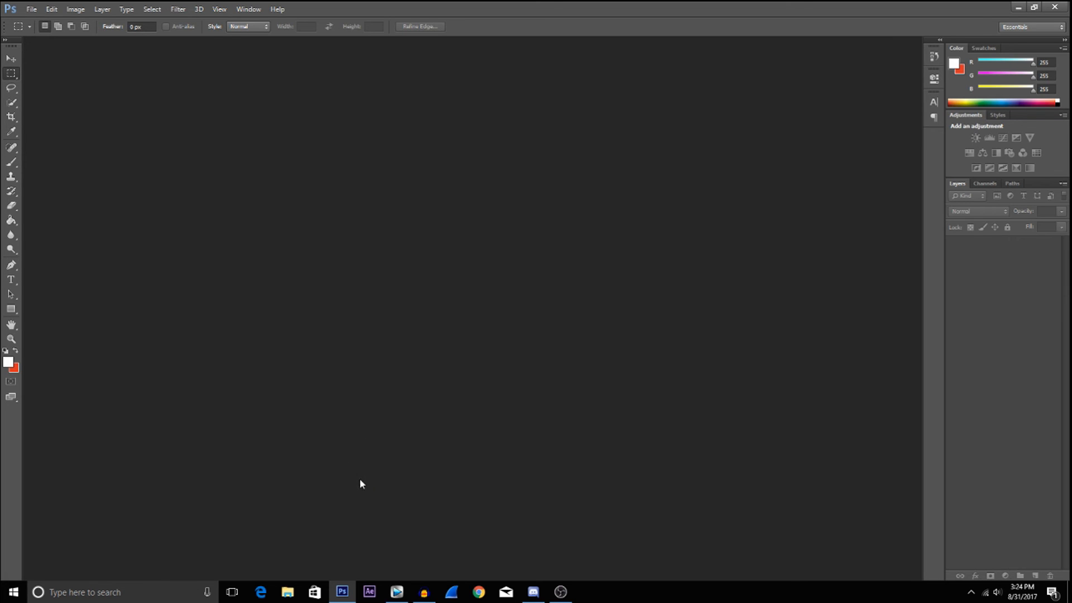
Switch to Vegas Pro and set the video preview quality to Best (Full).
click(397, 590)
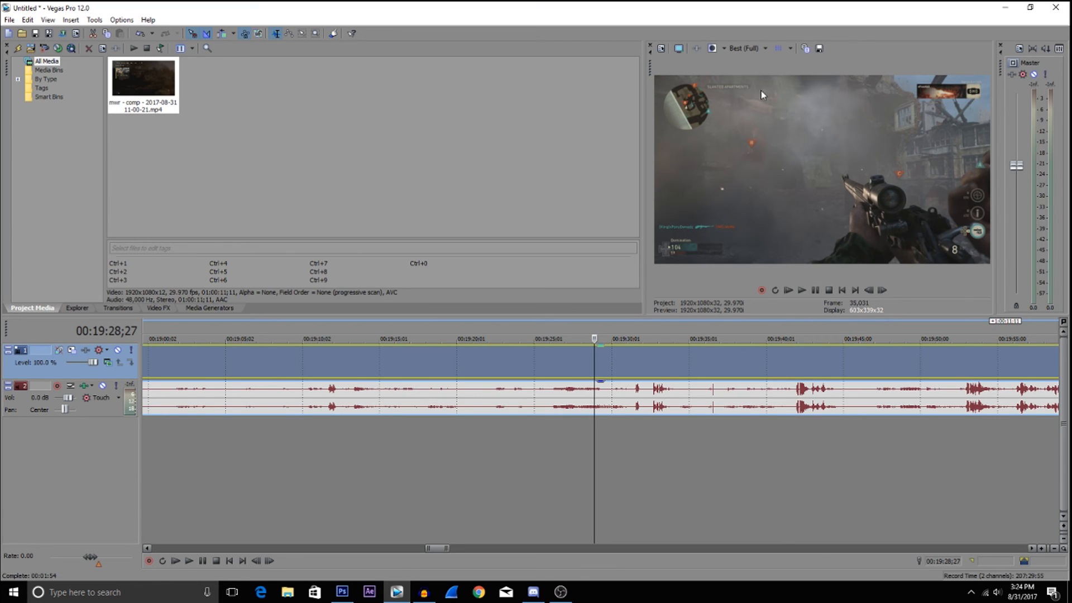
click(751, 49)
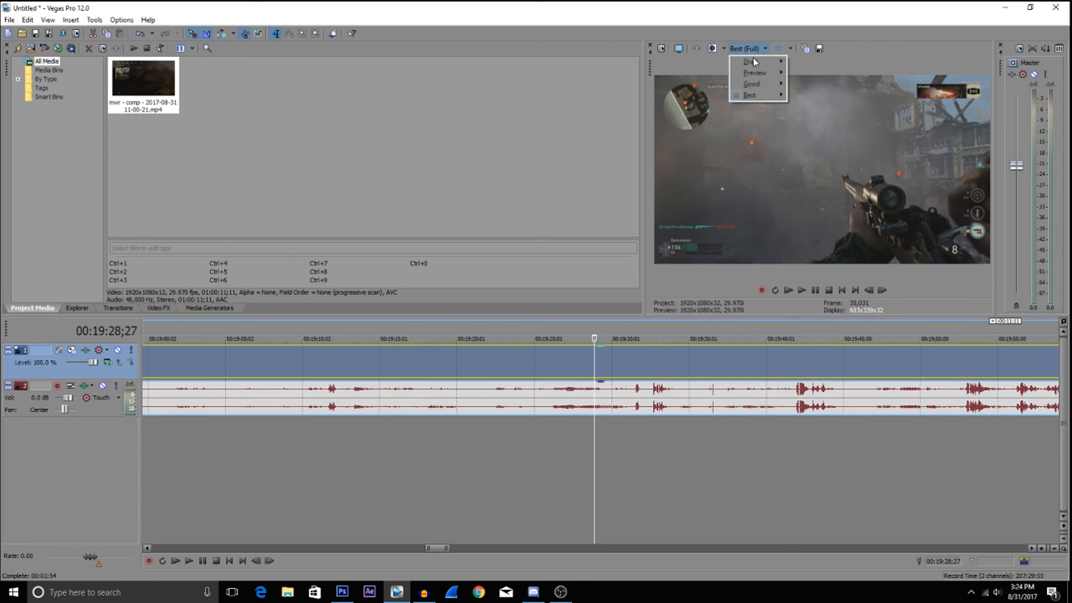
mouse_move(752, 95)
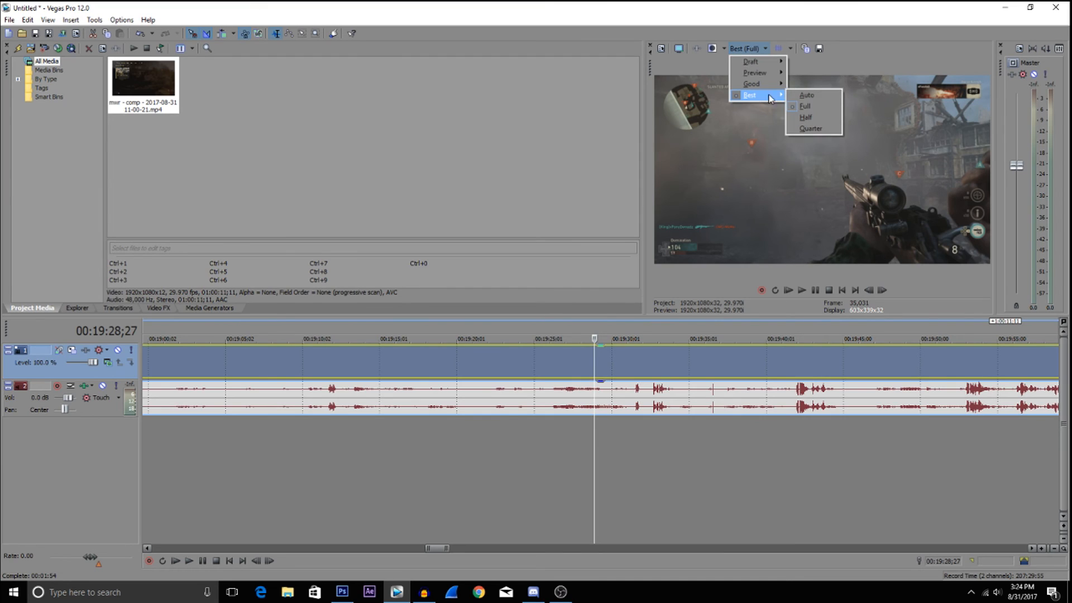
click(813, 105)
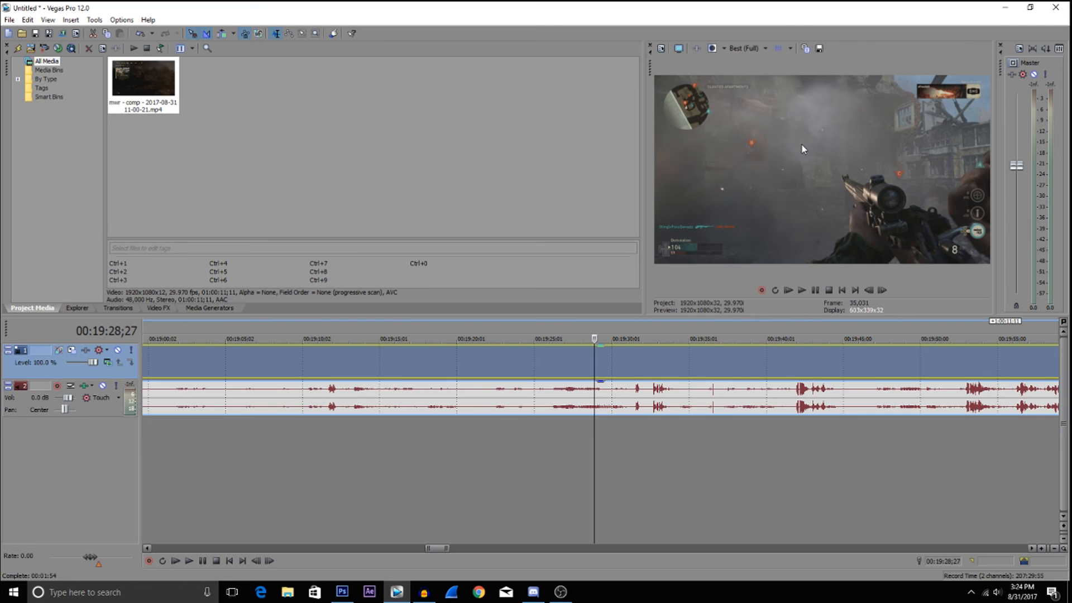
Save the current gameplay frame as the JPEG snapshot Image3 on the Desktop.
click(752, 49)
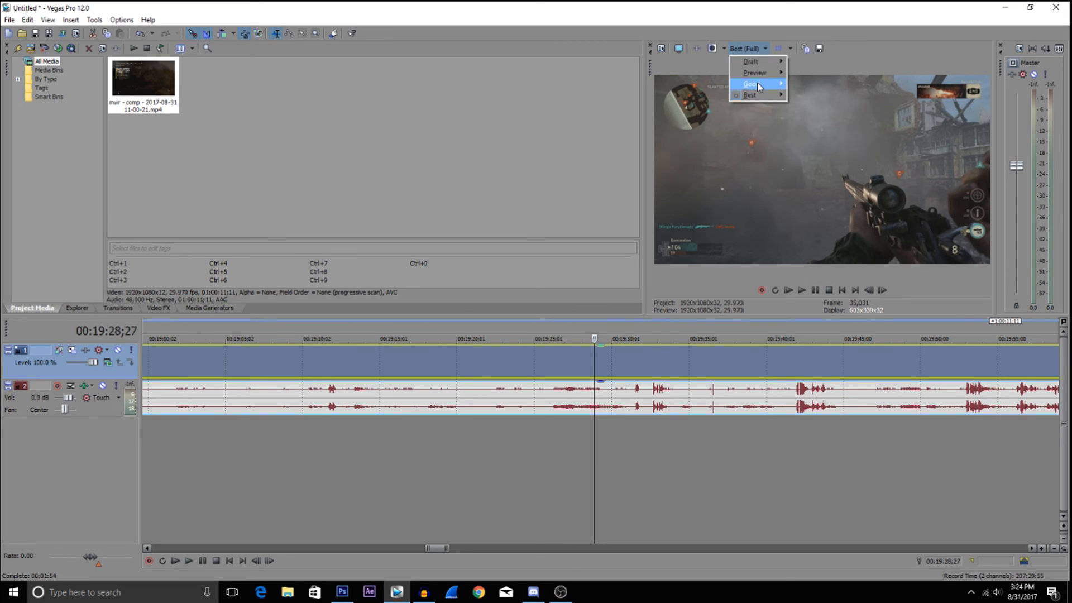
click(762, 168)
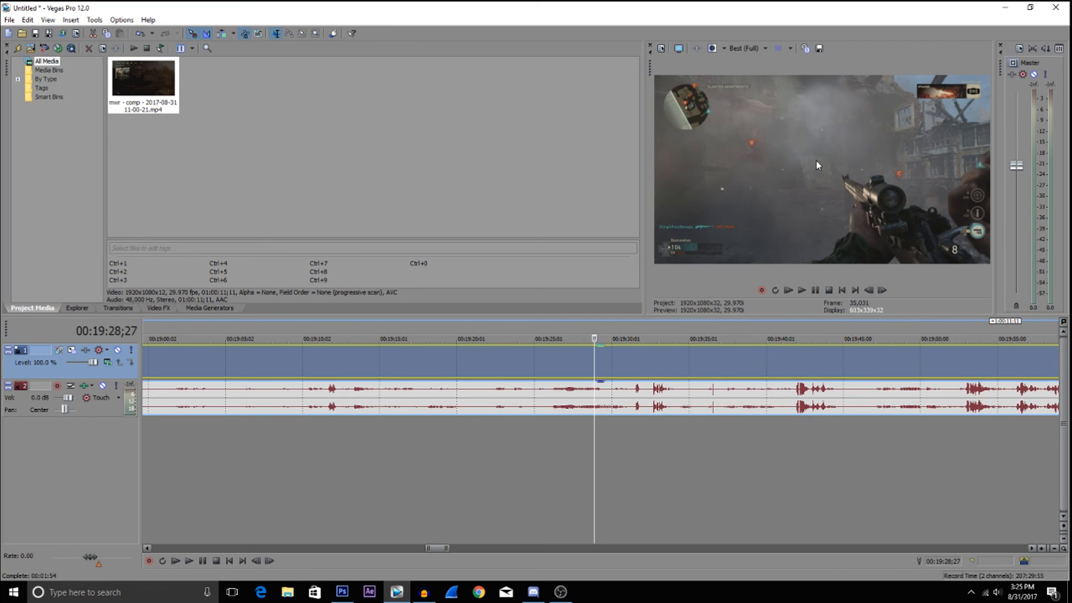
click(819, 49)
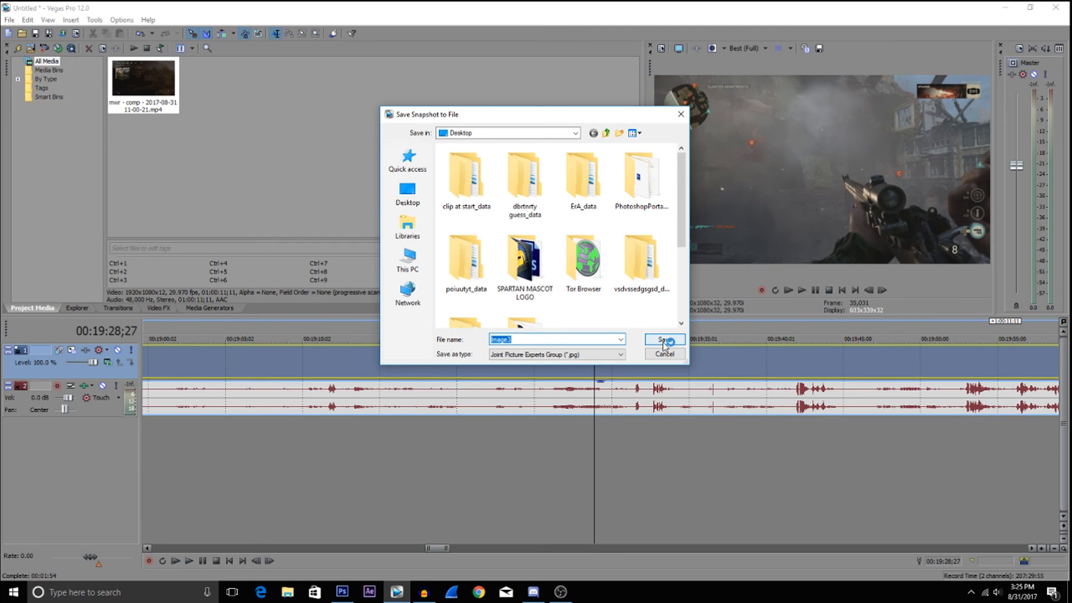
click(664, 341)
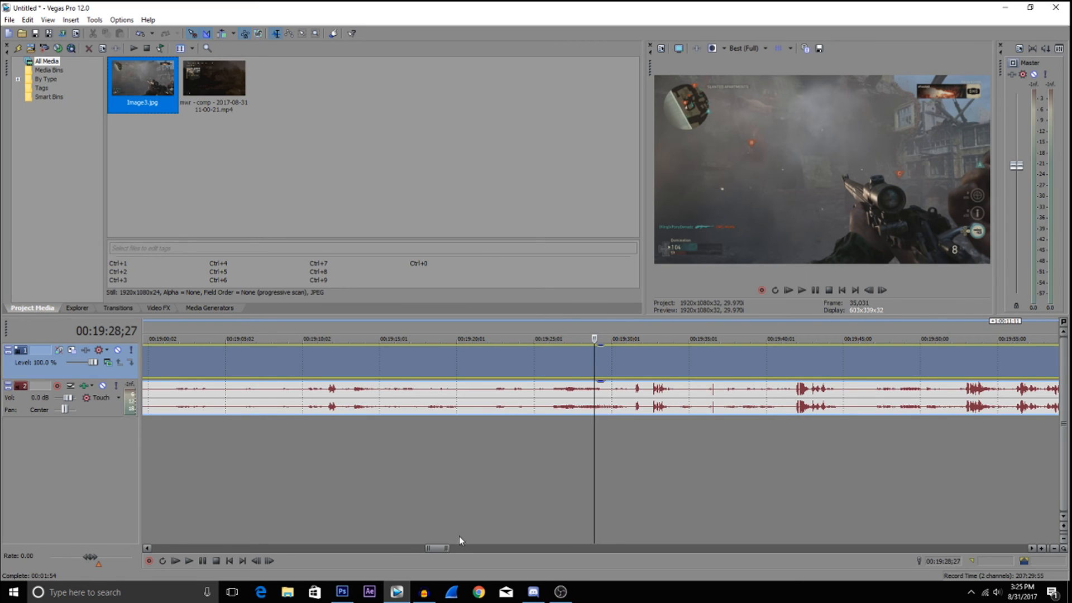
Switch to Photoshop and start a new document with a width of 1280 pixels and a height of 720 pixels.
click(352, 591)
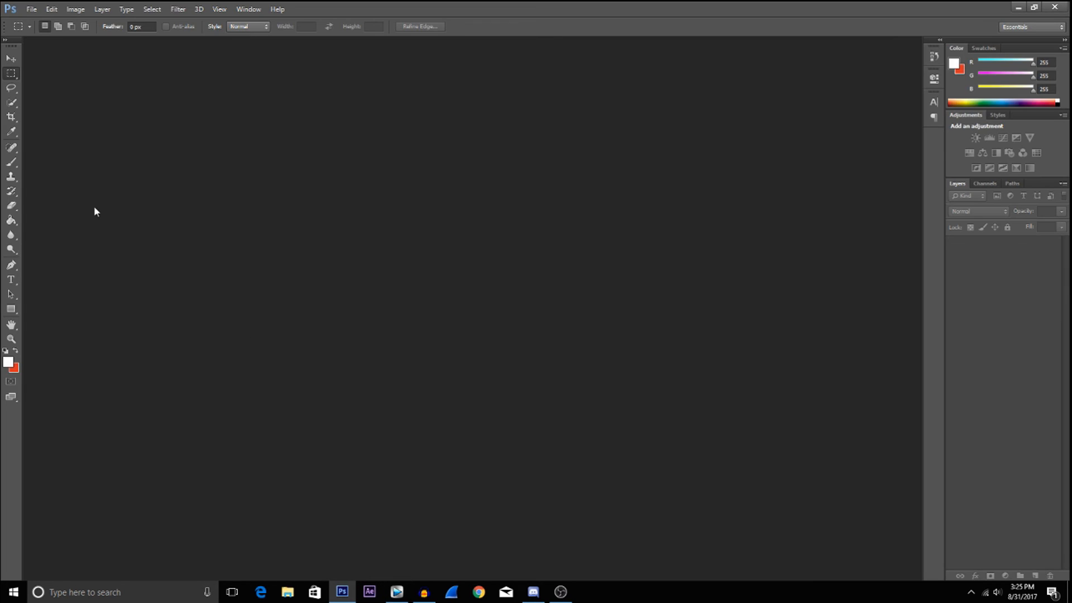
click(28, 12)
click(30, 21)
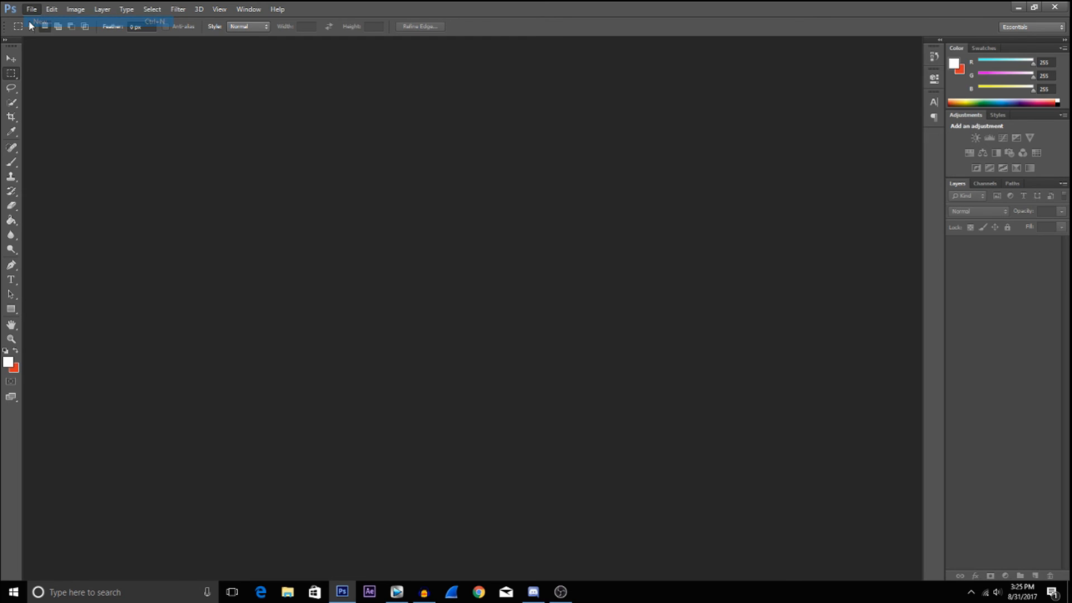
click(455, 204)
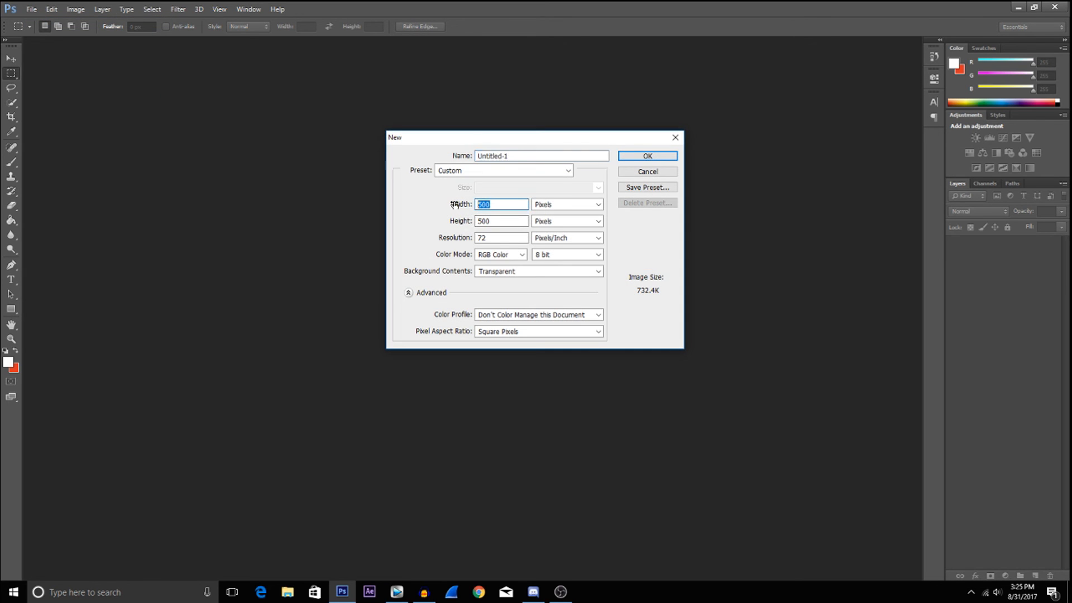
text(1280)
key(Tab)
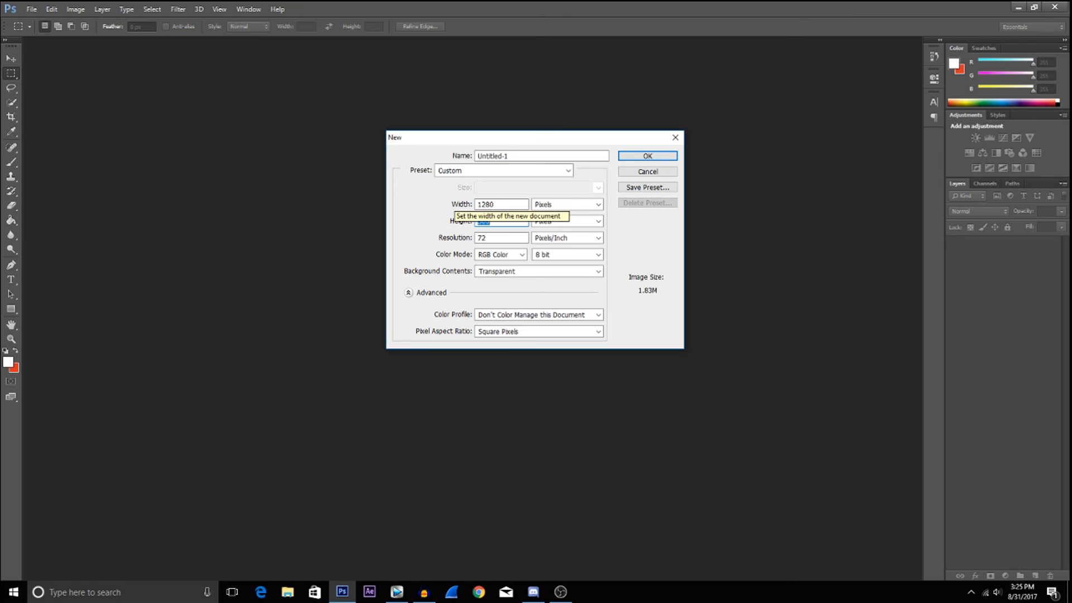
text(720)
key(Tab)
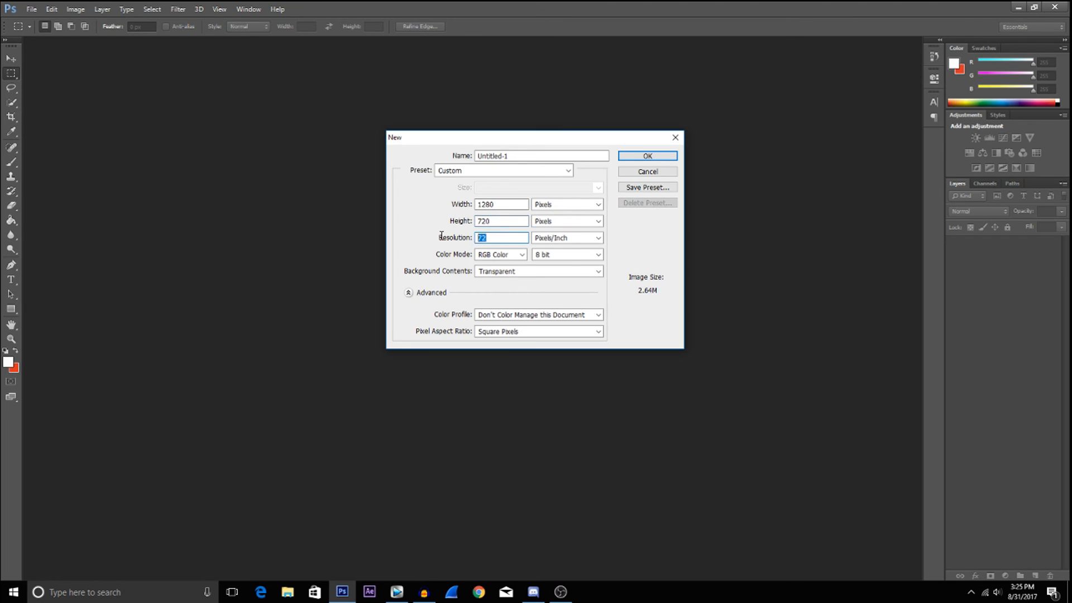
Keep the resolution unit at Pixels/Inch, choose Transparent background contents, and create the new document.
click(563, 239)
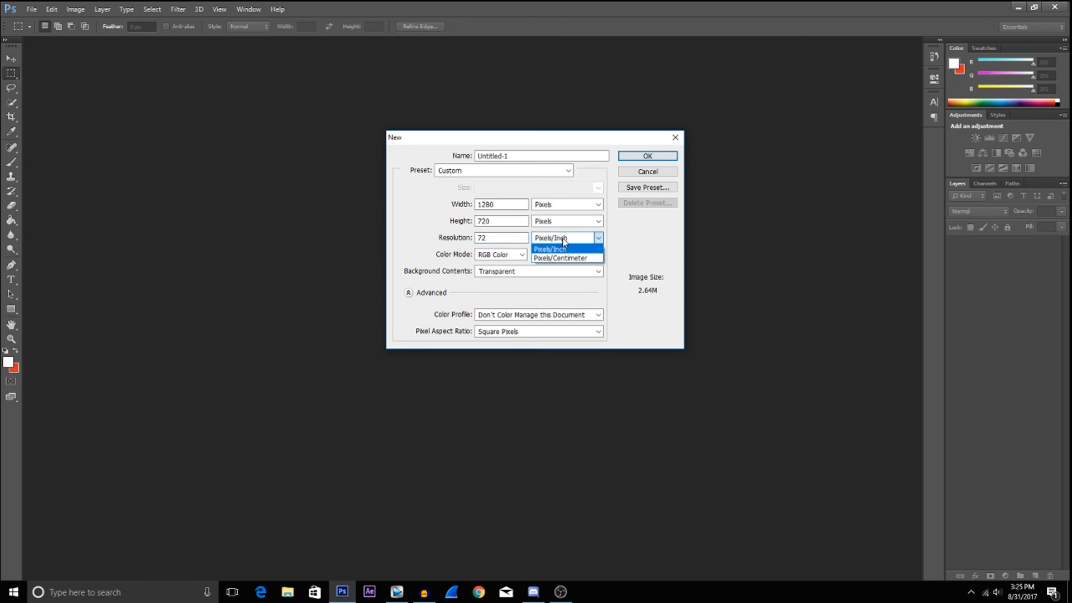
click(564, 241)
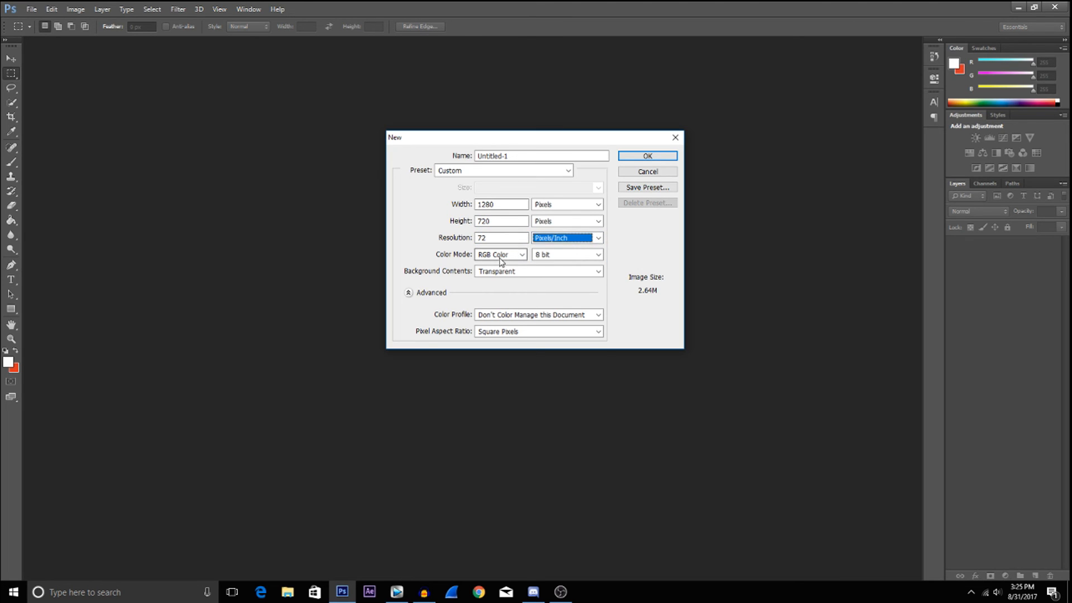
click(536, 273)
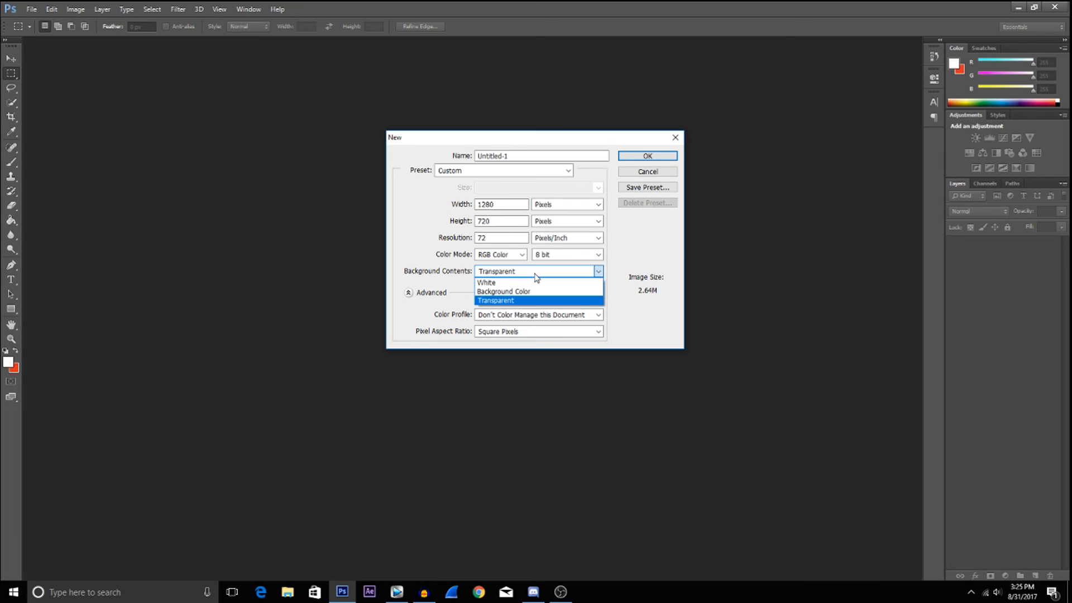
click(508, 301)
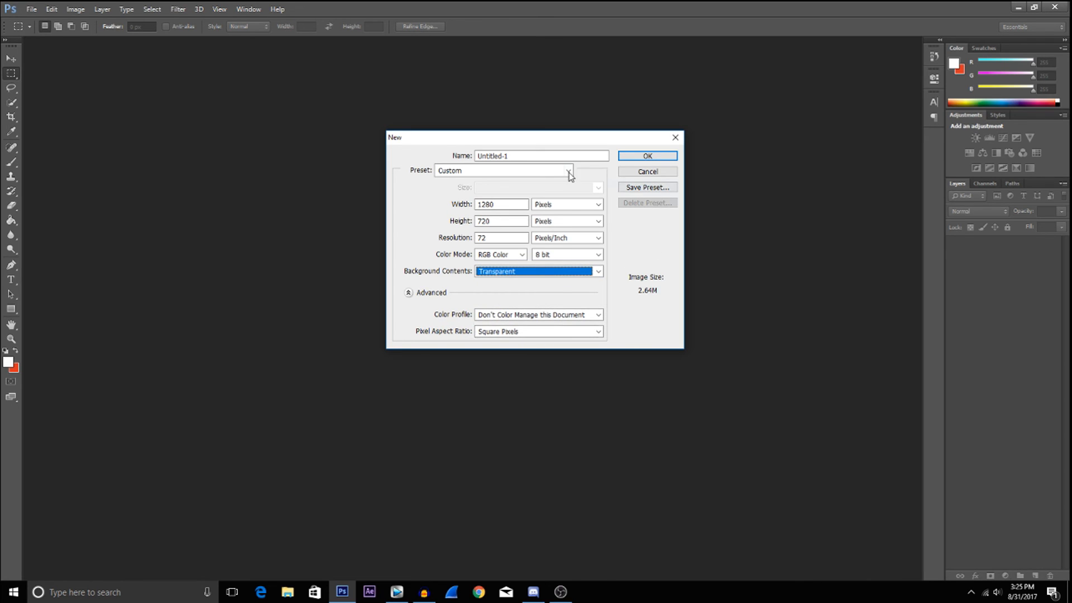
drag(517, 157, 449, 155)
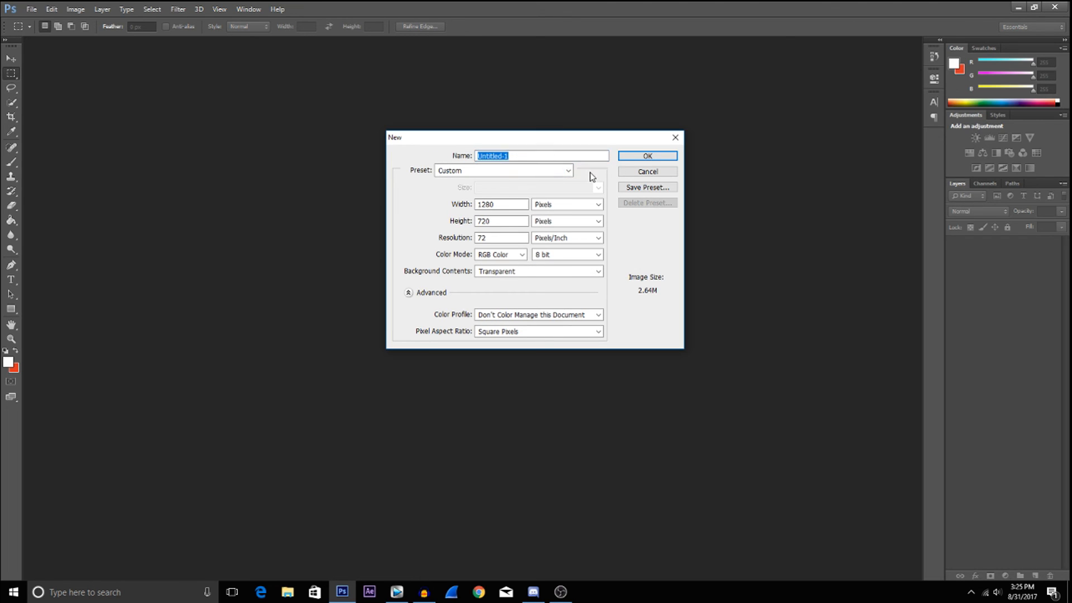
click(647, 156)
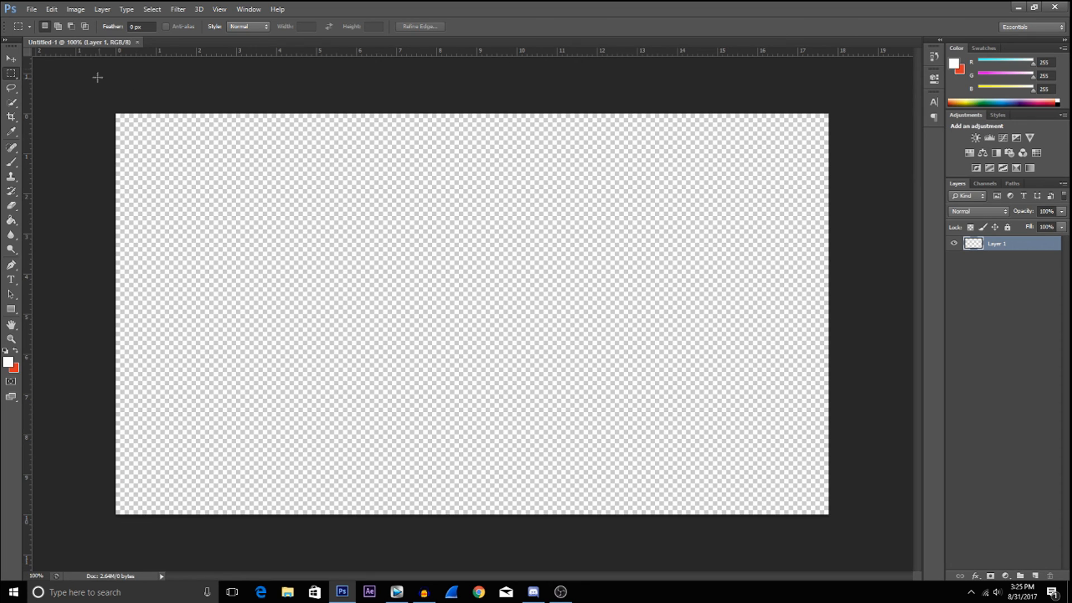
Open the saved snapshot Image3.jpg as a separate document.
click(11, 58)
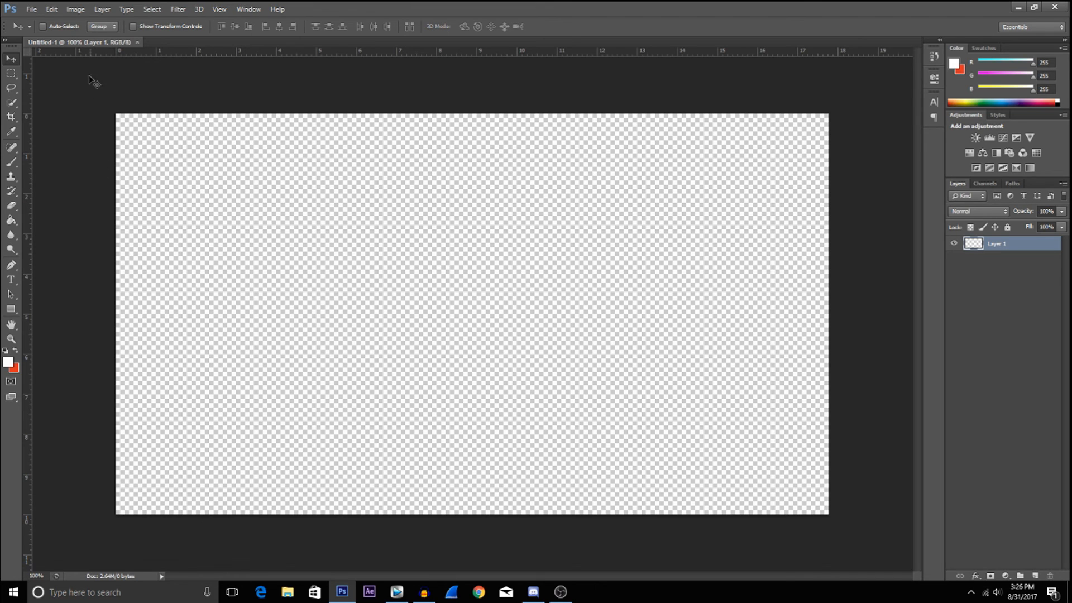
click(34, 11)
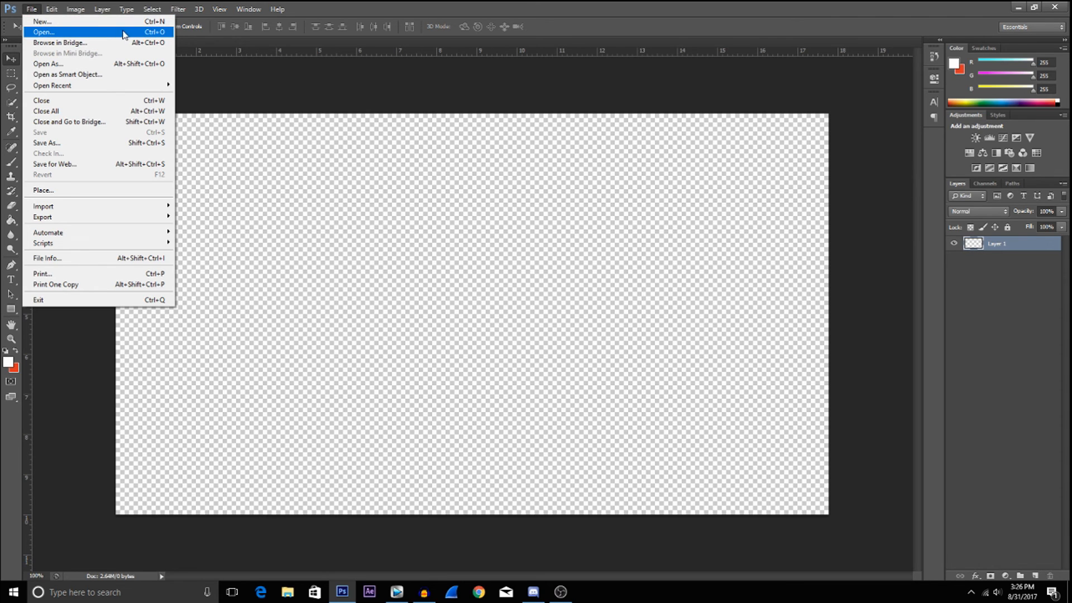
click(106, 34)
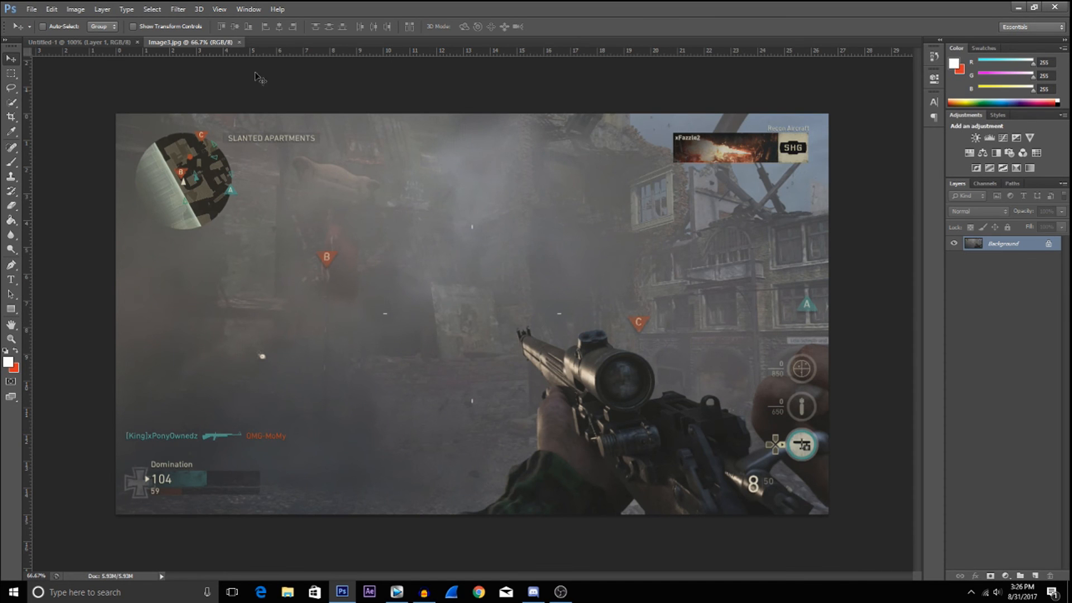
Convert the locked background of Image3.jpg to a normal layer and copy it into Untitled-1, aligned with the canvas's upper-left corner.
double_click(1048, 247)
click(624, 191)
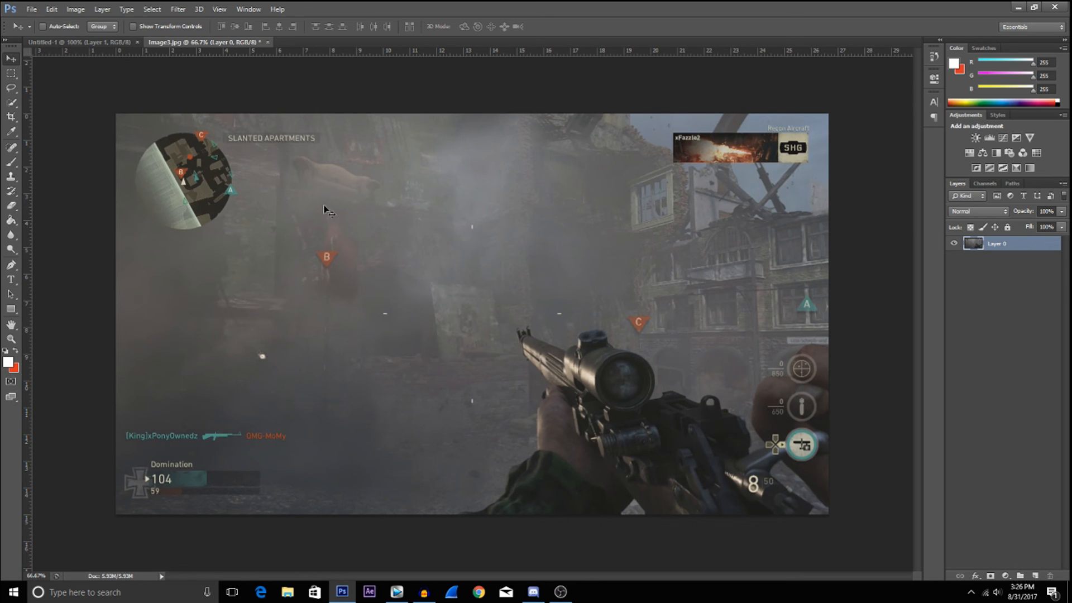
drag(361, 263, 491, 289)
drag(483, 242, 365, 223)
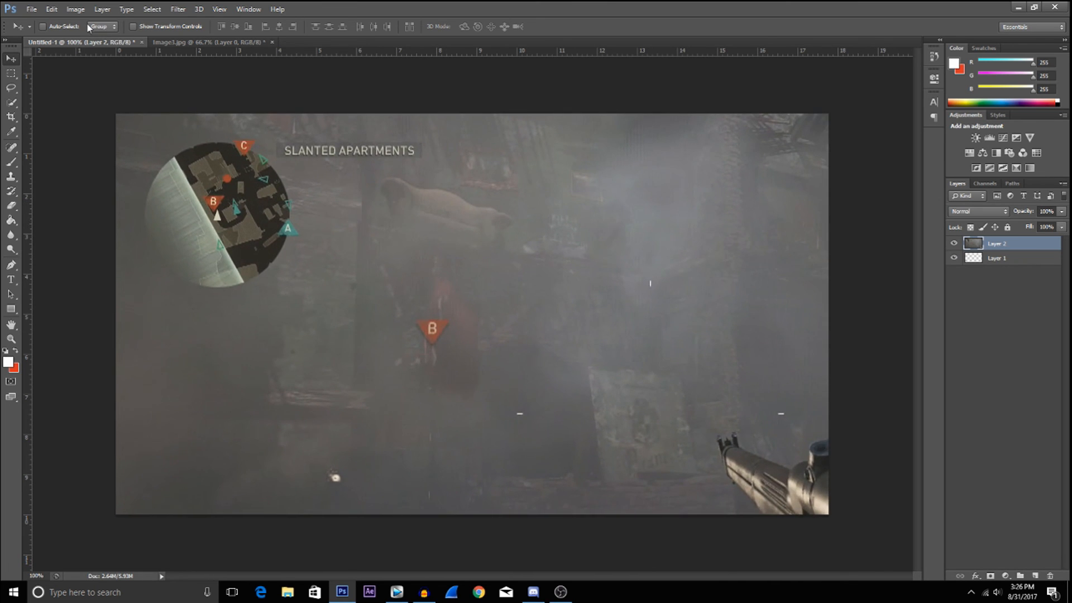
click(12, 76)
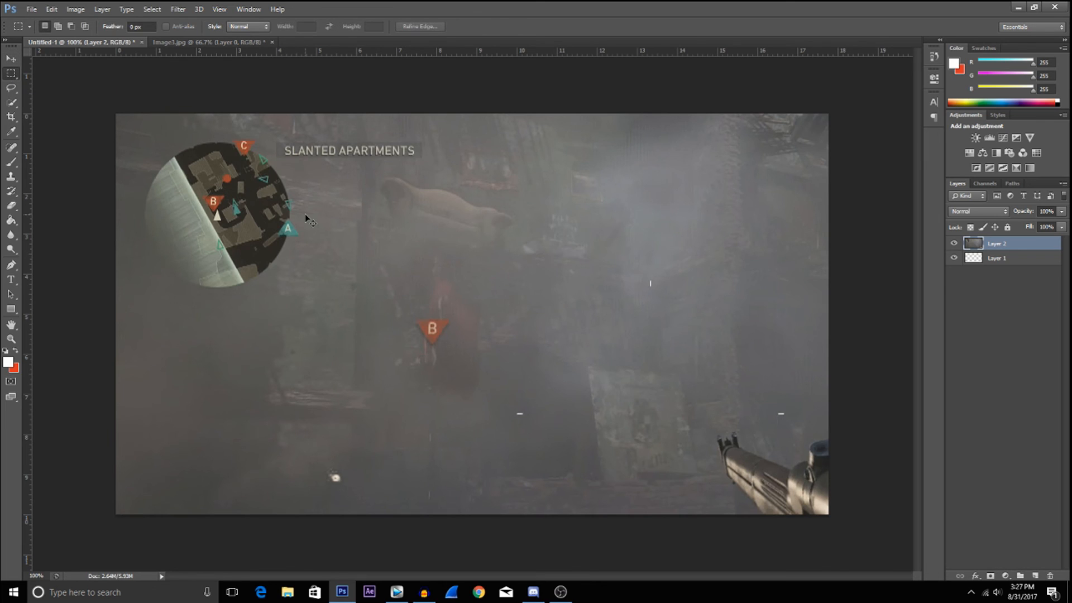
key(ctrl+t)
drag(116, 114, 296, 215)
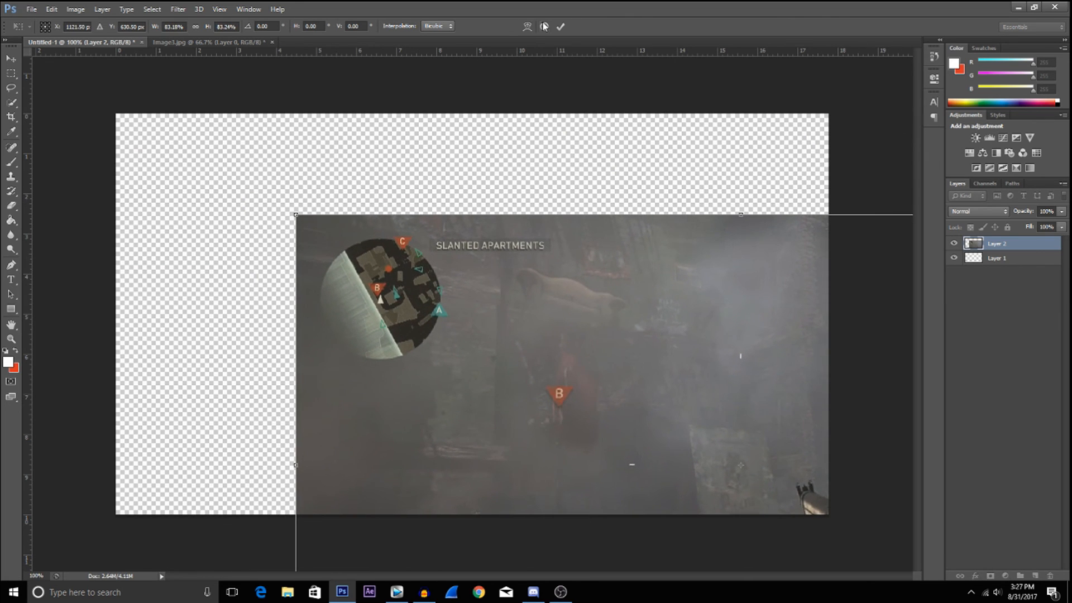
click(545, 26)
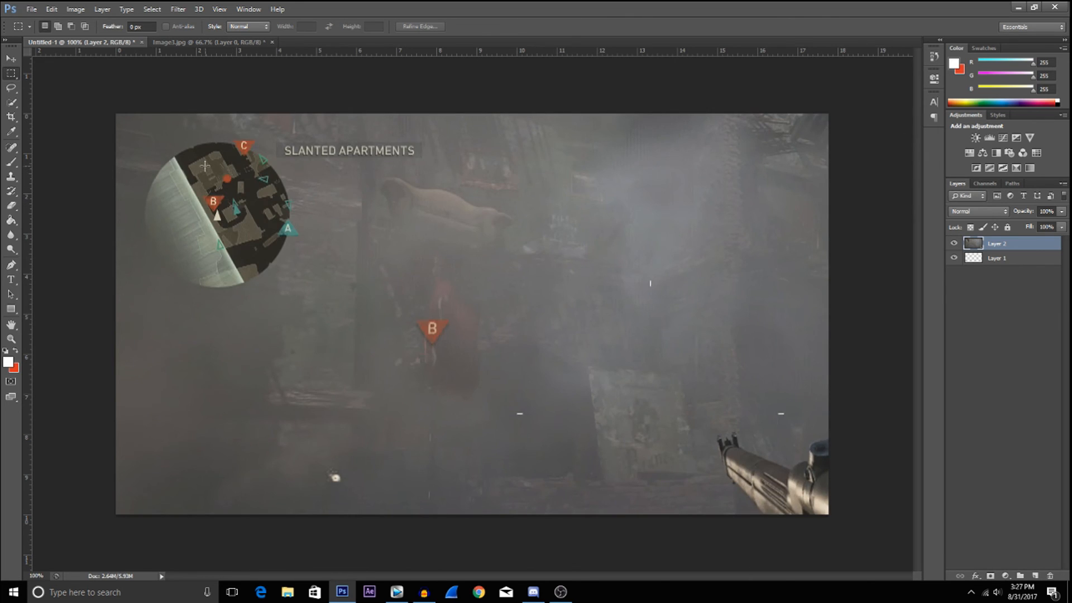
right_click(223, 166)
click(293, 275)
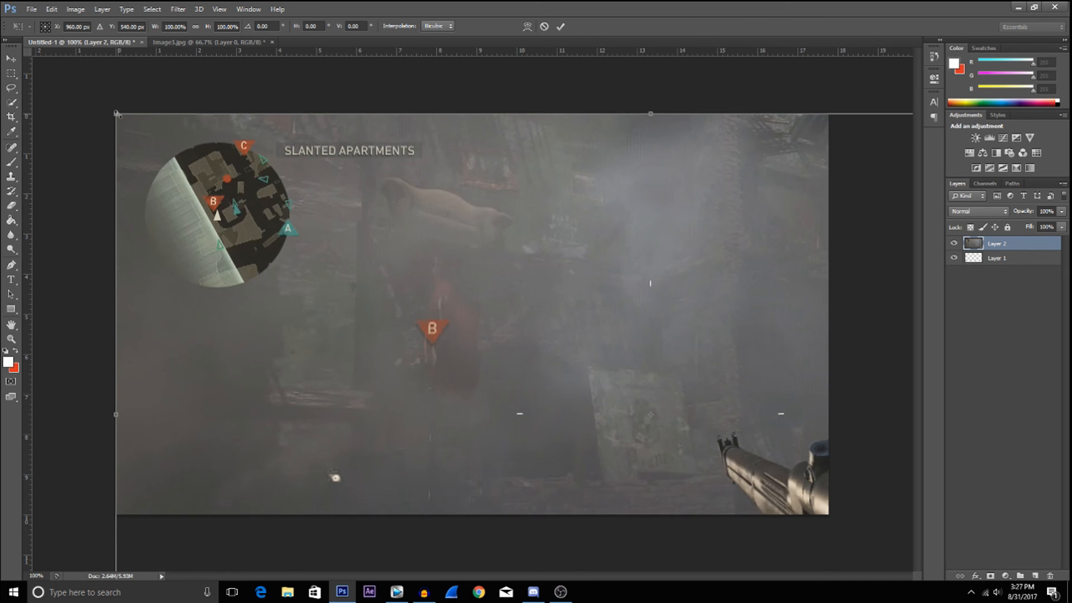
drag(116, 113, 214, 169)
mouse_move(315, 230)
mouse_down()
mouse_move(201, 177)
mouse_move(361, 237)
mouse_move(159, 138)
mouse_move(474, 324)
mouse_move(451, 69)
mouse_move(364, 330)
mouse_move(301, 235)
mouse_up()
click(545, 27)
Scale and reposition the gameplay image layer with Free Transform so the whole frame exactly fills the canvas.
right_click(148, 130)
click(217, 249)
drag(117, 112, 611, 338)
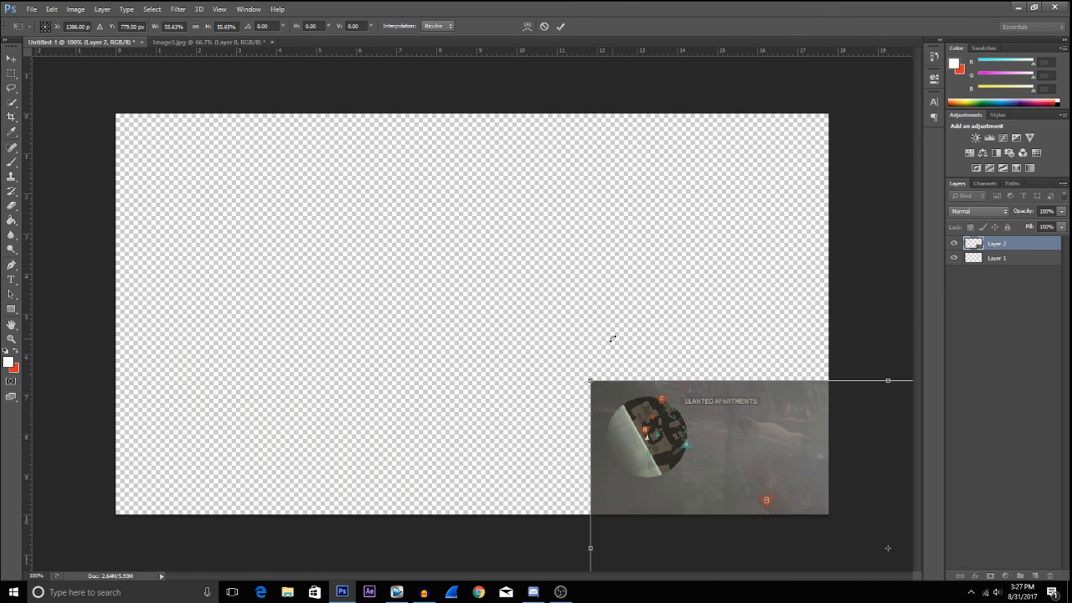
drag(711, 427, 247, 165)
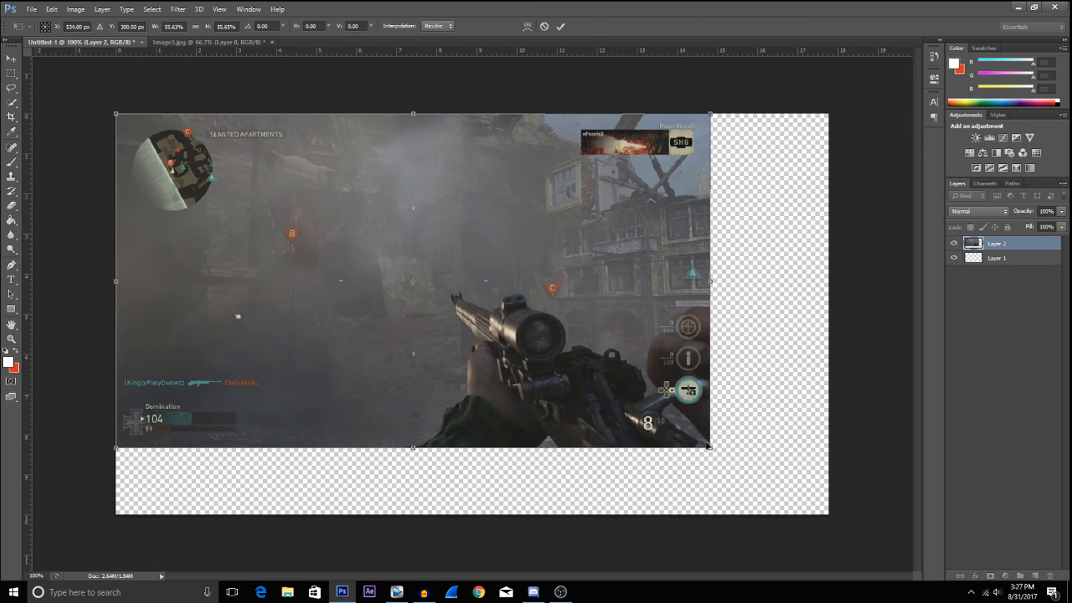
drag(711, 449, 829, 514)
click(560, 26)
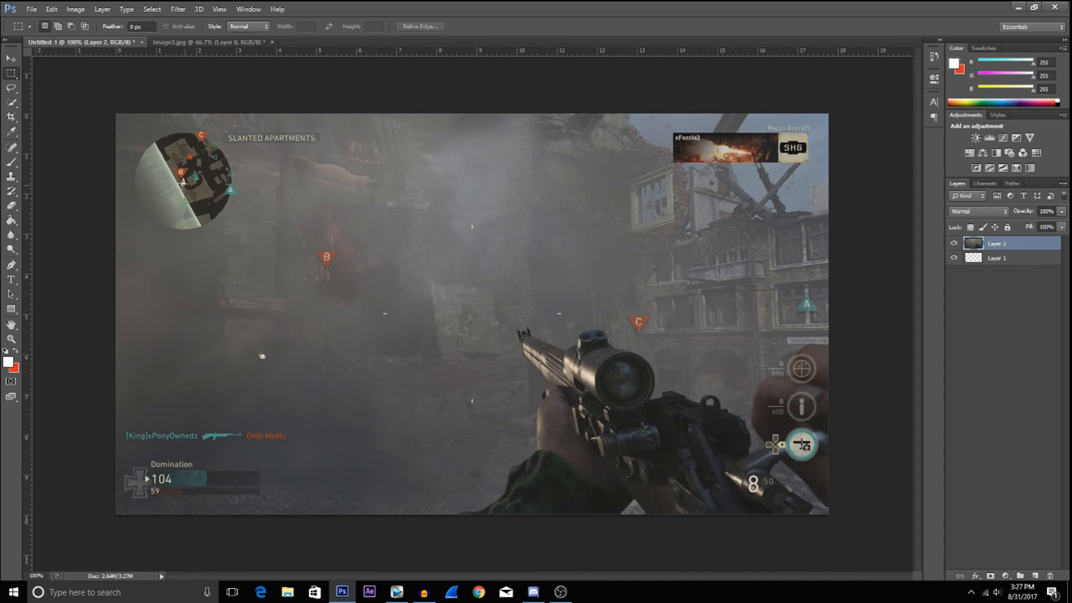
click(13, 61)
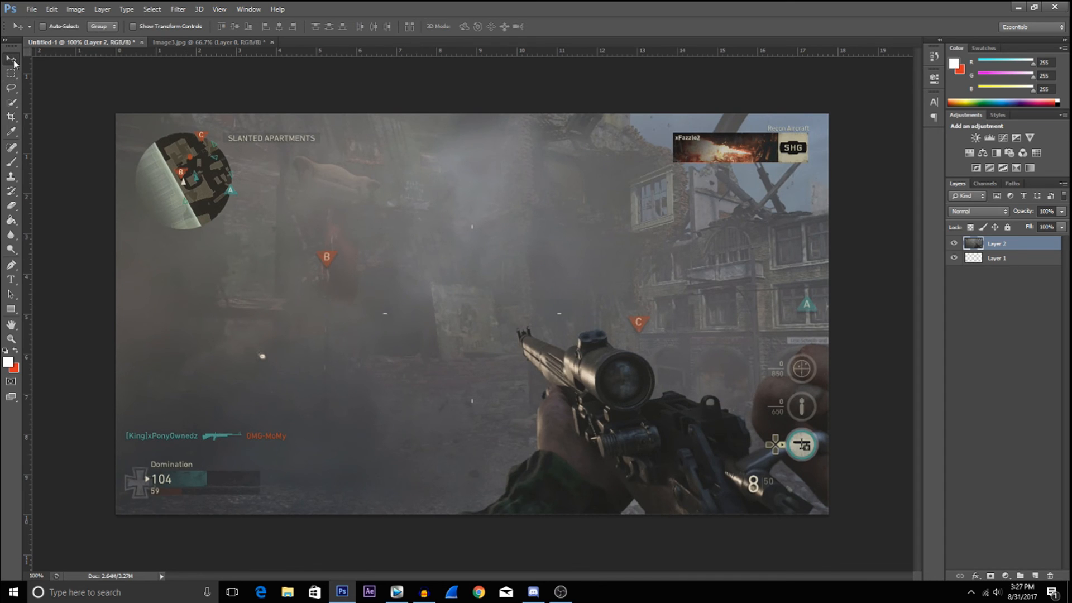
click(10, 338)
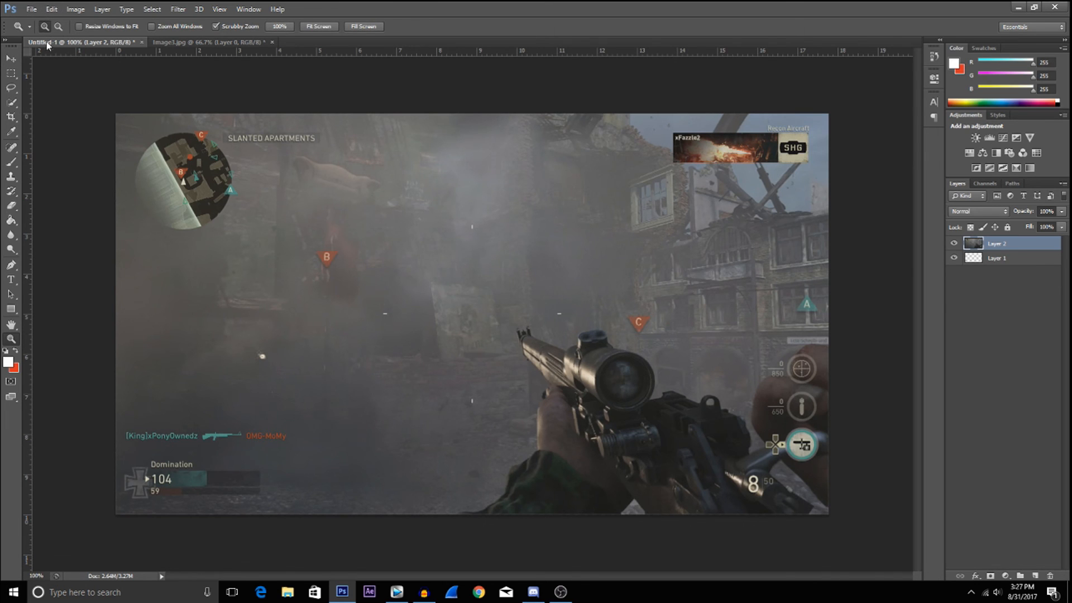
drag(309, 233, 308, 233)
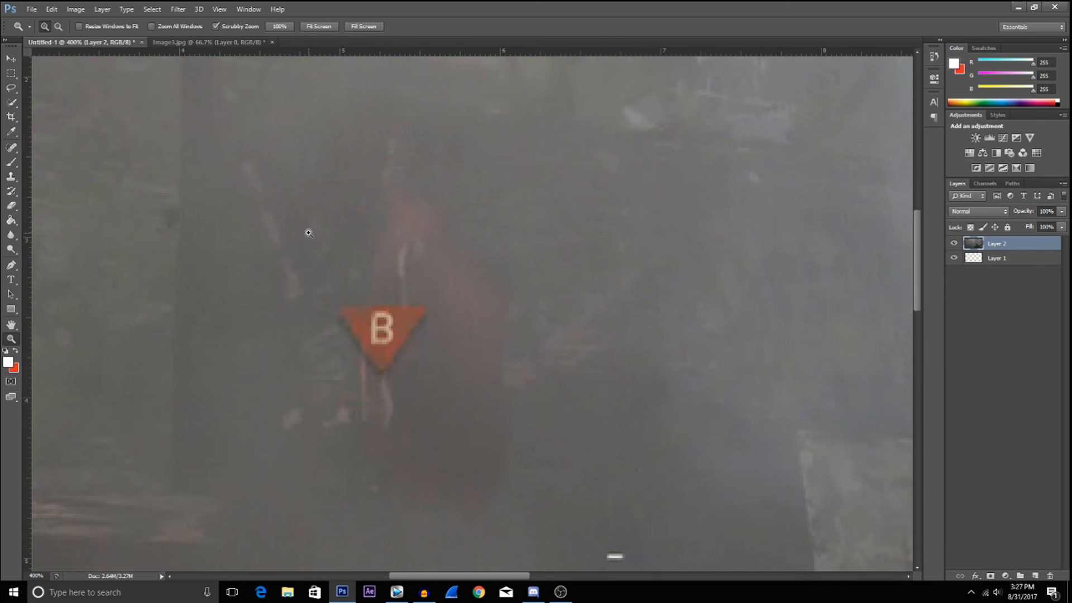
click(279, 26)
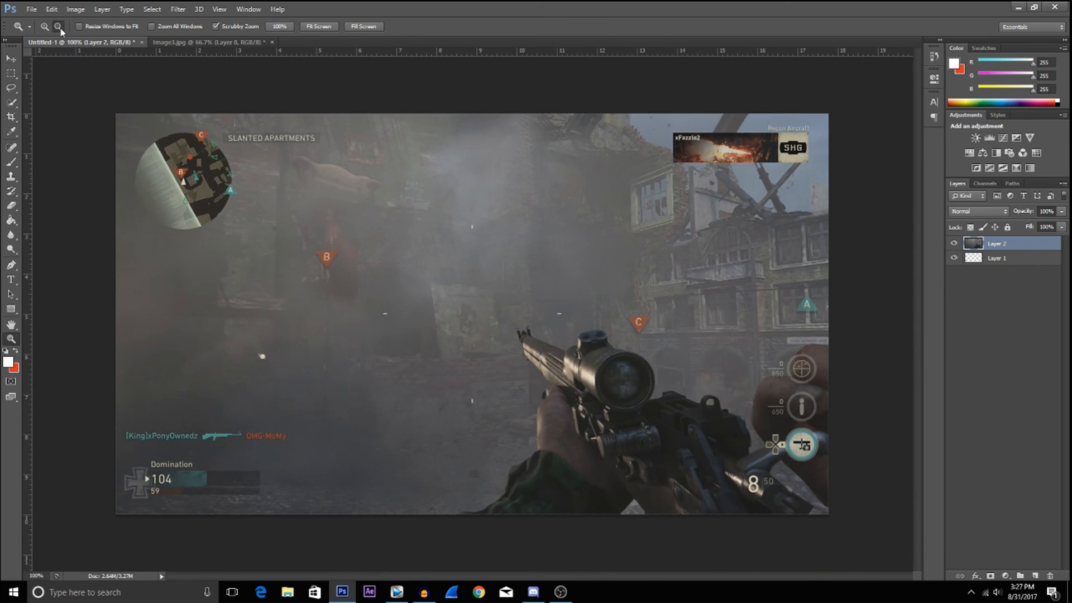
click(411, 266)
click(411, 267)
click(411, 267)
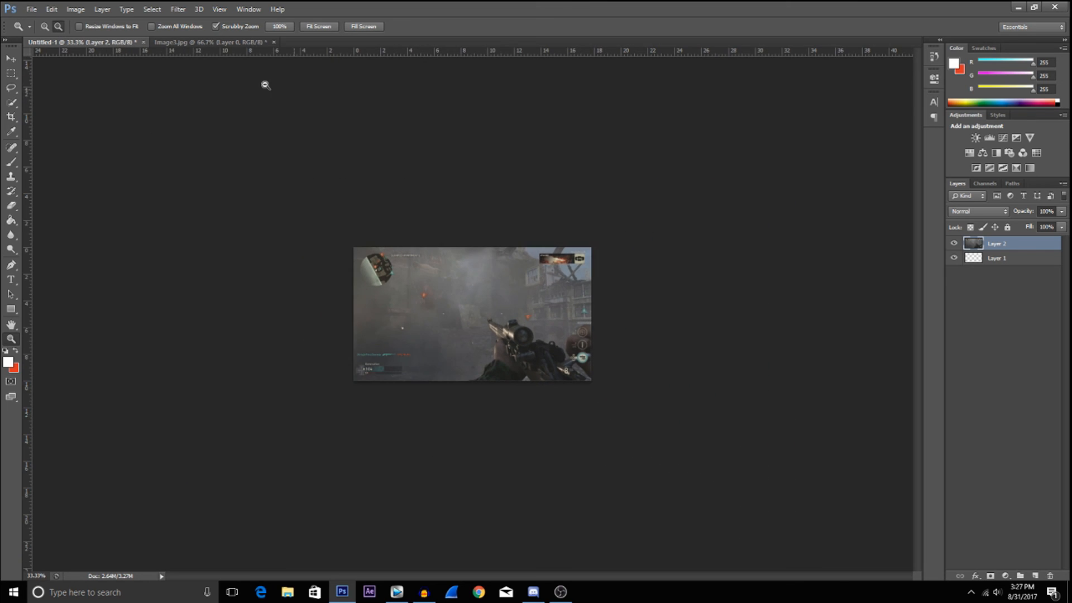
click(282, 26)
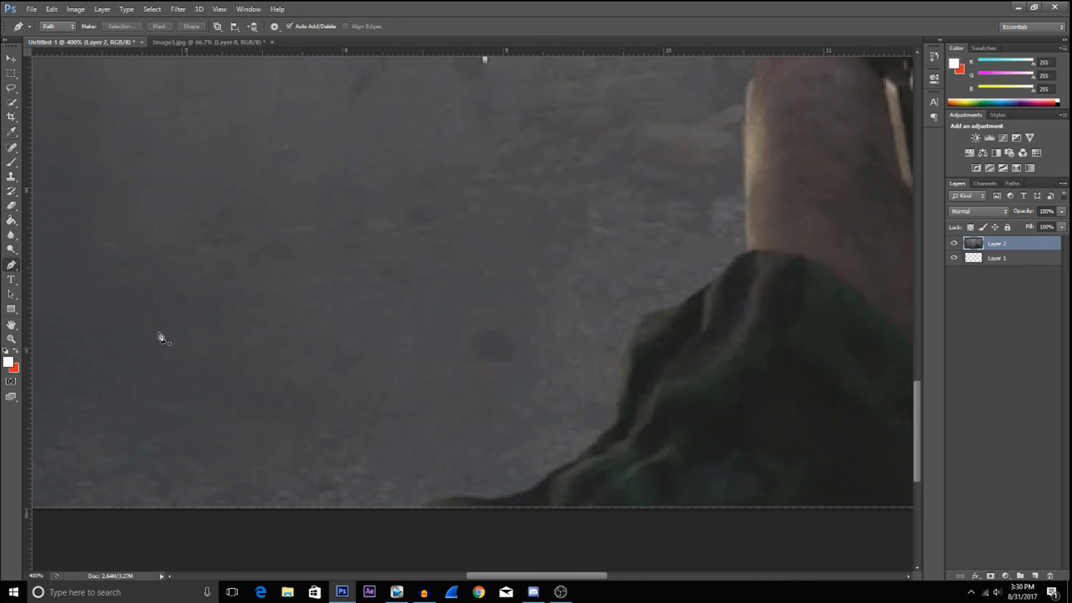
scroll(363, 421, down, 6)
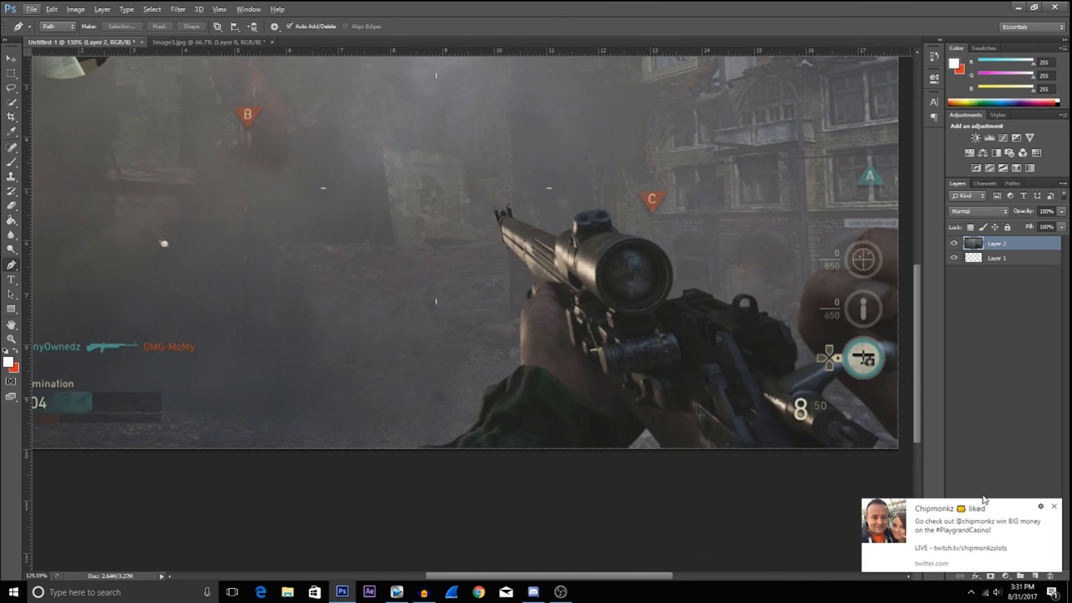
click(1055, 506)
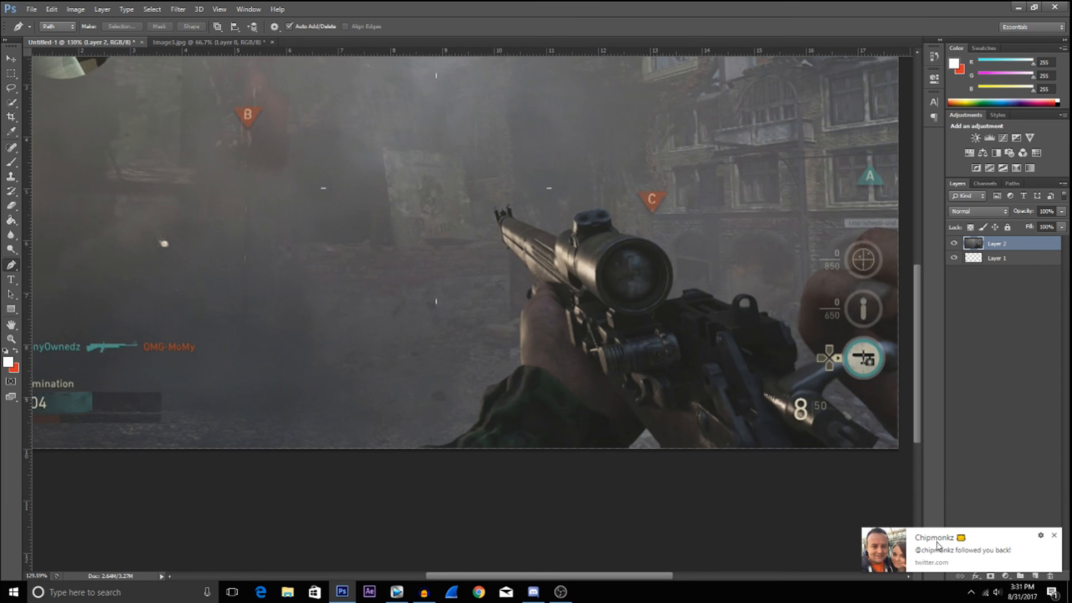
click(1054, 535)
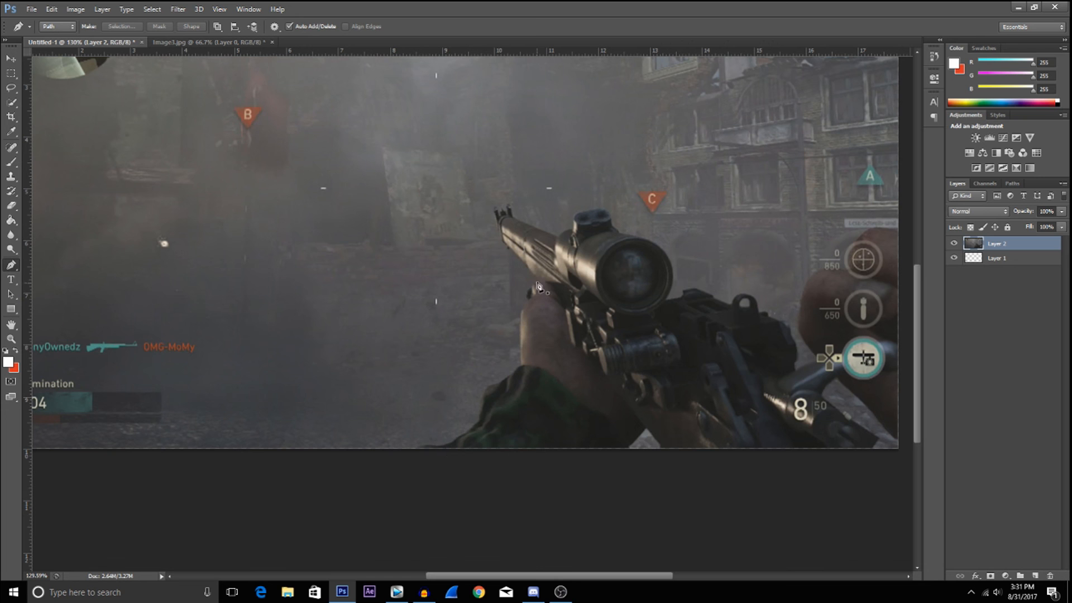
Start a Pen tool path at the canvas's lower edge and trace the green sleeve's outer edge up to the wrist.
key(z)
drag(419, 447, 394, 443)
click(394, 443)
key(p)
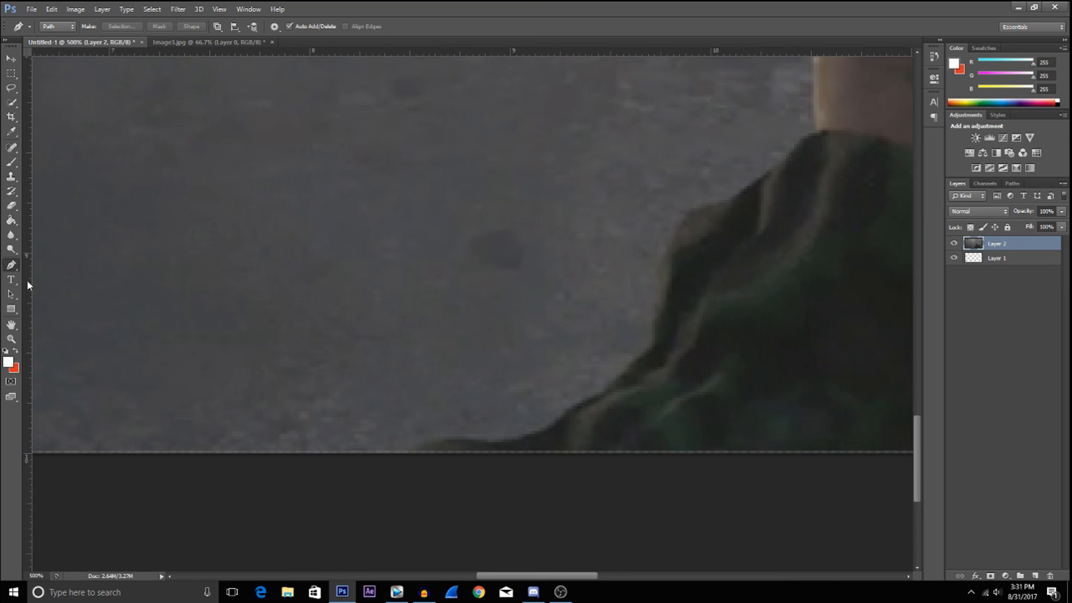
click(396, 457)
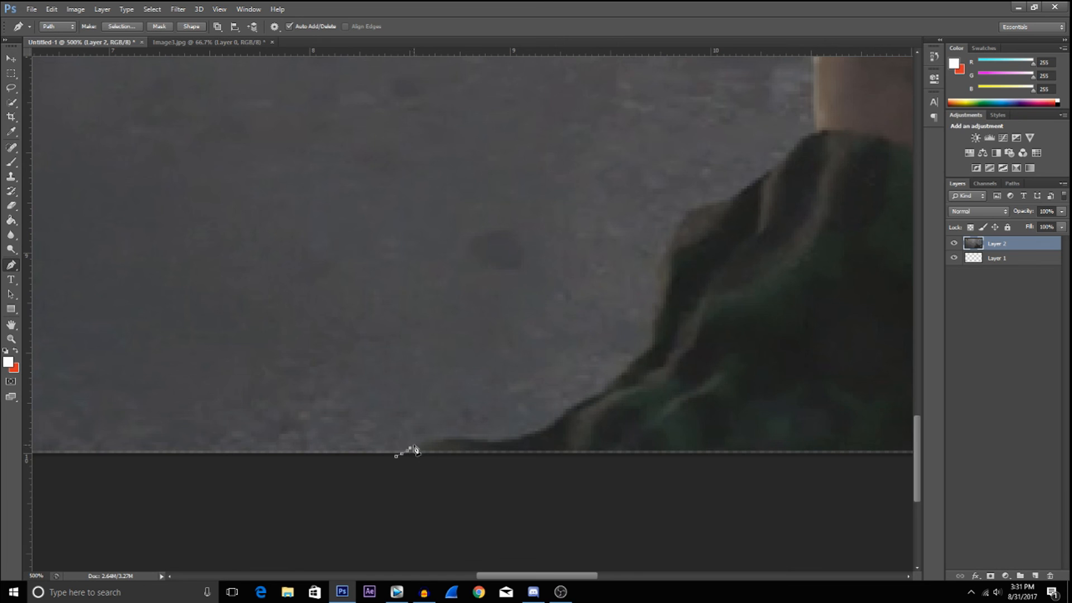
mouse_move(428, 445)
mouse_down()
mouse_move(499, 443)
mouse_move(544, 431)
mouse_move(637, 360)
mouse_move(647, 376)
mouse_move(659, 356)
mouse_up()
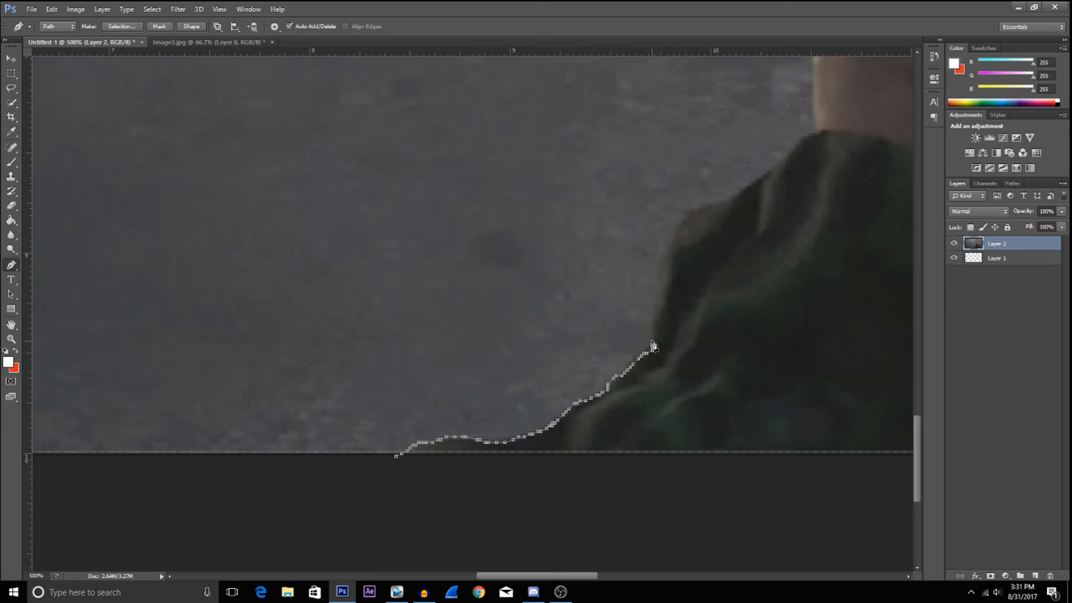
drag(653, 326, 660, 303)
mouse_move(658, 267)
mouse_down()
mouse_move(687, 216)
mouse_move(670, 283)
mouse_move(386, 304)
mouse_move(452, 272)
mouse_move(502, 228)
mouse_up()
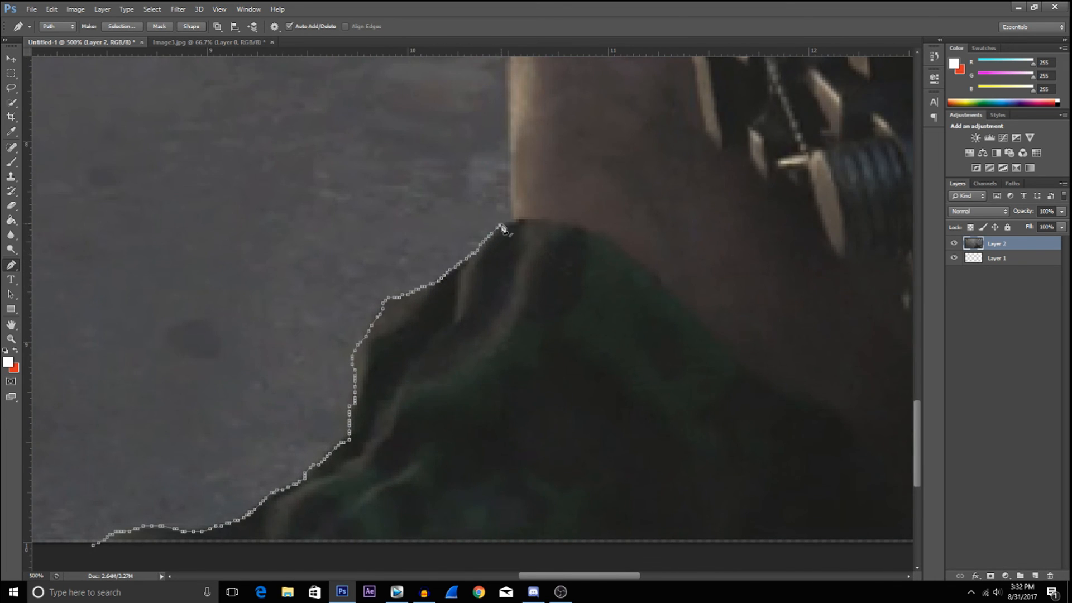
scroll(502, 228, up, 3)
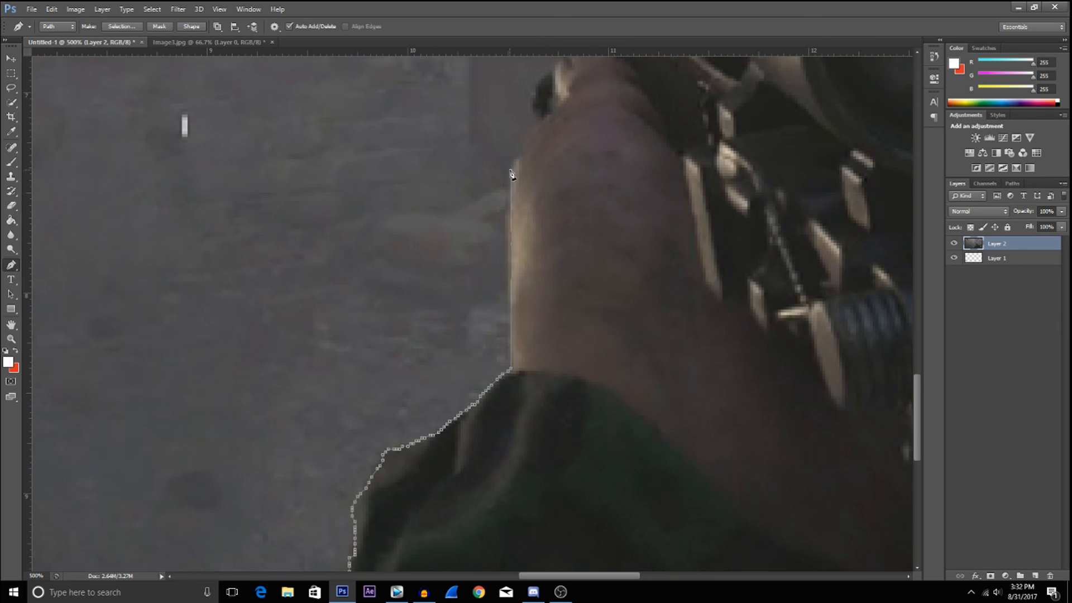
drag(514, 368, 513, 305)
key(ctrl+alt+z)
key(ctrl+alt+z)
key(ctrl+alt+z)
key(ctrl+alt+z)
key(ctrl+alt+z)
key(ctrl+alt+z)
Continue the path with closely spaced anchor points along the forearm's outer edge up to the hand.
click(511, 341)
click(511, 337)
click(511, 333)
click(508, 329)
click(508, 324)
drag(511, 291, 514, 166)
click(516, 162)
click(525, 153)
click(528, 142)
click(531, 132)
Trace the path around the dark fingertip and the top of the hand to the underside of the rifle barrel.
scroll(544, 149, up, 4)
click(542, 327)
click(533, 321)
click(531, 305)
click(530, 301)
click(533, 292)
click(540, 282)
click(547, 276)
click(552, 272)
click(561, 265)
click(577, 257)
click(576, 245)
scroll(586, 306, up, 1)
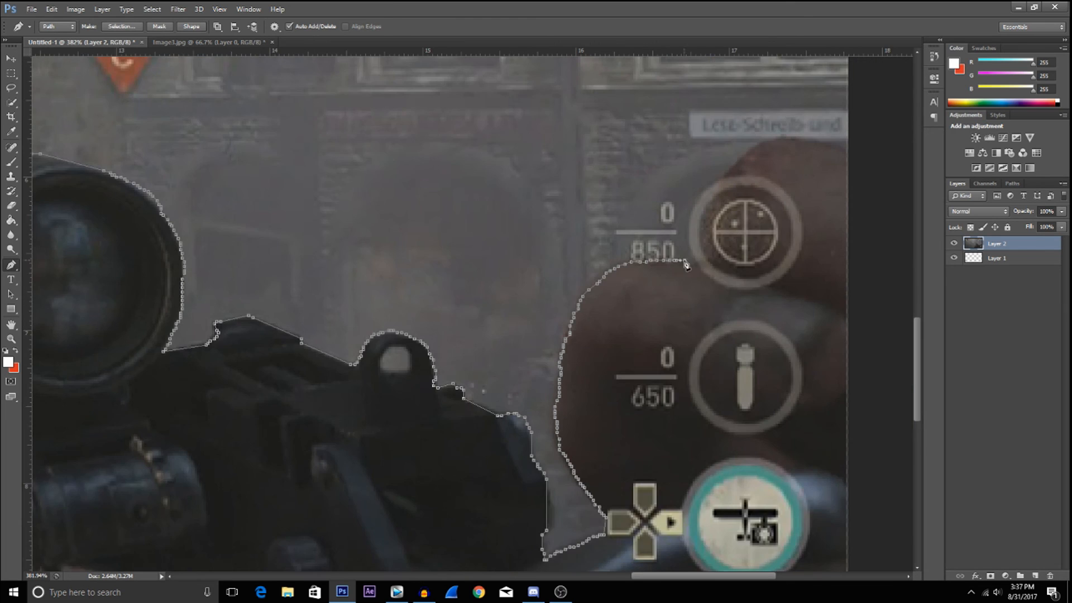
scroll(692, 268, up, 2)
click(708, 304)
click(712, 287)
click(714, 276)
key(ctrl+alt+z)
key(ctrl+alt+z)
key(ctrl+alt+z)
key(ctrl+alt+z)
key(ctrl+alt+z)
key(ctrl+alt+z)
Trace the path around the upper finger of the second hand, past the crosshair icon, to just beyond the canvas's side edge.
click(703, 311)
click(702, 295)
click(706, 278)
click(716, 258)
click(728, 232)
click(750, 212)
click(780, 201)
click(815, 204)
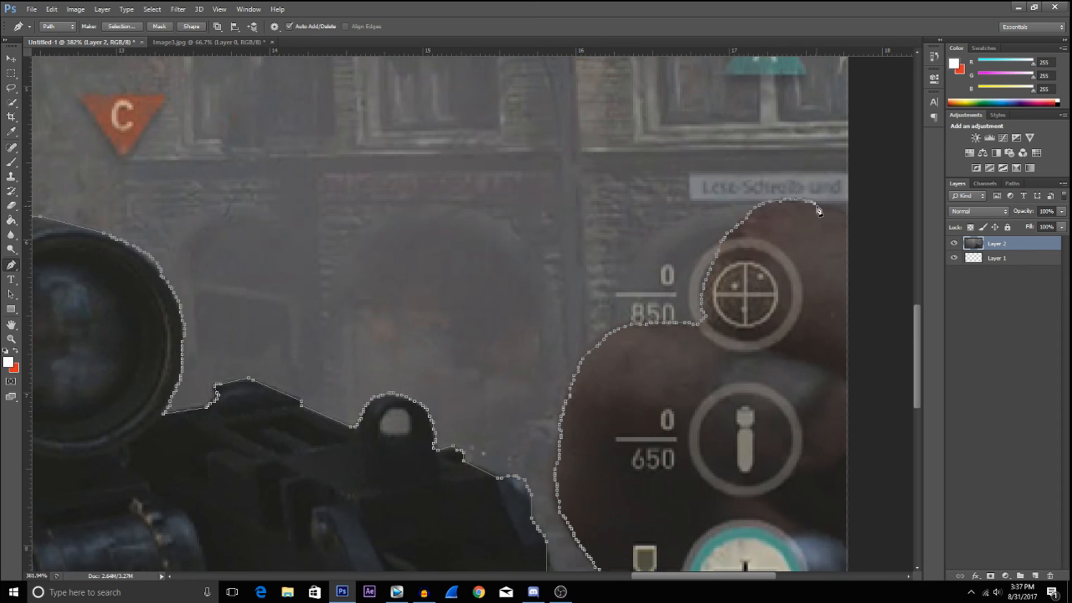
click(851, 212)
Run the path outside the canvas below the weapon and close it at the starting point beside the sleeve.
scroll(878, 229, down, 5)
scroll(875, 285, down, 4)
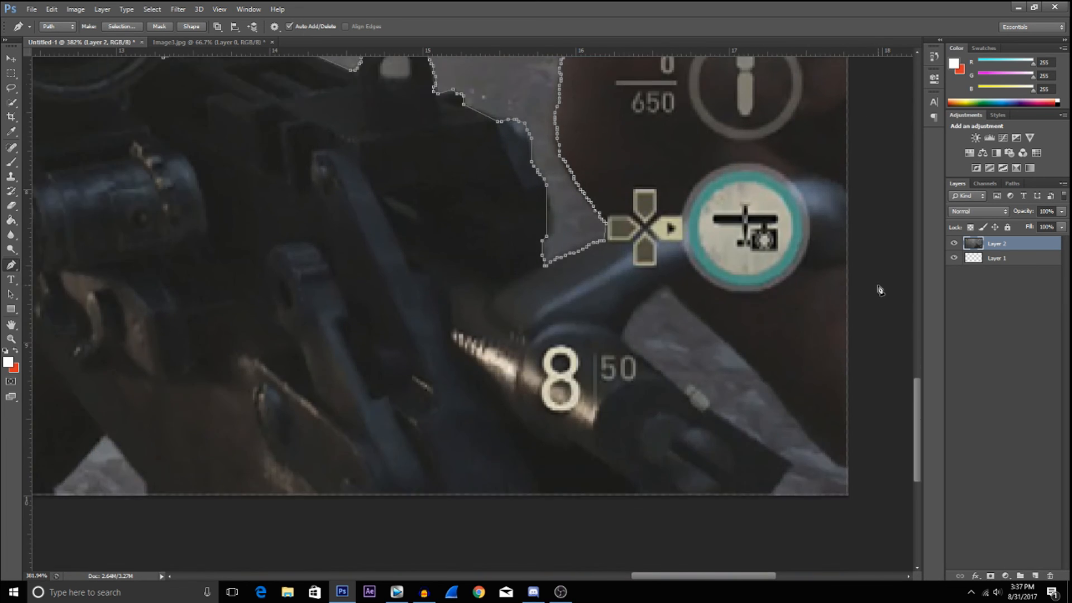
click(882, 448)
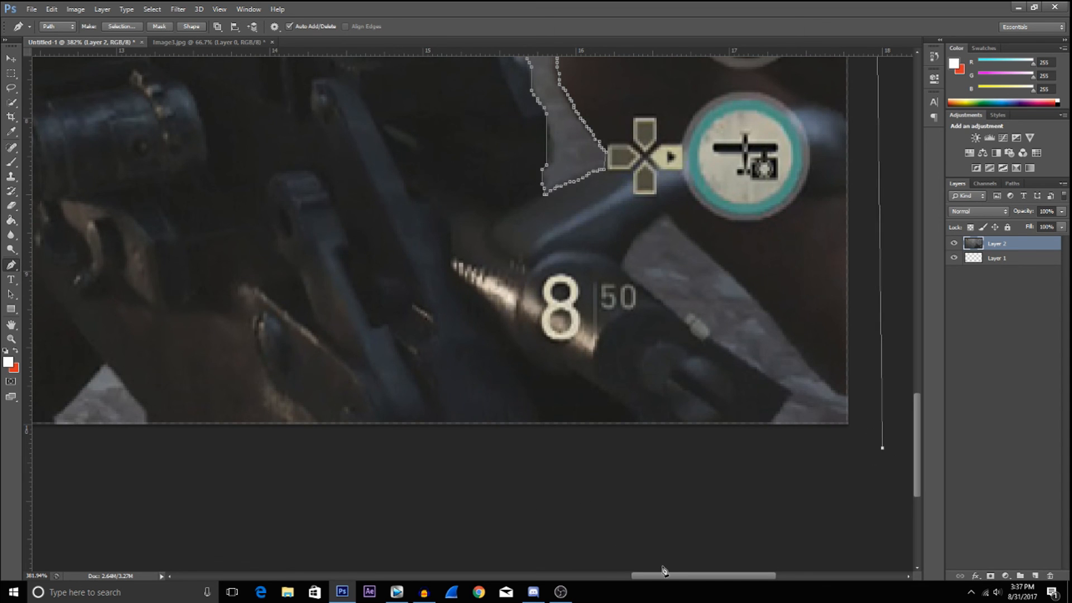
drag(675, 579, 539, 577)
click(230, 463)
click(208, 445)
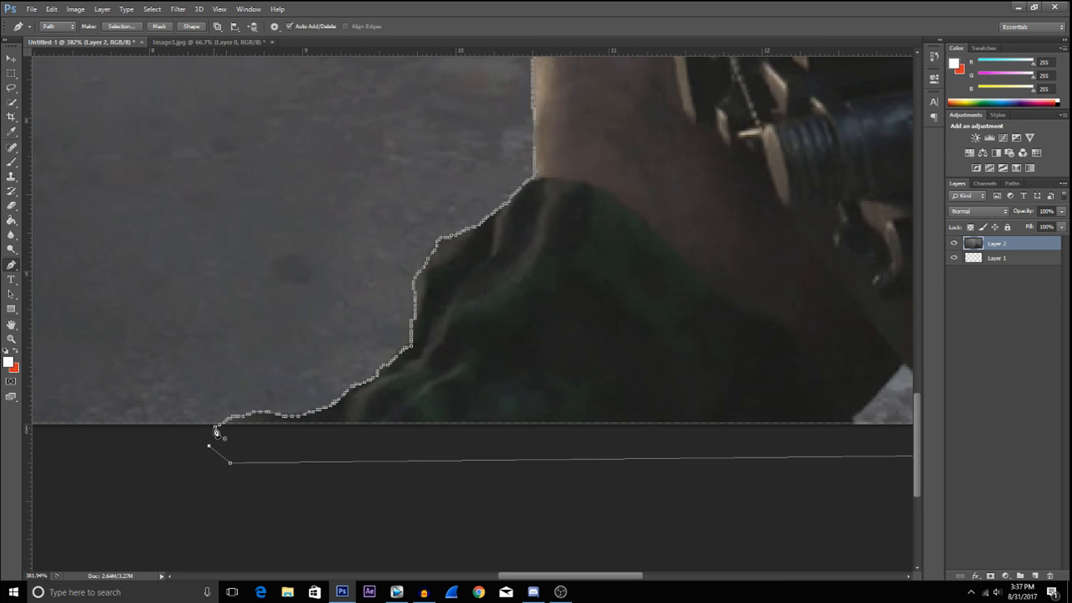
click(216, 431)
Convert the closed path into a new anti-aliased selection with a feather radius of 0 pixels.
scroll(489, 373, up, 3)
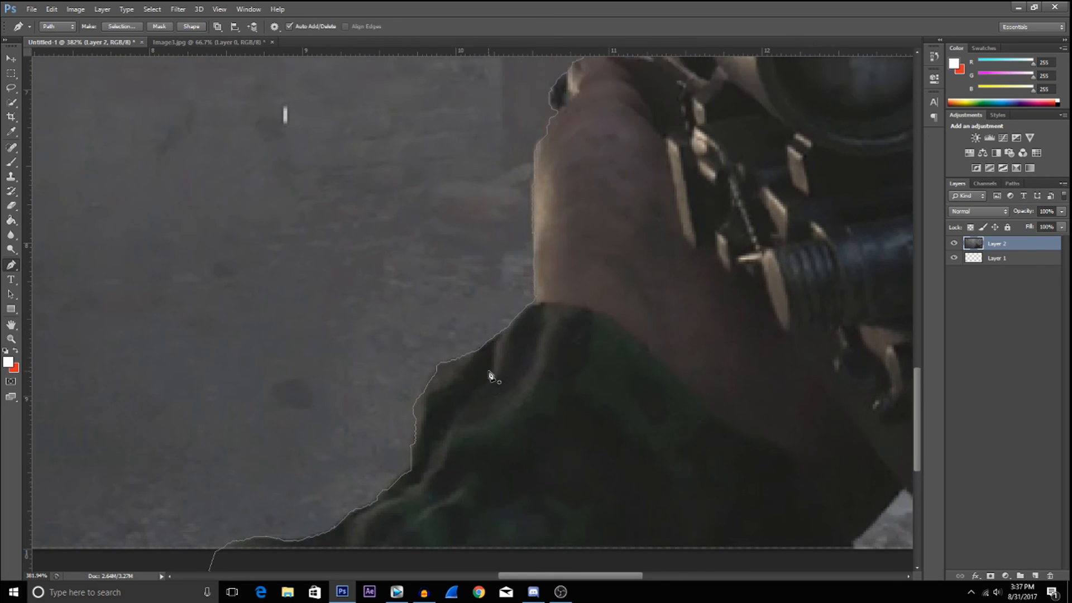
scroll(490, 375, down, 1)
scroll(502, 357, up, 3)
scroll(553, 402, down, 1)
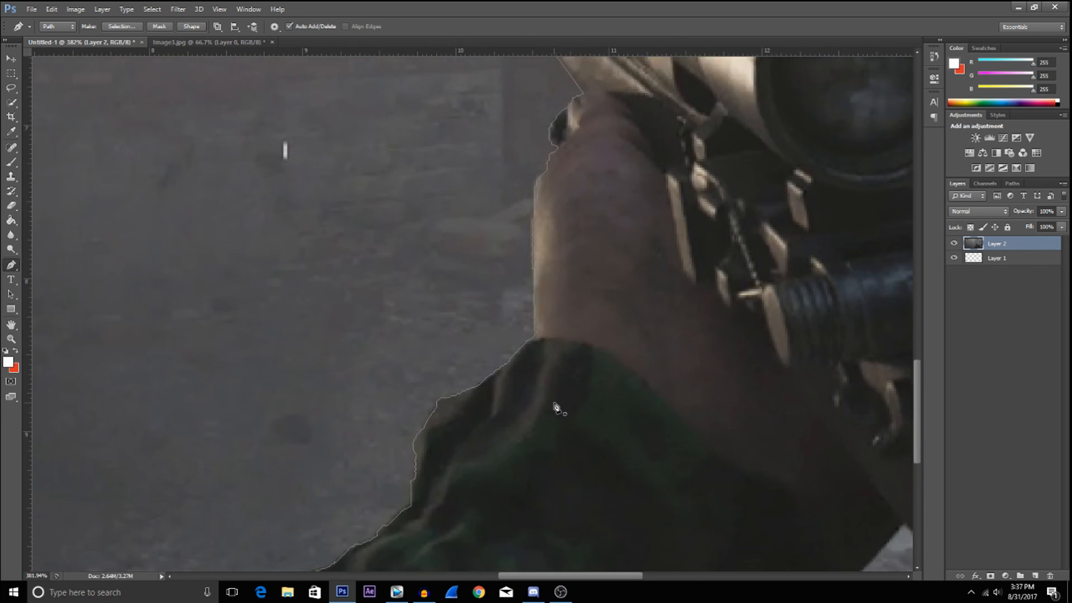
scroll(519, 406, down, 4)
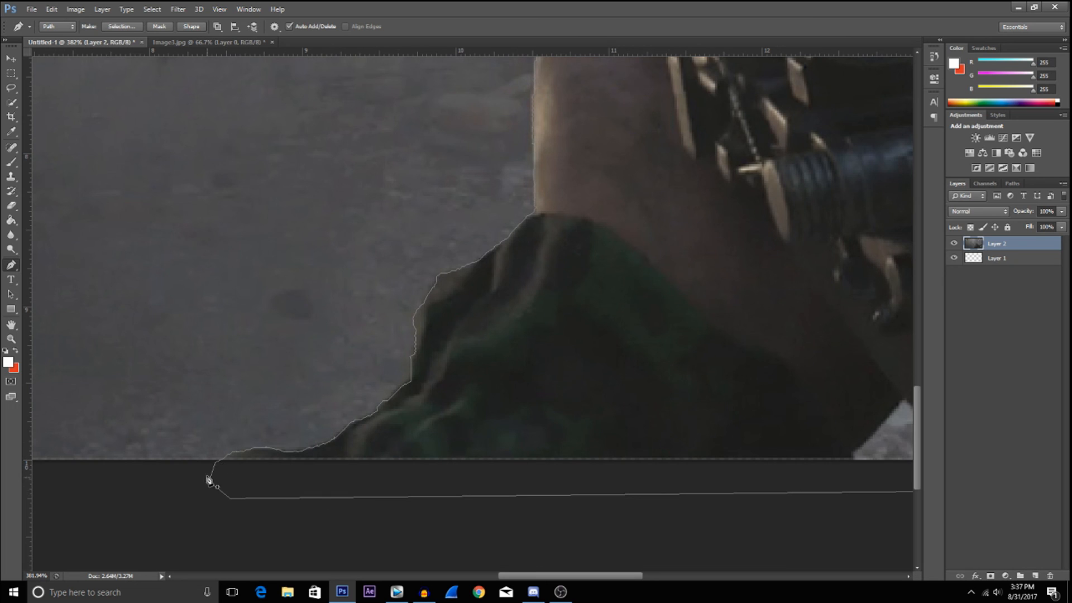
right_click(556, 392)
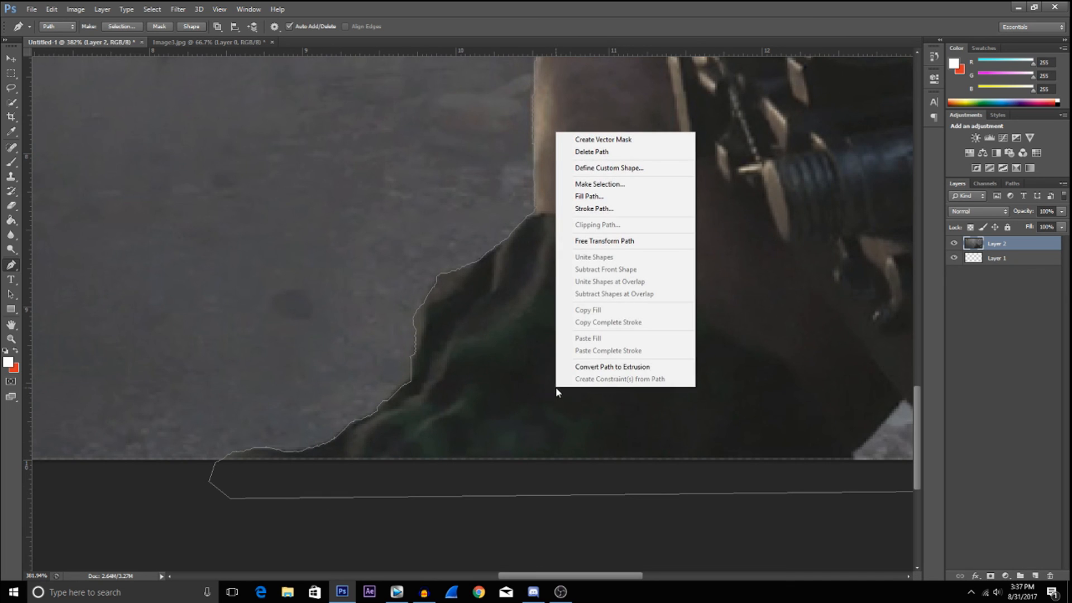
click(610, 184)
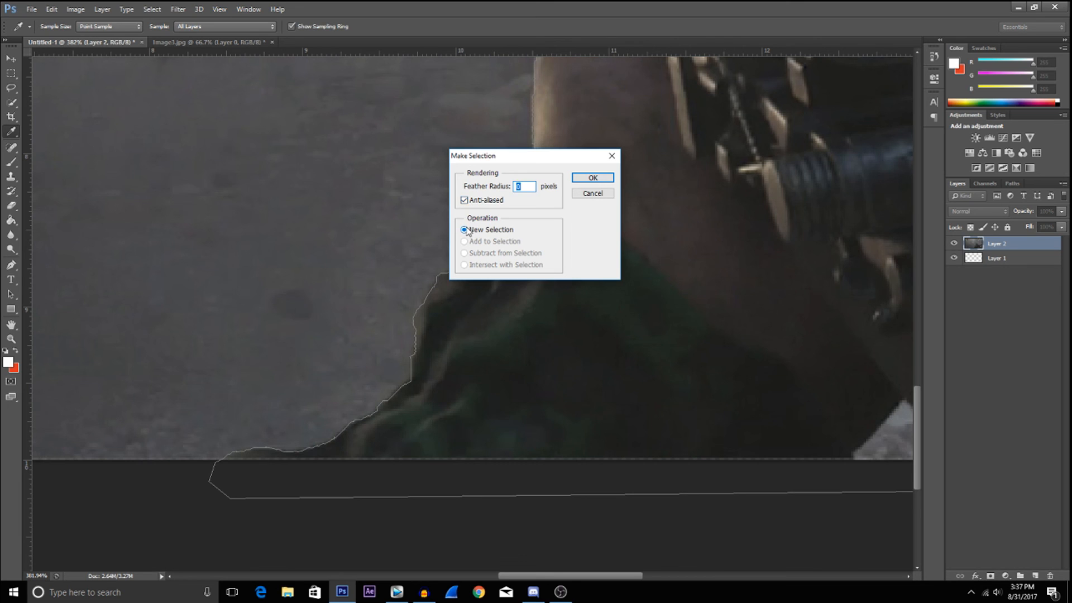
click(592, 177)
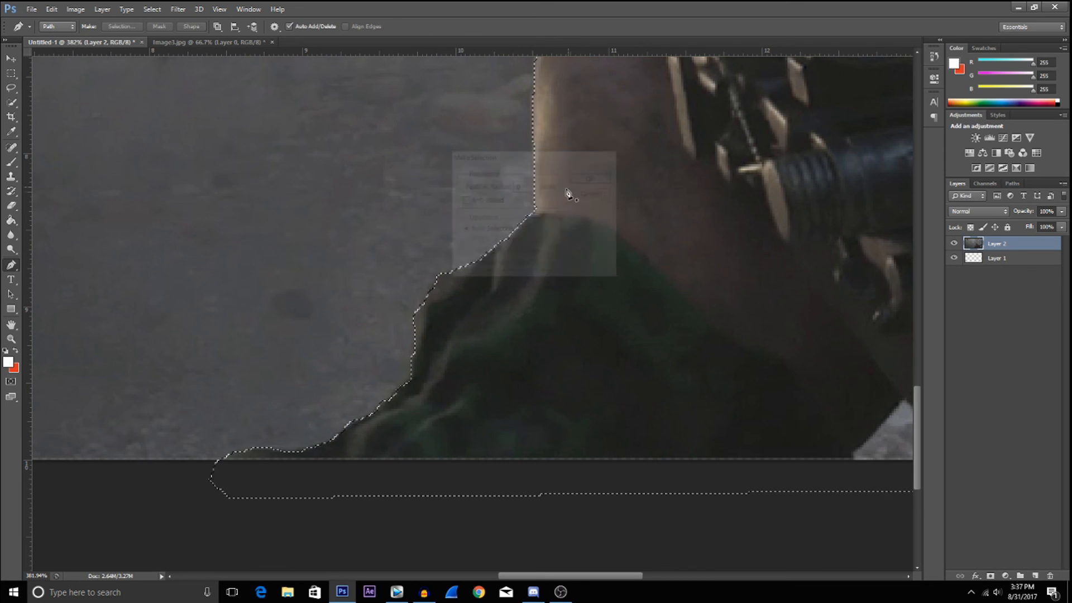
Copy the selected weapon and arms from Layer 2 onto a new layer with Layer Via Copy.
click(11, 76)
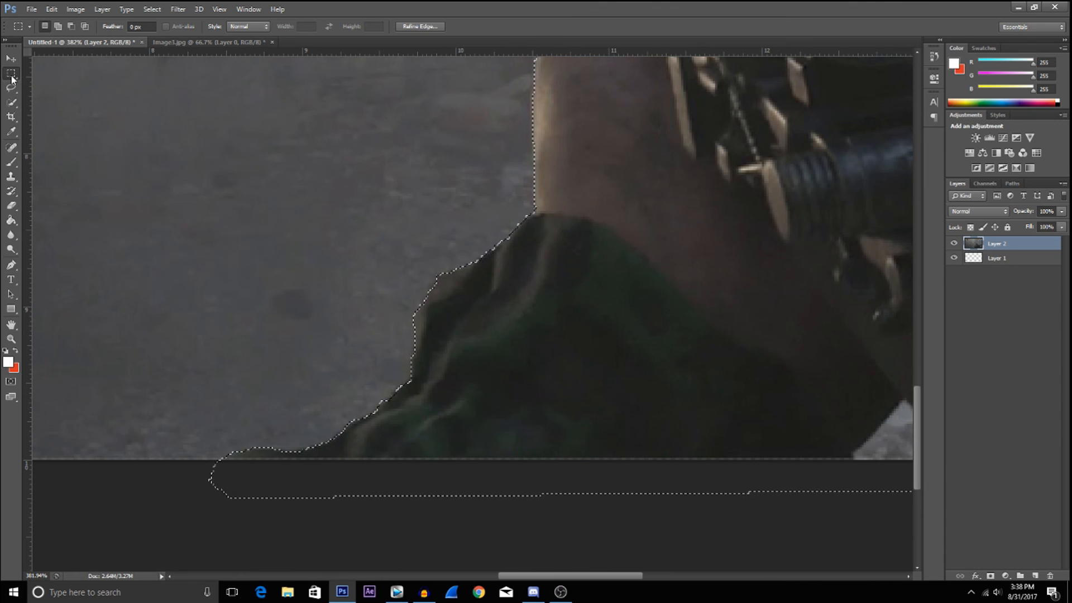
right_click(489, 291)
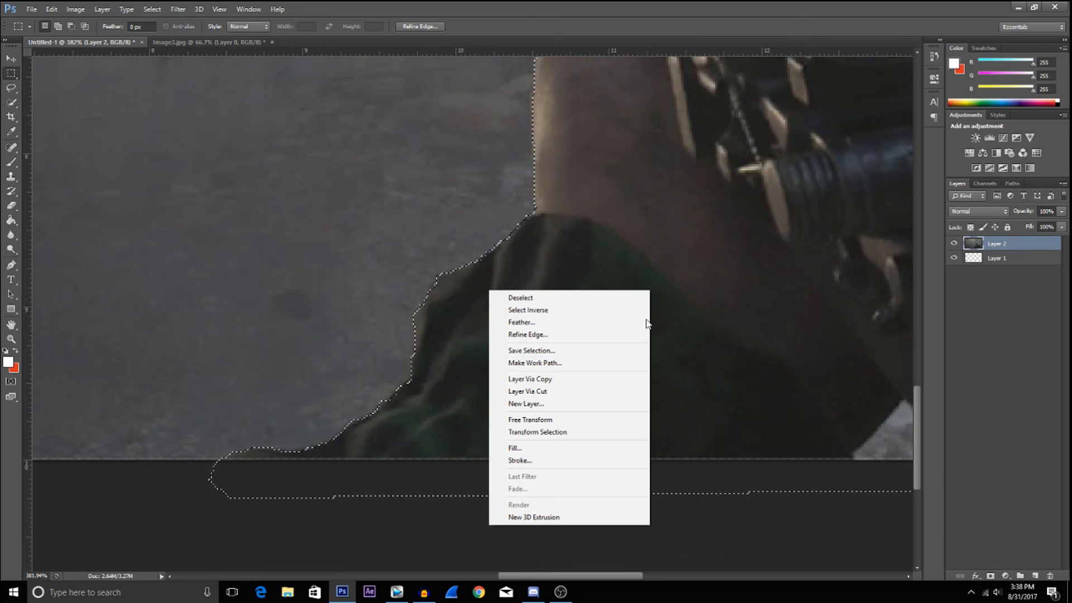
key(Escape)
right_click(506, 309)
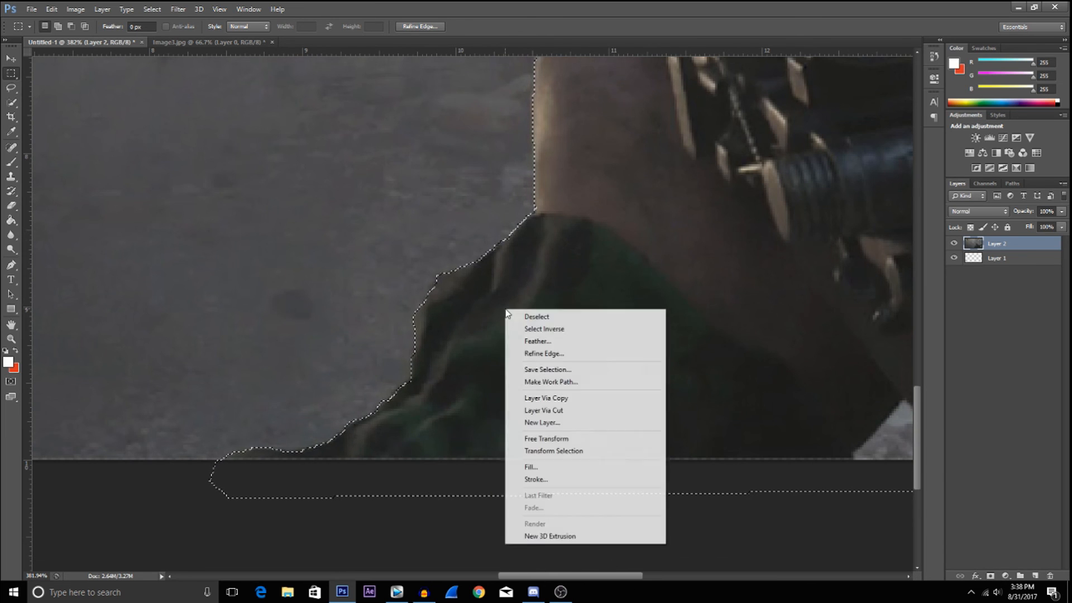
click(547, 397)
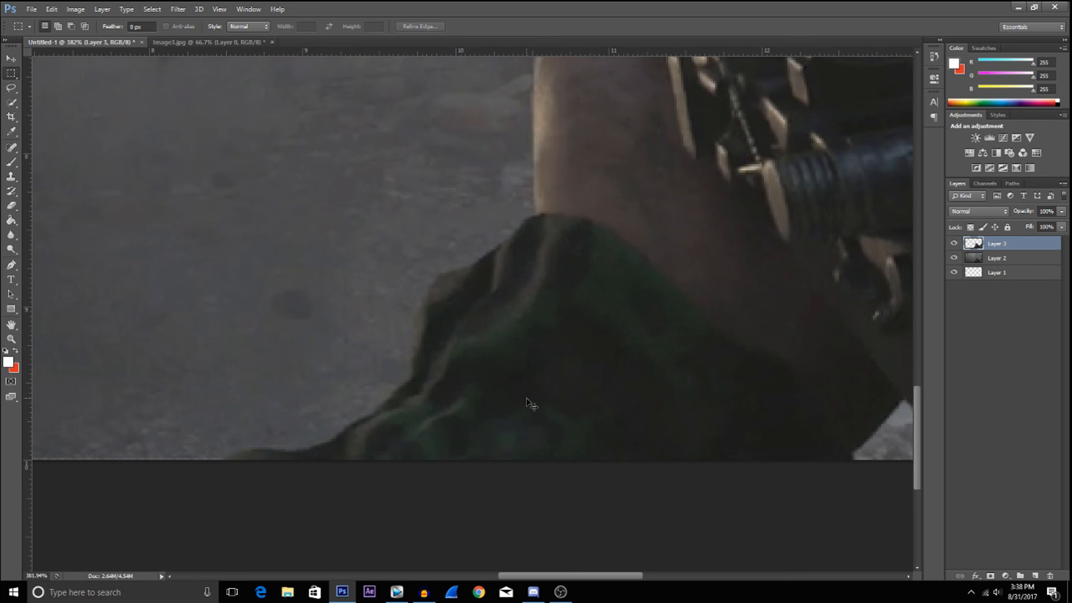
Try Layer Via Cut on the weapon selection in place of the copy, then revert to Layer Via Copy.
key(ctrl+z)
right_click(523, 385)
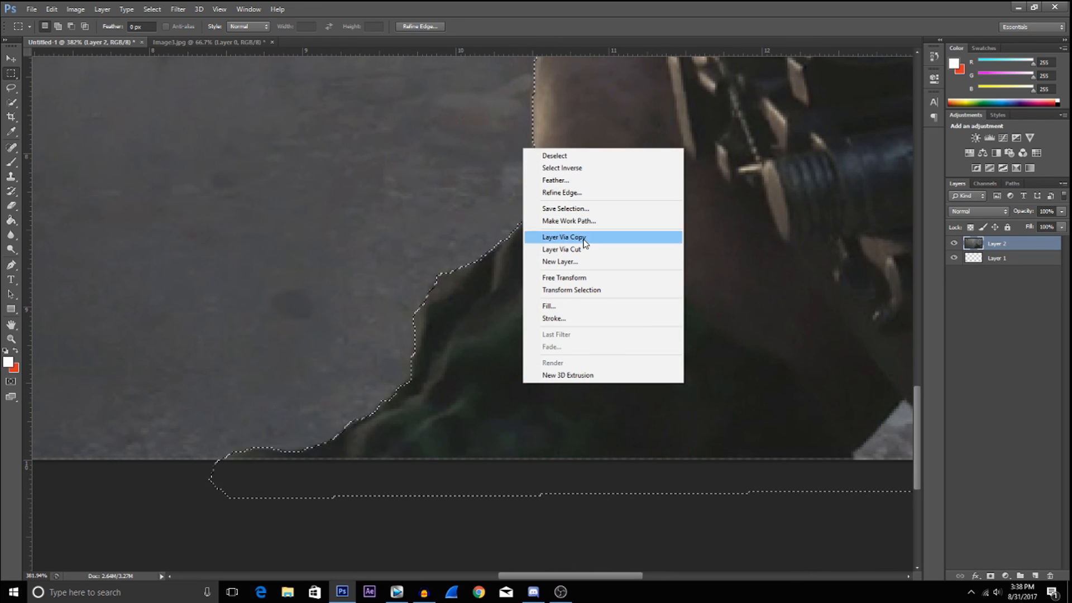
click(564, 249)
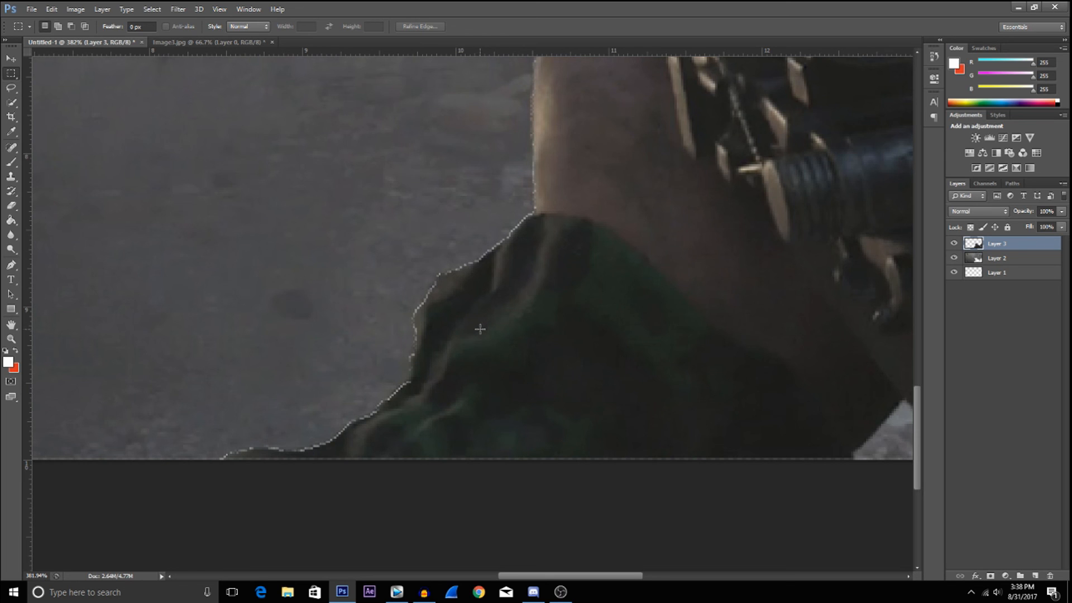
key(ctrl+z)
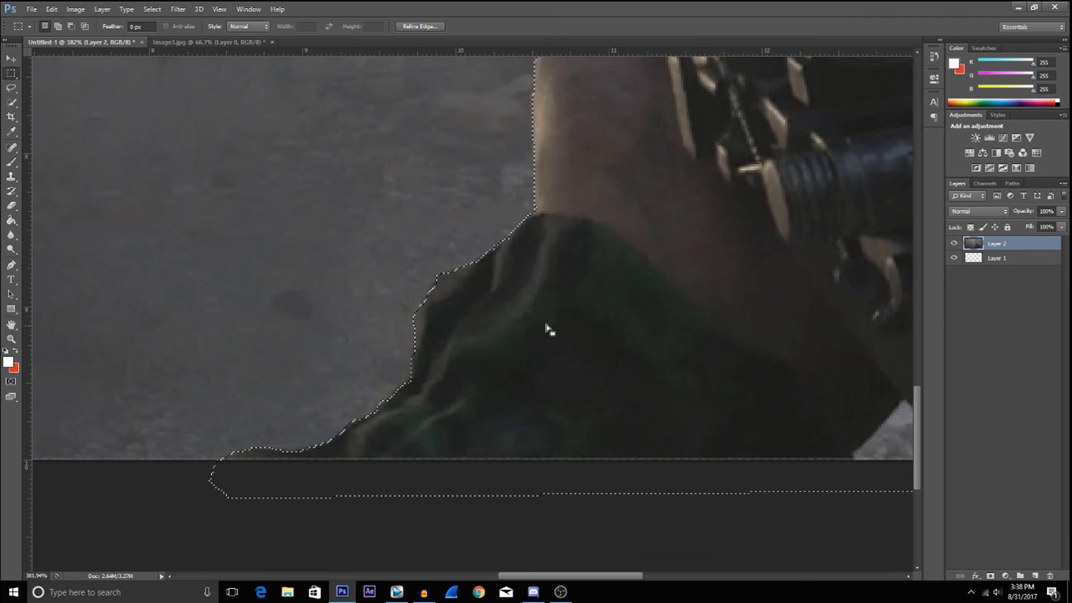
right_click(549, 328)
click(586, 413)
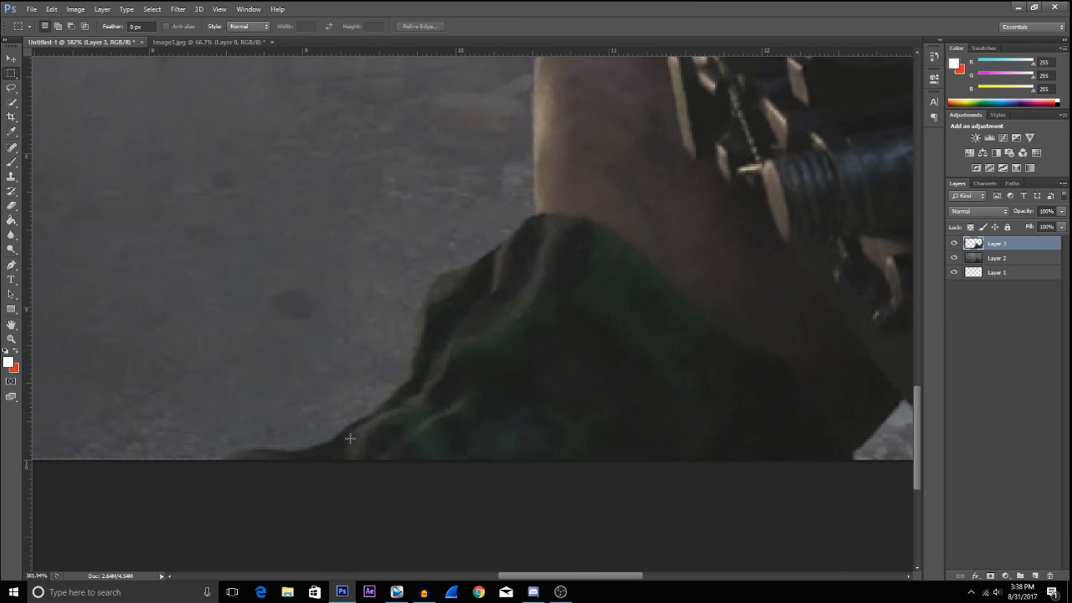
Check the weapon cutout at 100% with Layer 2 hidden, moving it temporarily across the canvas.
click(17, 340)
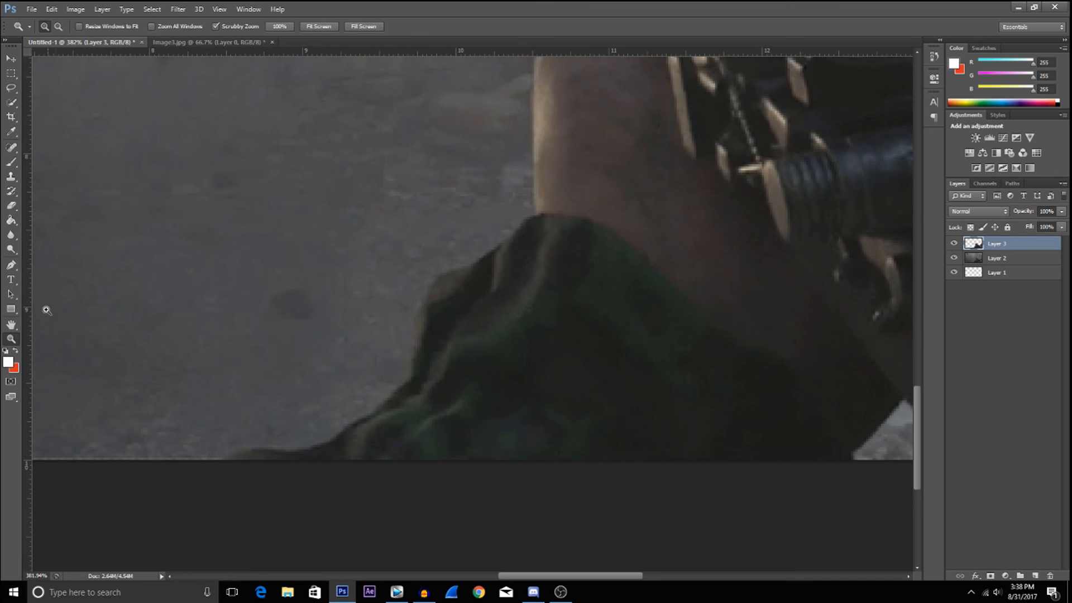
click(282, 26)
click(11, 59)
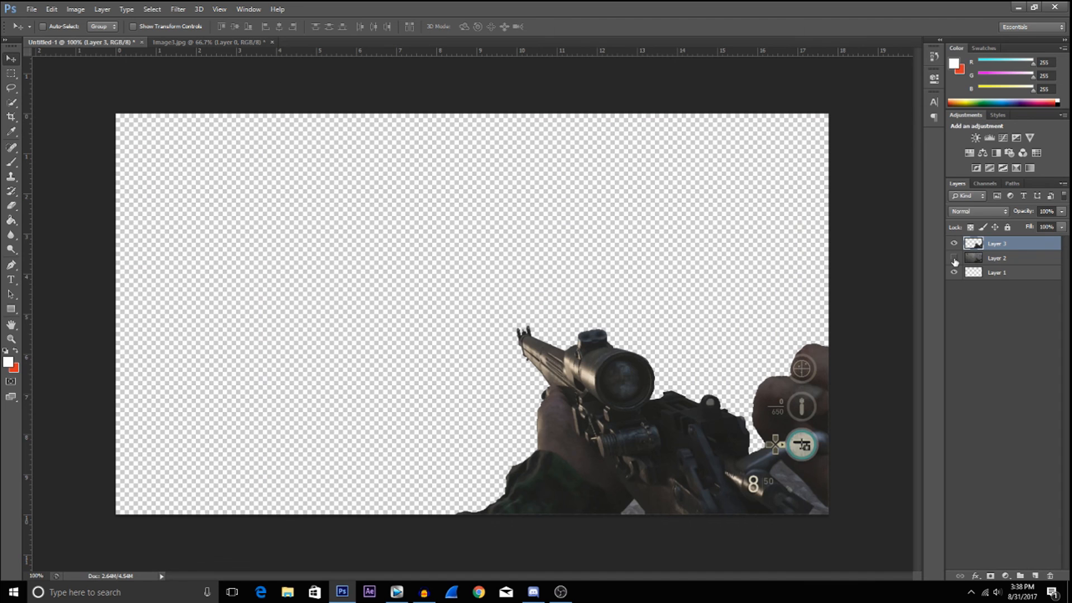
drag(633, 422, 506, 307)
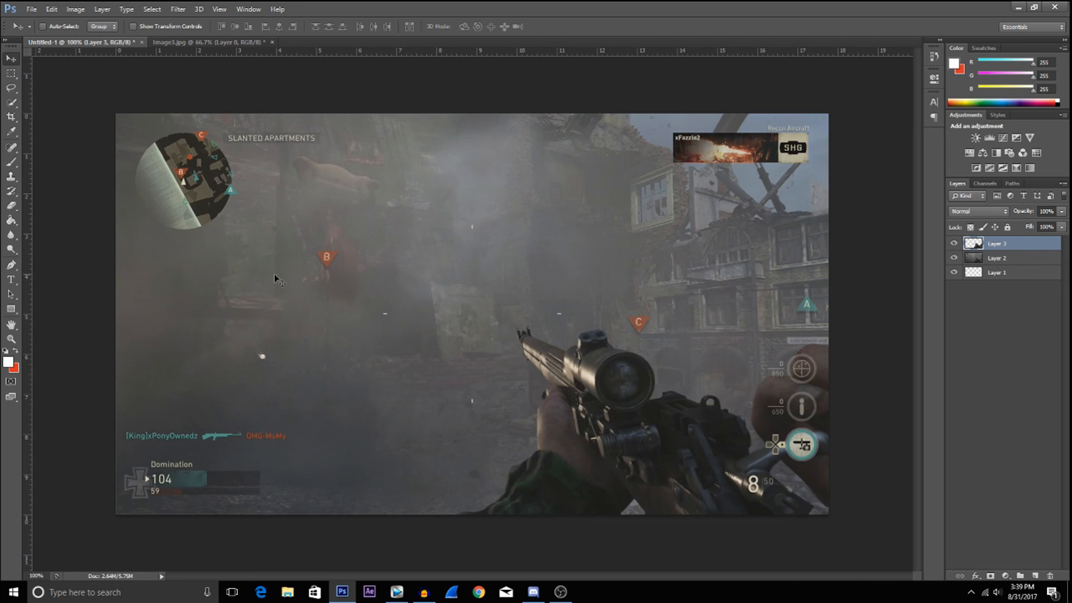
Draw a black rectangle about 1308 × 739 px over the whole canvas and place its layer between Layer 3 and Layer 2.
click(11, 308)
click(102, 27)
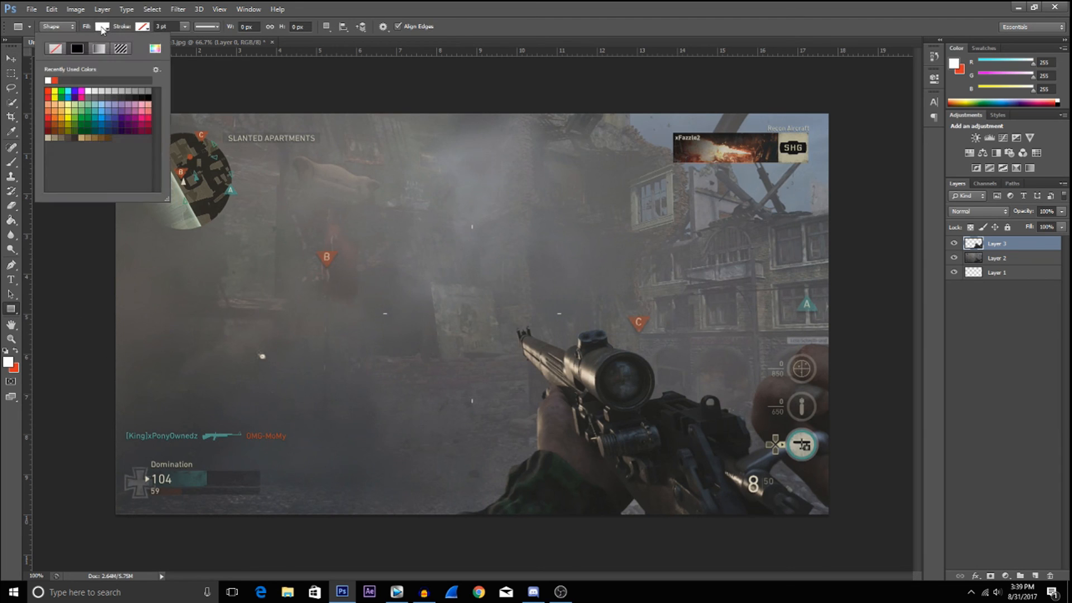
click(149, 98)
click(99, 29)
drag(110, 107, 836, 519)
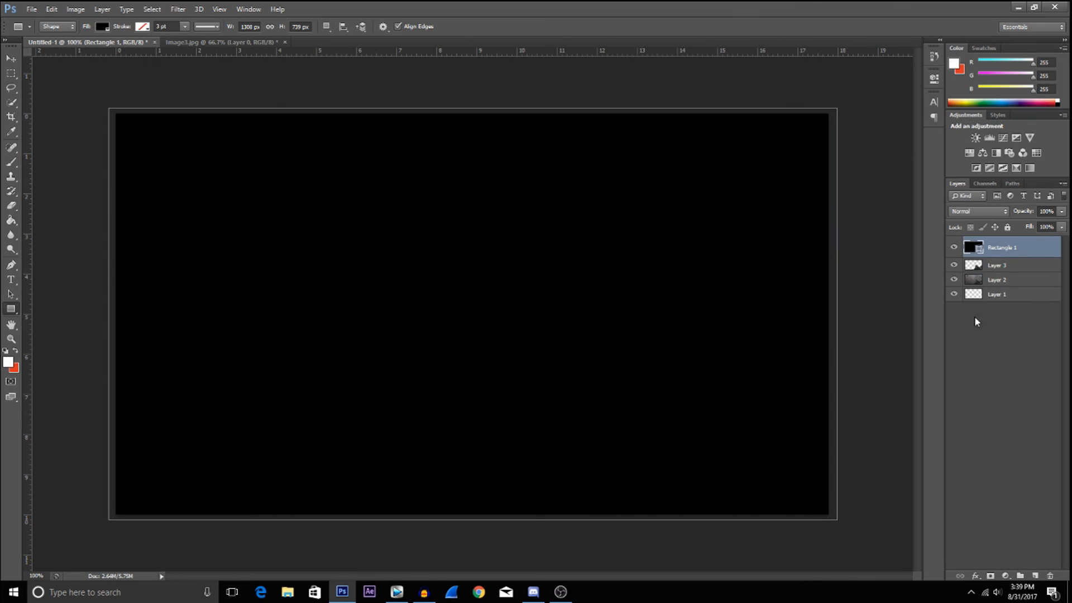
drag(1017, 248, 1017, 275)
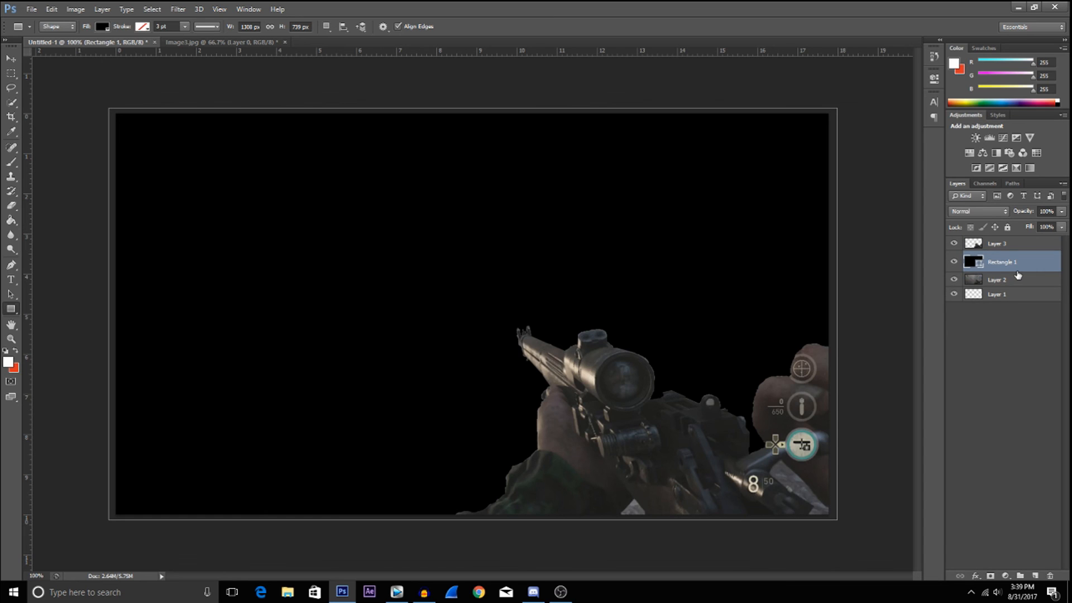
Lower the opacity of the black Rectangle 1 layer to about 39% to darken the background behind the weapon.
click(12, 59)
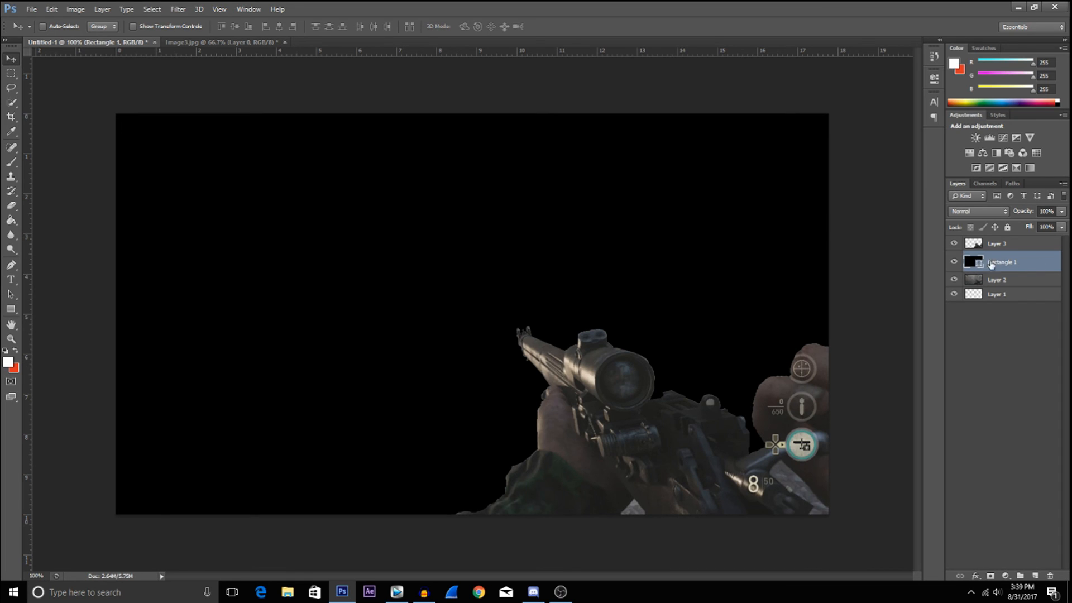
click(1060, 212)
drag(1060, 225, 1029, 229)
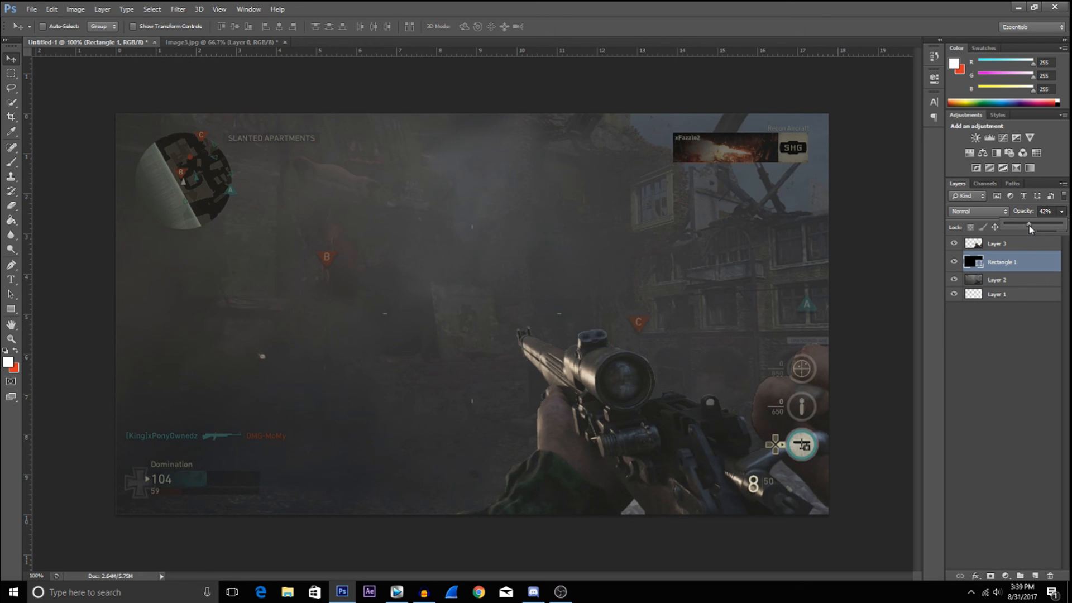
drag(1033, 226, 1029, 224)
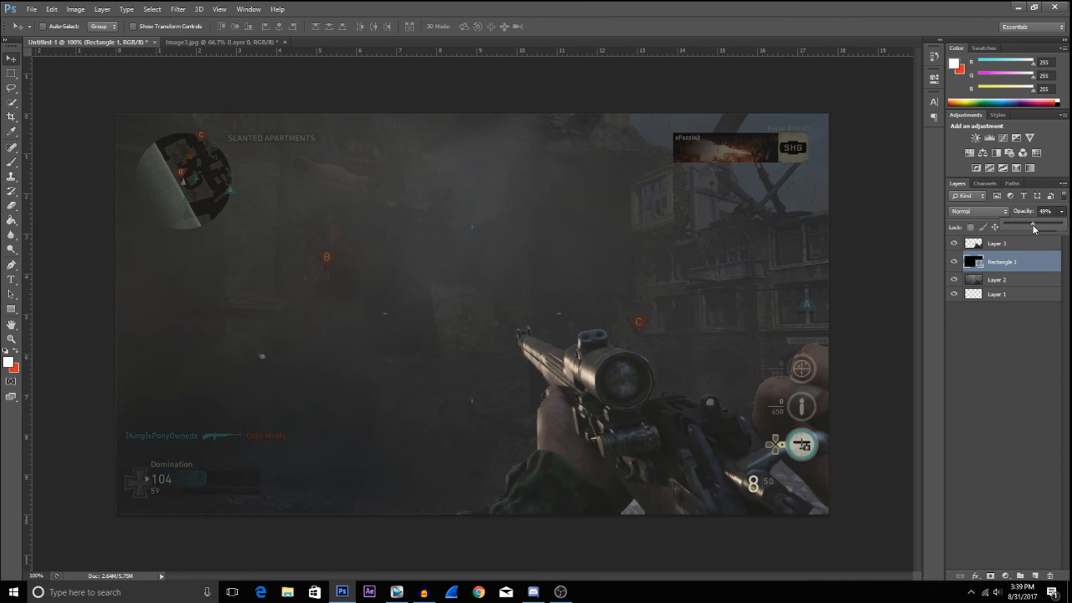
drag(1033, 226, 1027, 225)
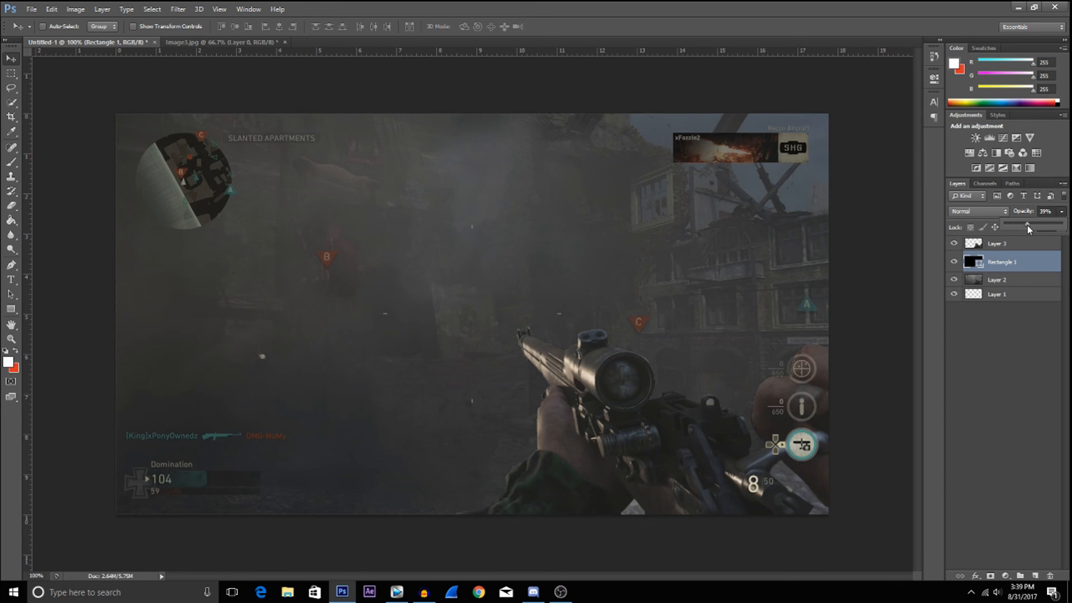
click(969, 359)
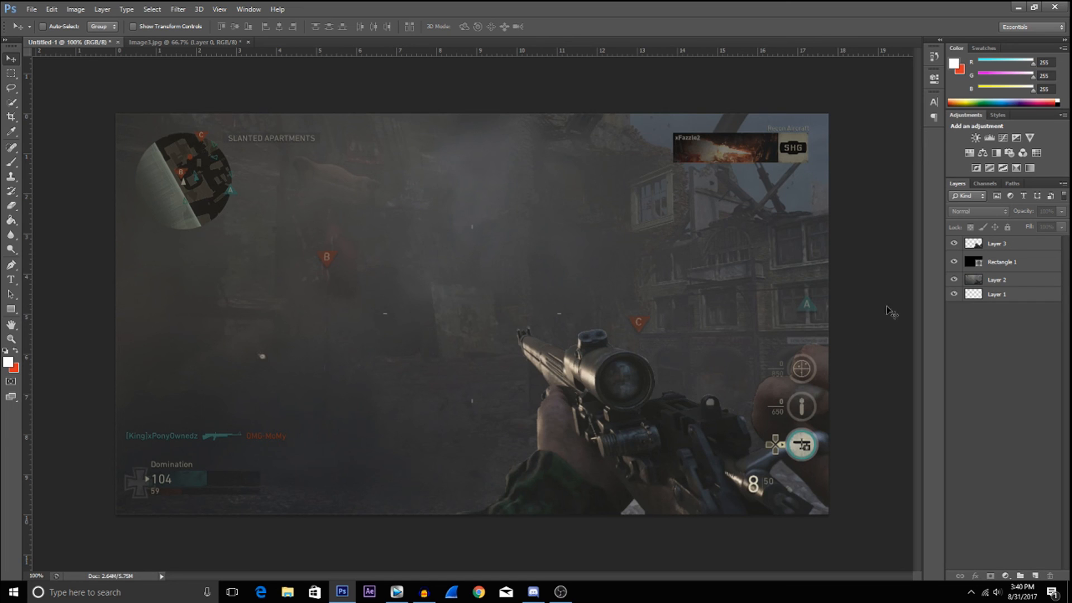
Add an Outer Glow effect to the weapon cutout on Layer 3 through its blending options.
right_click(1018, 244)
click(1028, 245)
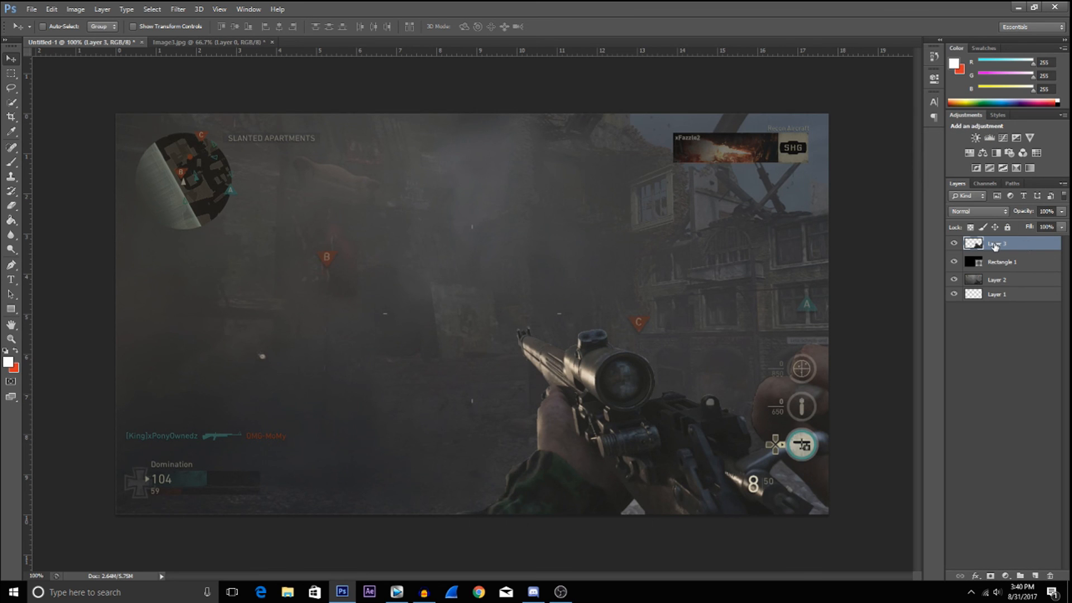
click(954, 244)
click(955, 245)
right_click(999, 248)
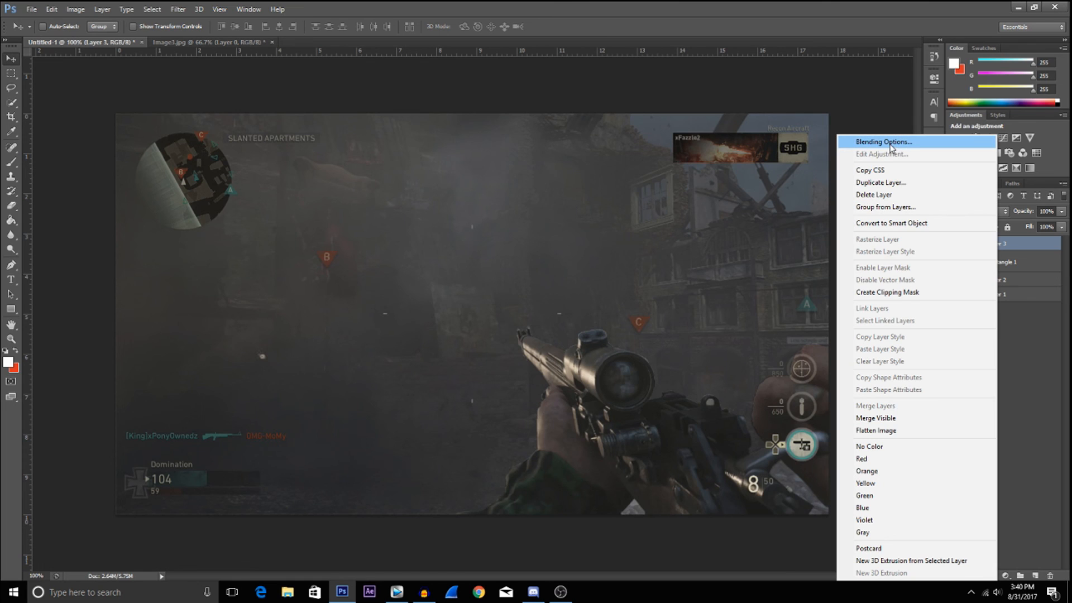
click(888, 142)
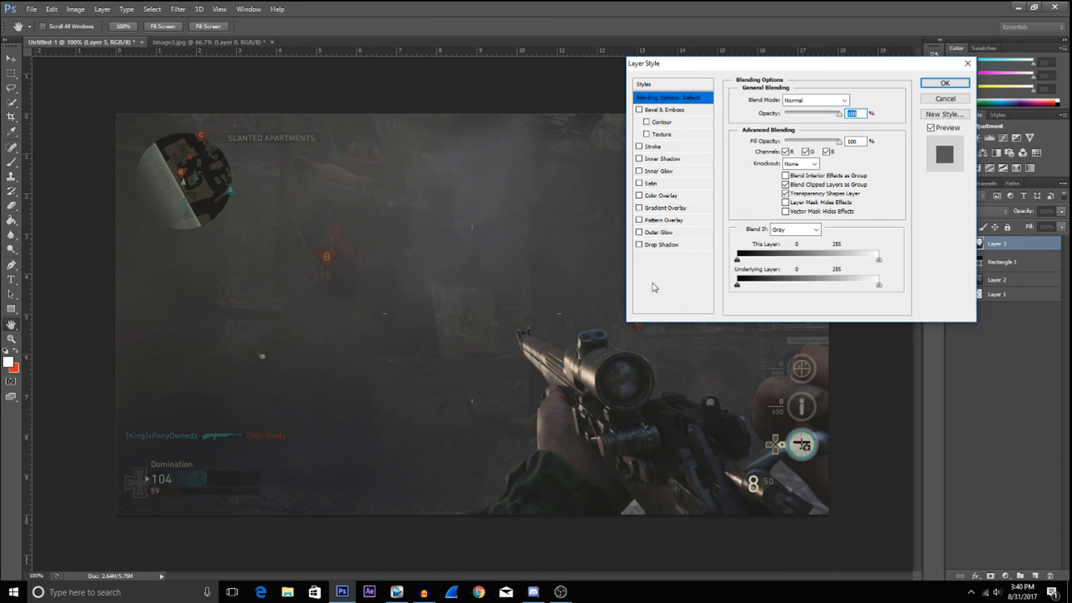
click(658, 232)
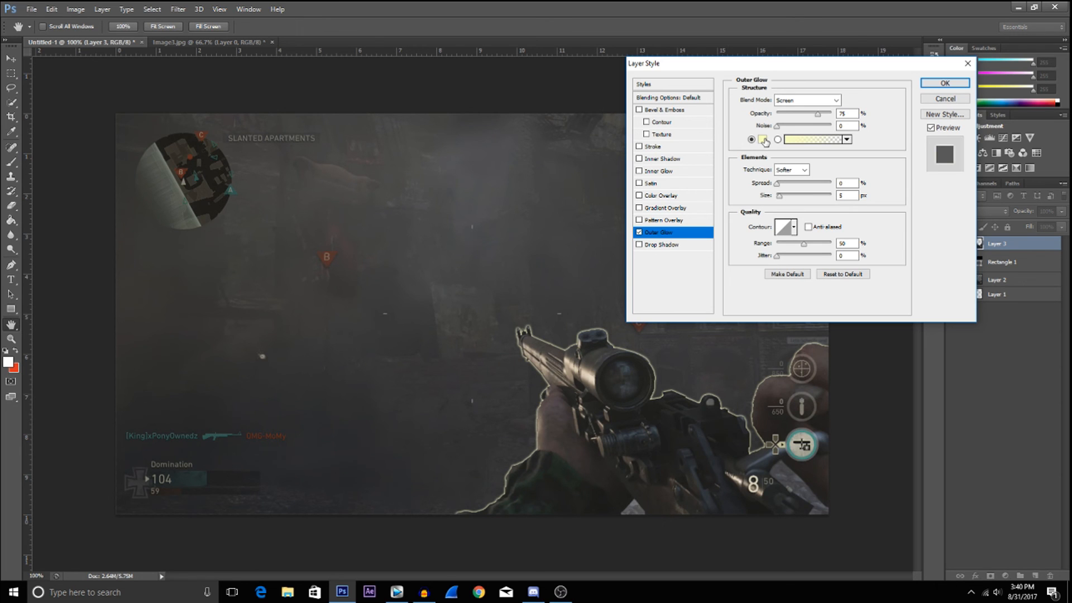
Set the outer glow's color to bright cyan 00eaff.
click(763, 140)
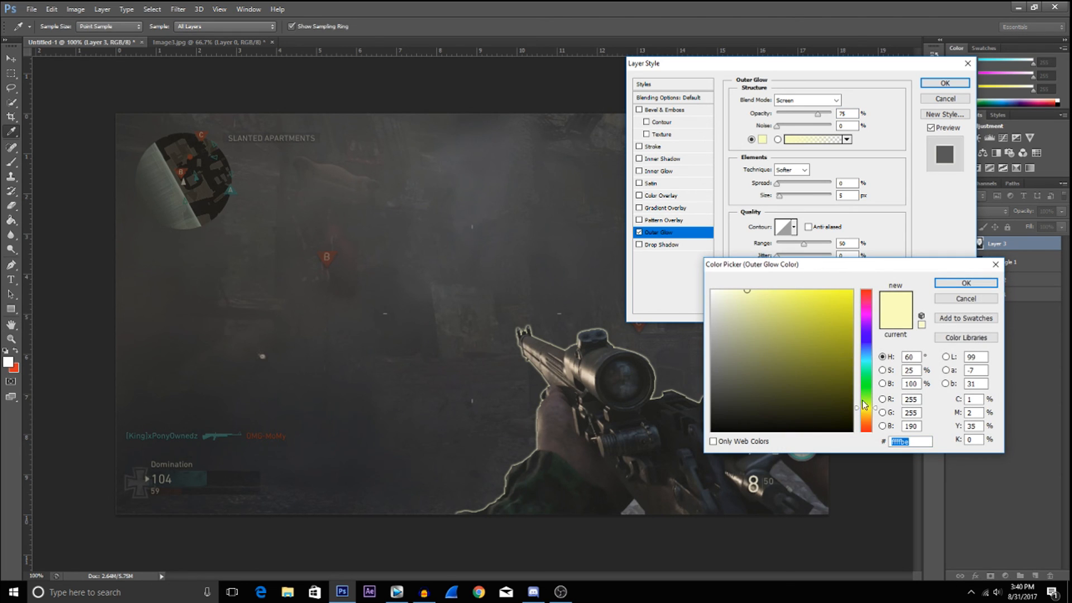
drag(870, 418, 865, 334)
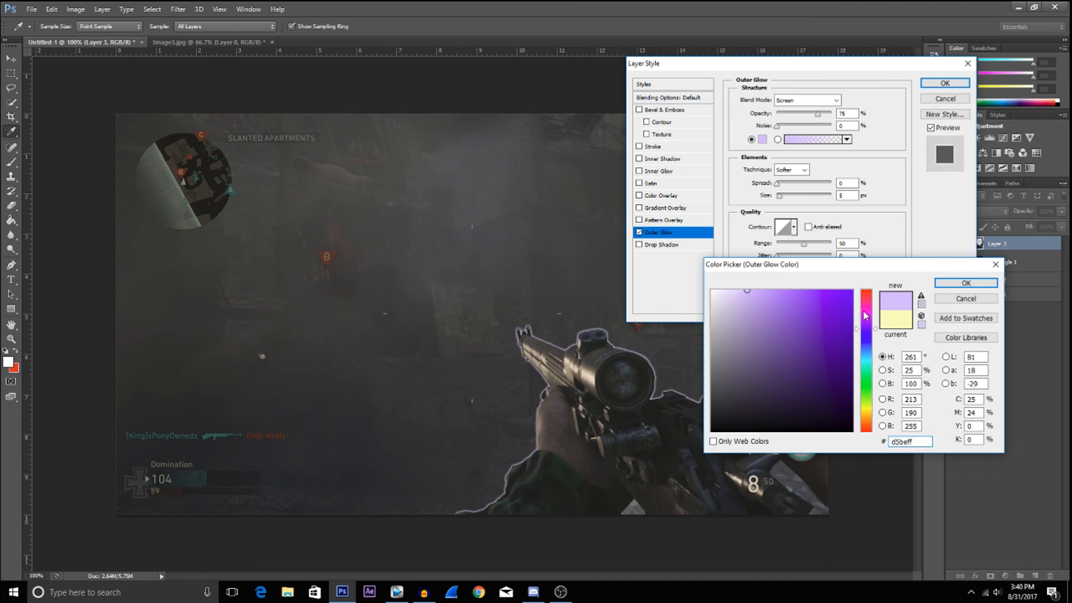
click(867, 358)
drag(844, 304, 858, 284)
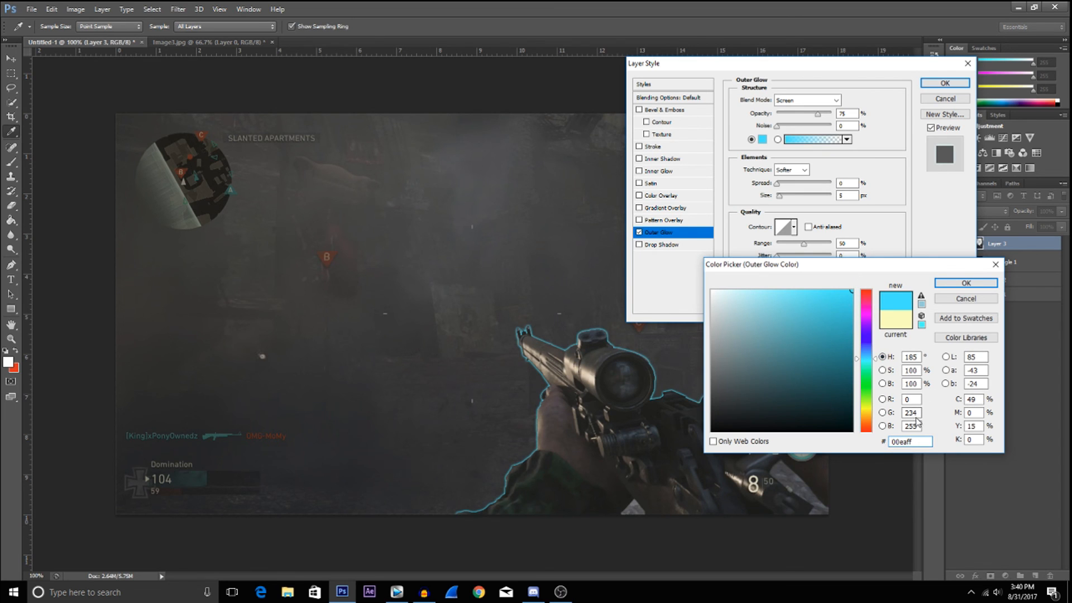
click(966, 283)
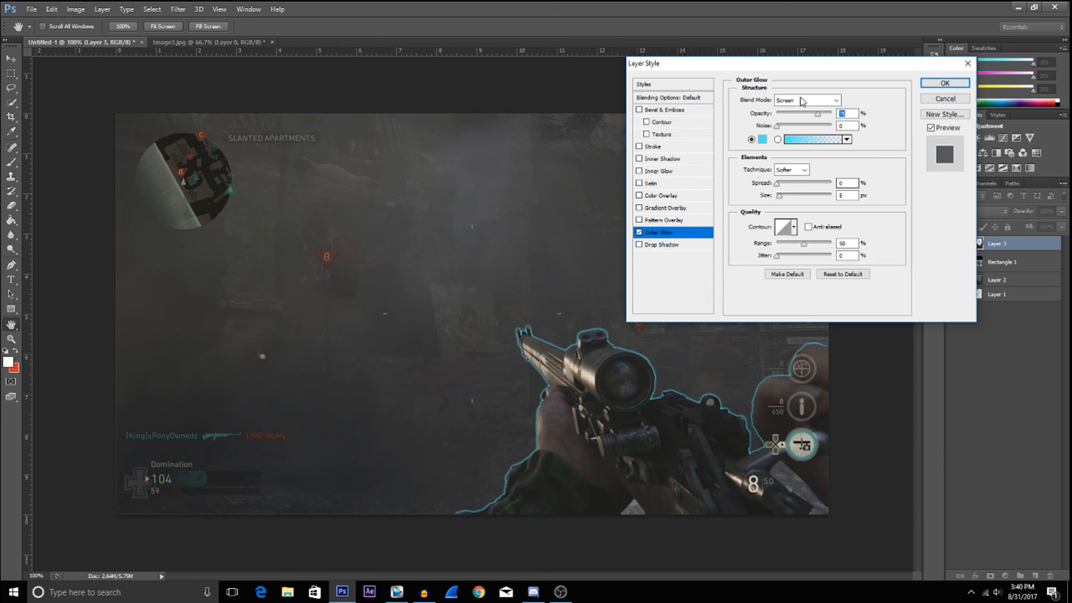
Set the outer glow to the Precise technique at 10 px and, after trying Color, give it the Color Dodge blend mode.
click(810, 100)
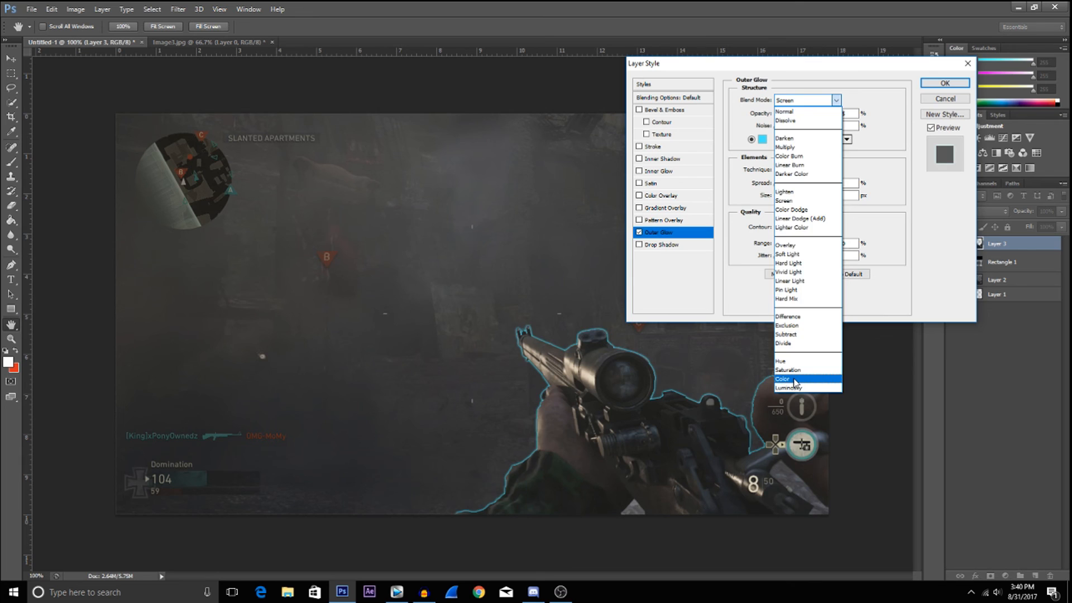
click(790, 378)
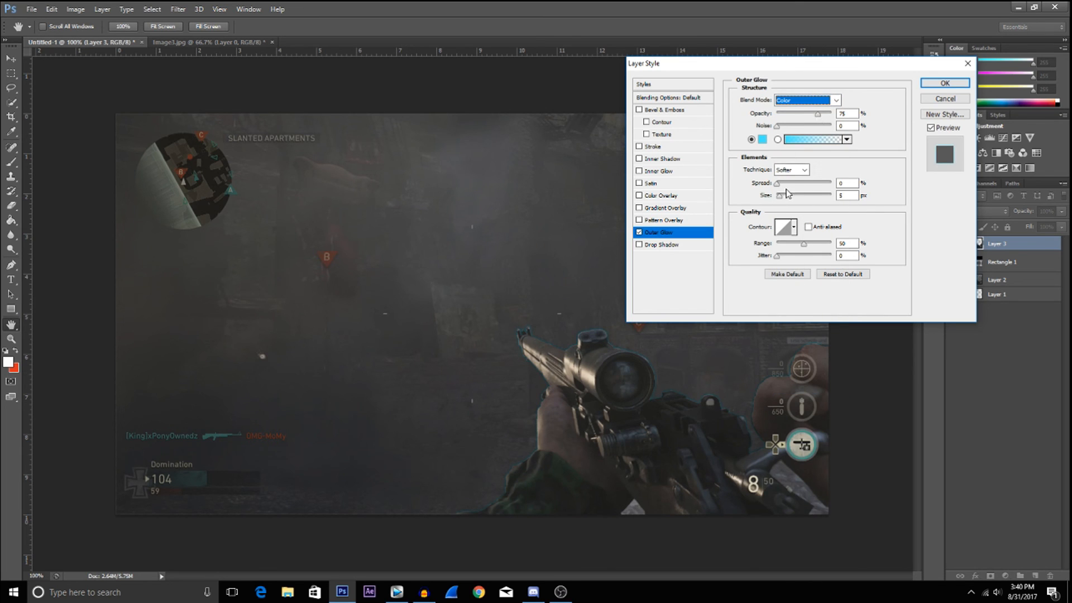
click(792, 169)
click(788, 190)
drag(781, 199, 777, 197)
click(804, 100)
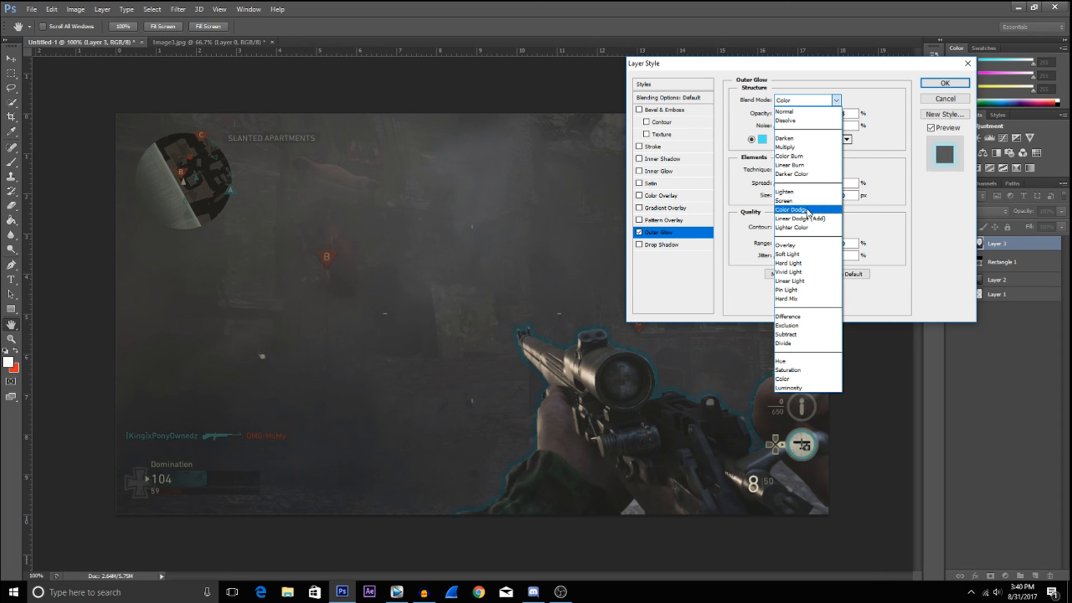
click(808, 210)
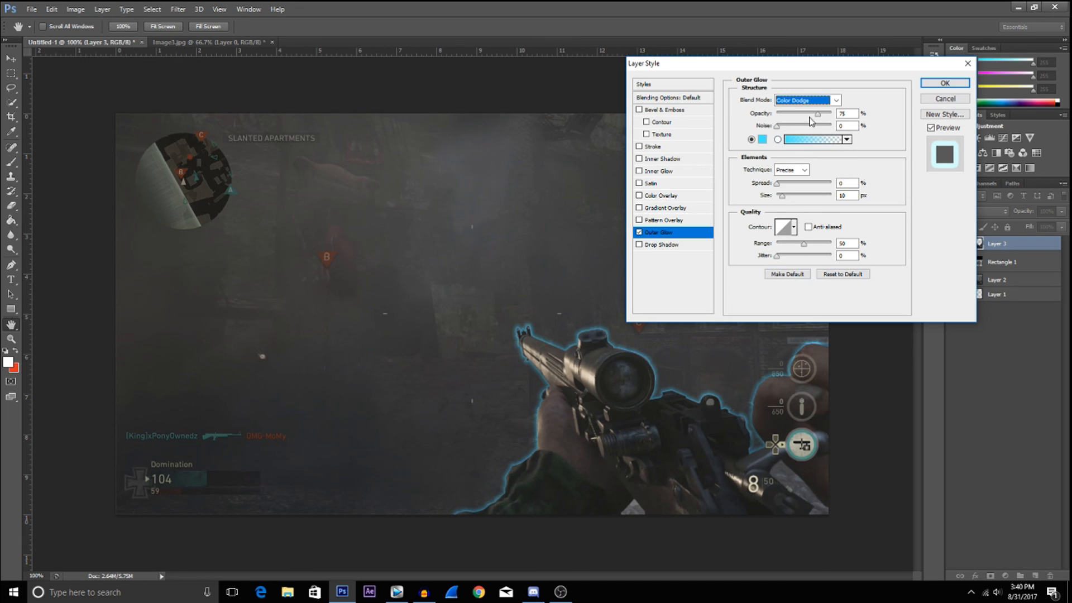
click(733, 100)
click(802, 101)
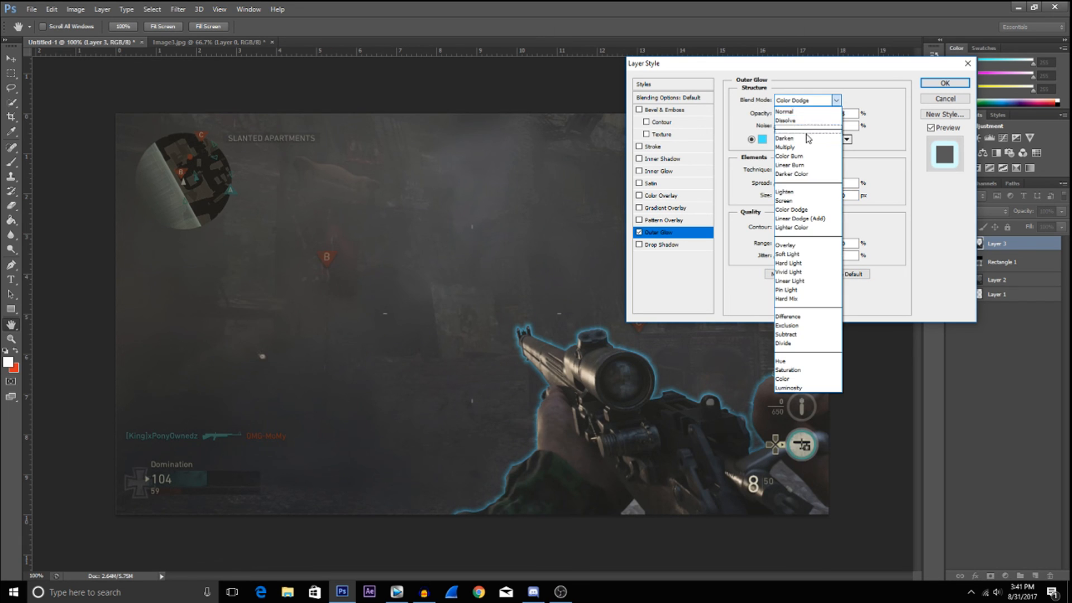
click(804, 102)
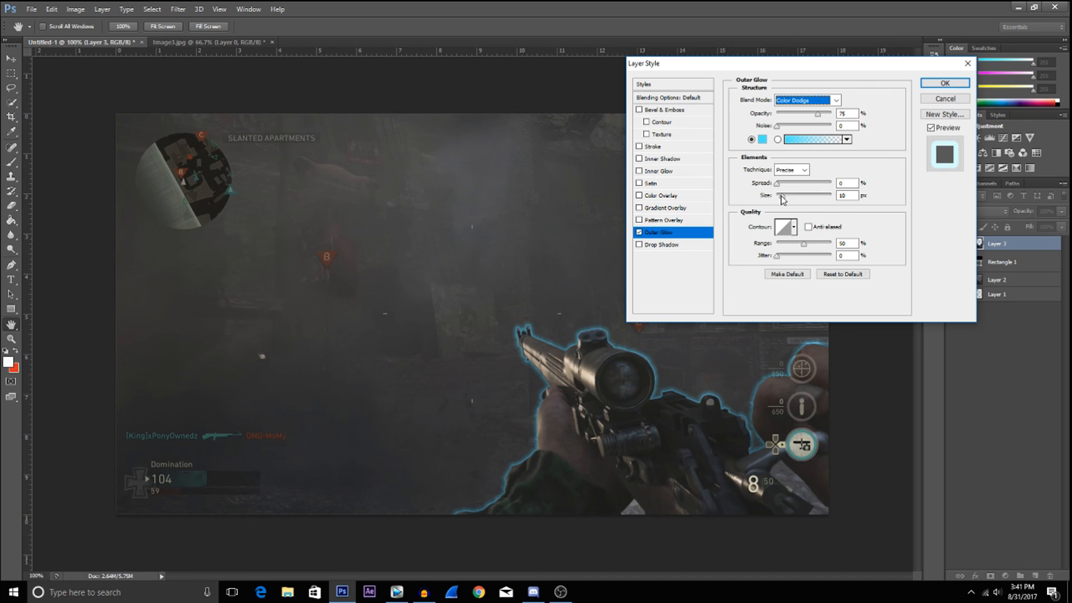
Keep the outer glow's Precise technique and enlarge its size to 27 px.
click(797, 170)
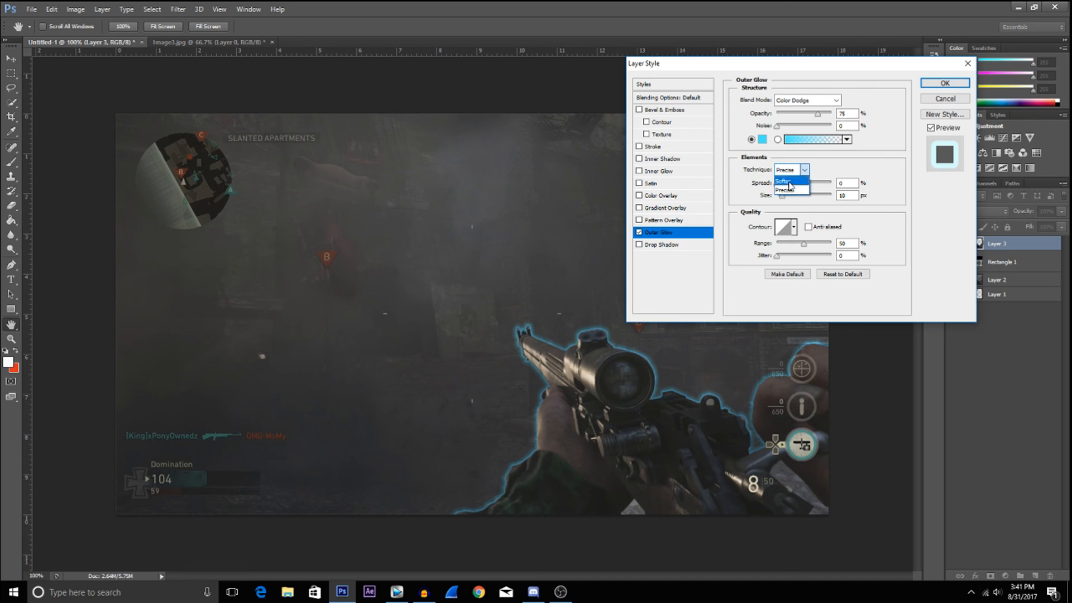
click(786, 190)
drag(782, 196, 787, 198)
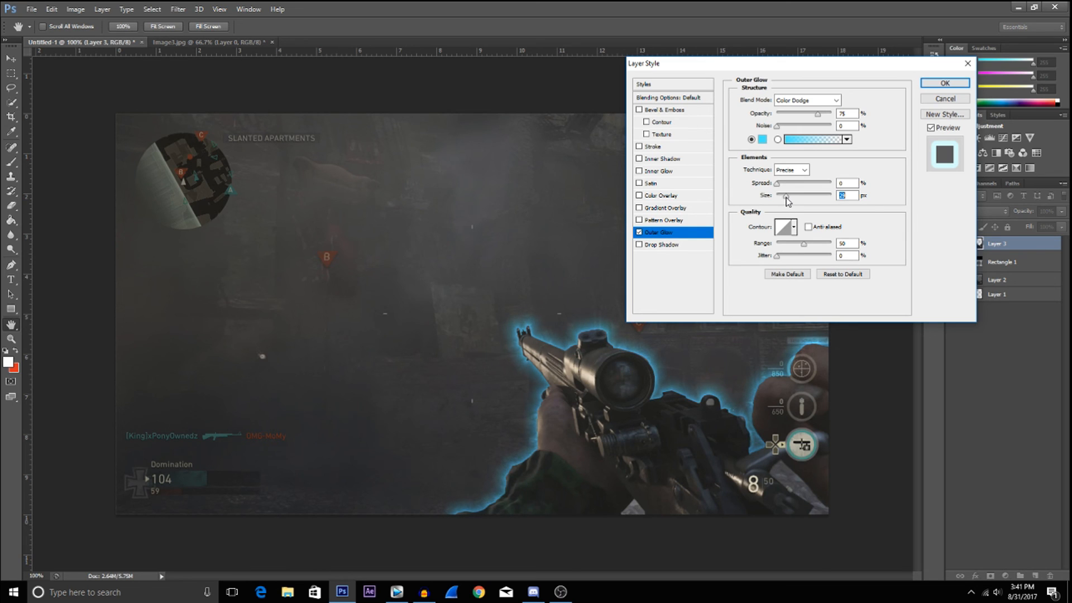
drag(787, 198, 785, 200)
Copy the outer glow color's hex code 00eaff from its color picker.
click(762, 139)
click(918, 442)
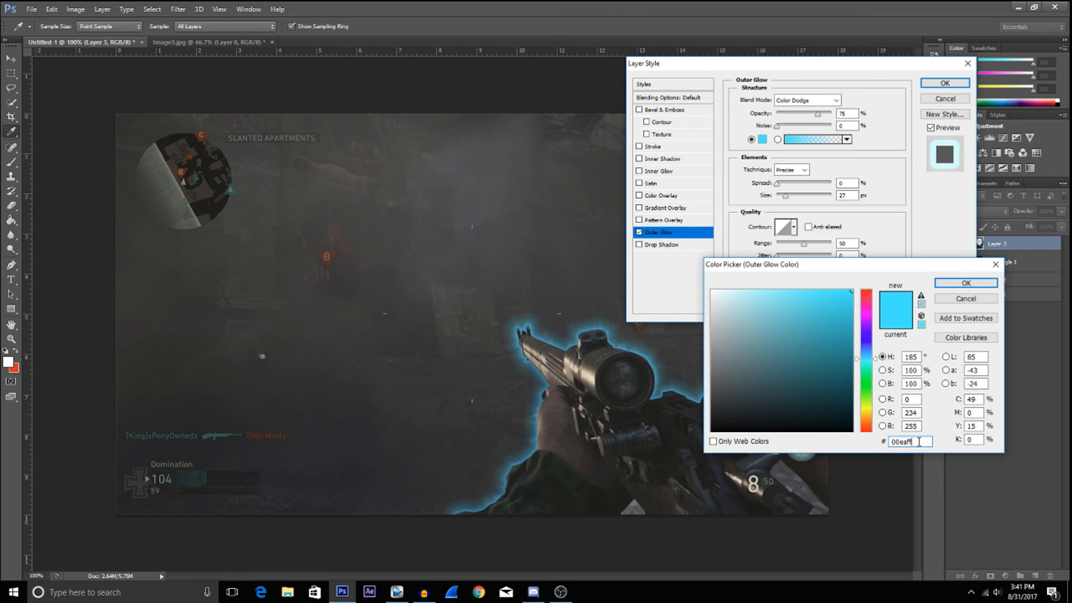
drag(913, 443, 888, 441)
key(ctrl+c)
click(963, 283)
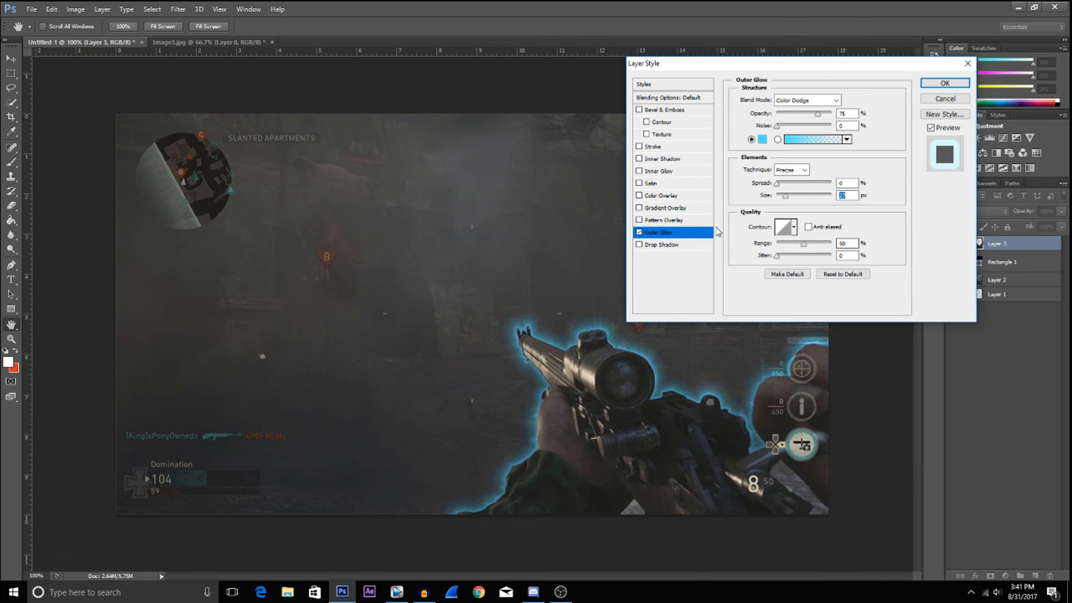
Add a Gradient Overlay to Layer 3 and replace the gradient's black starting stop with the copied color 00eaff.
click(669, 210)
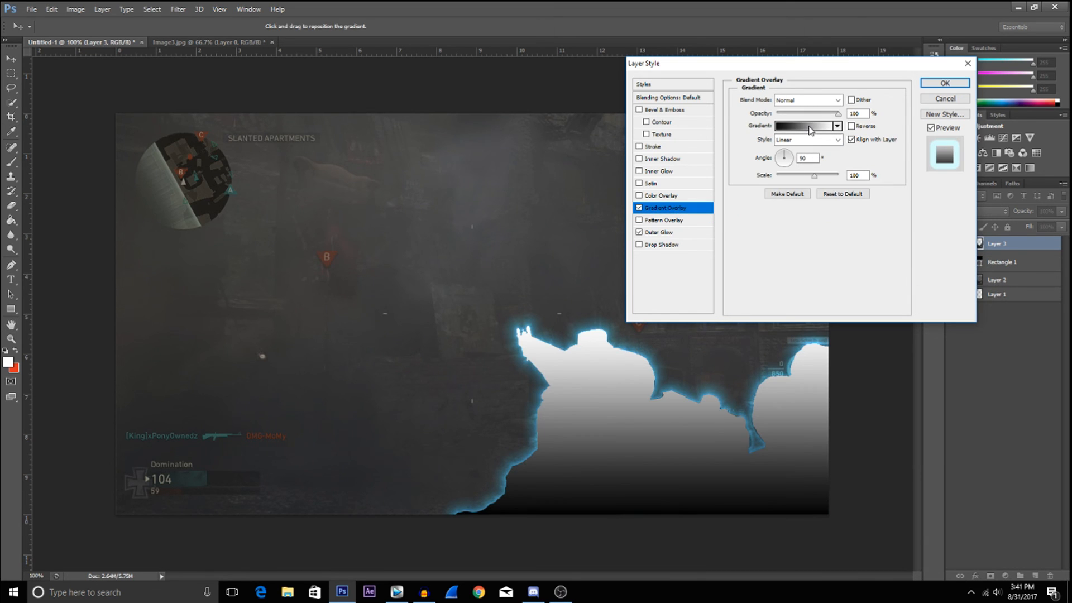
click(810, 127)
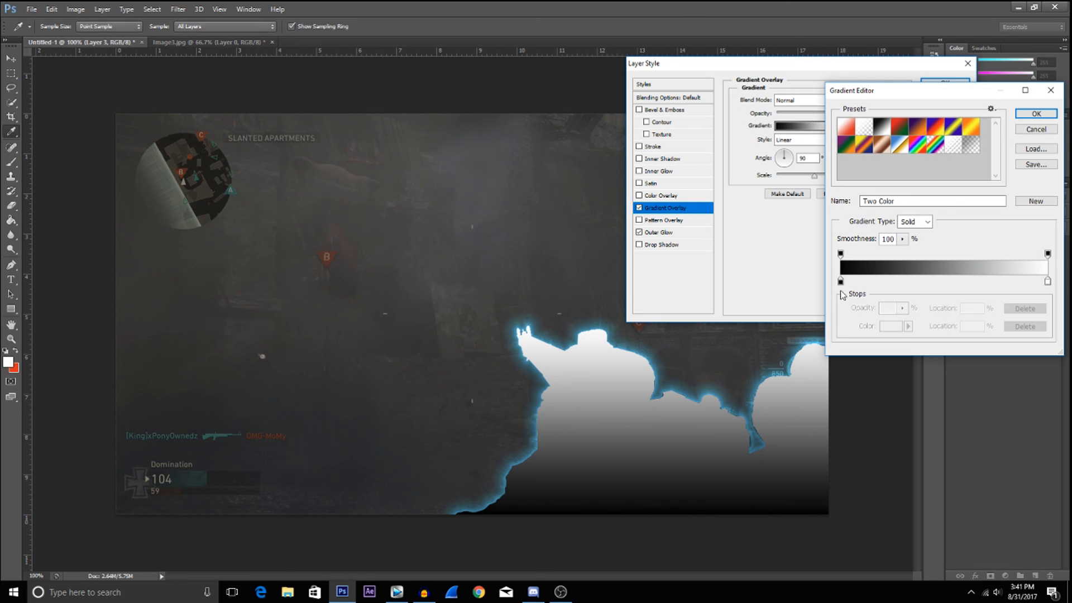
double_click(840, 282)
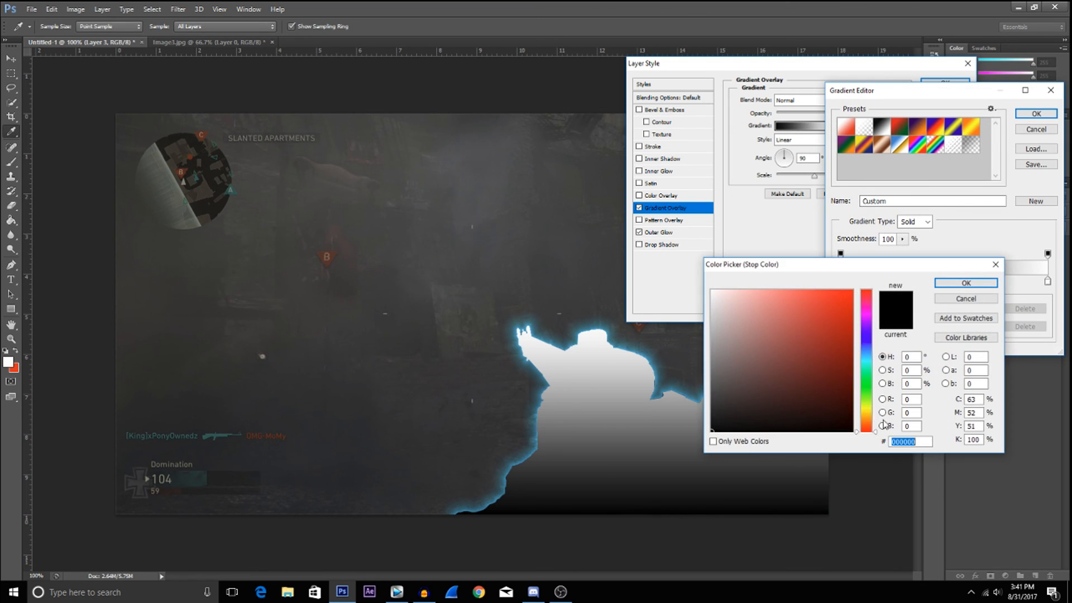
key(ctrl+v)
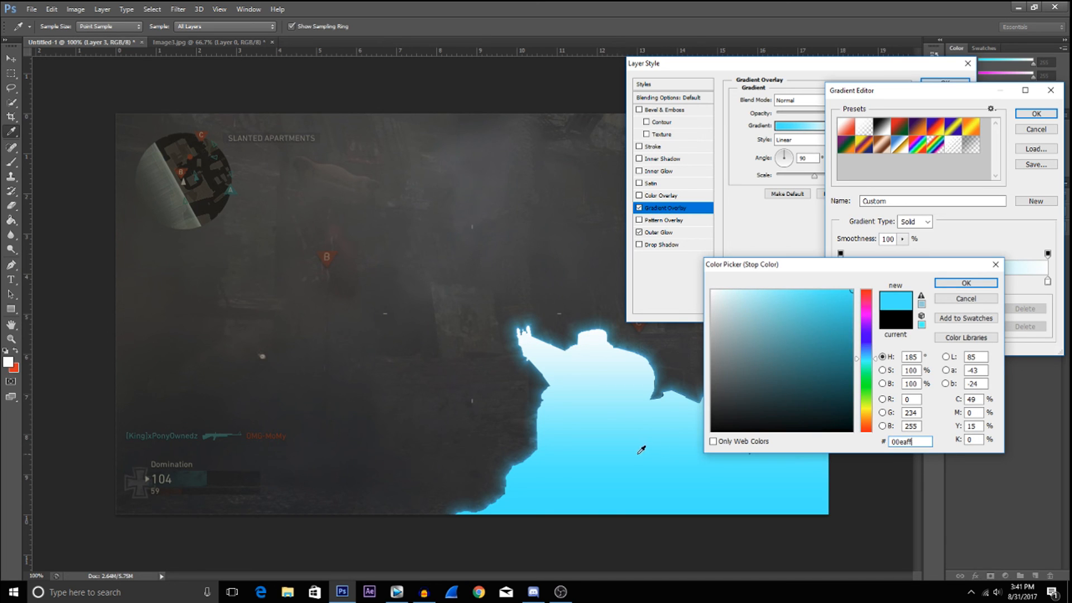
click(952, 286)
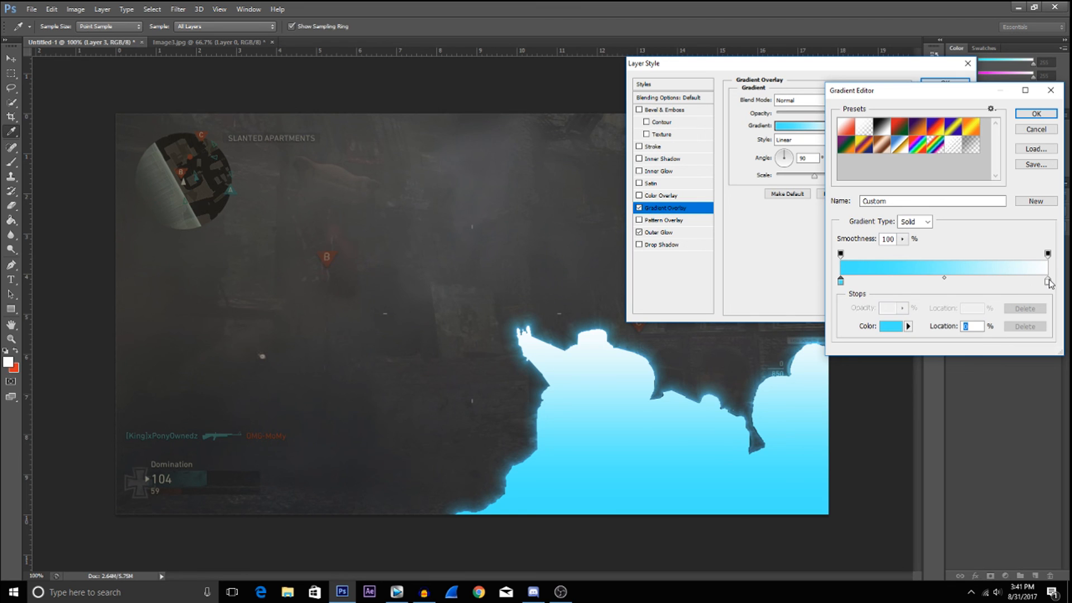
Try black as the gradient's end stop color, then return the stop to white ffffff.
double_click(1048, 282)
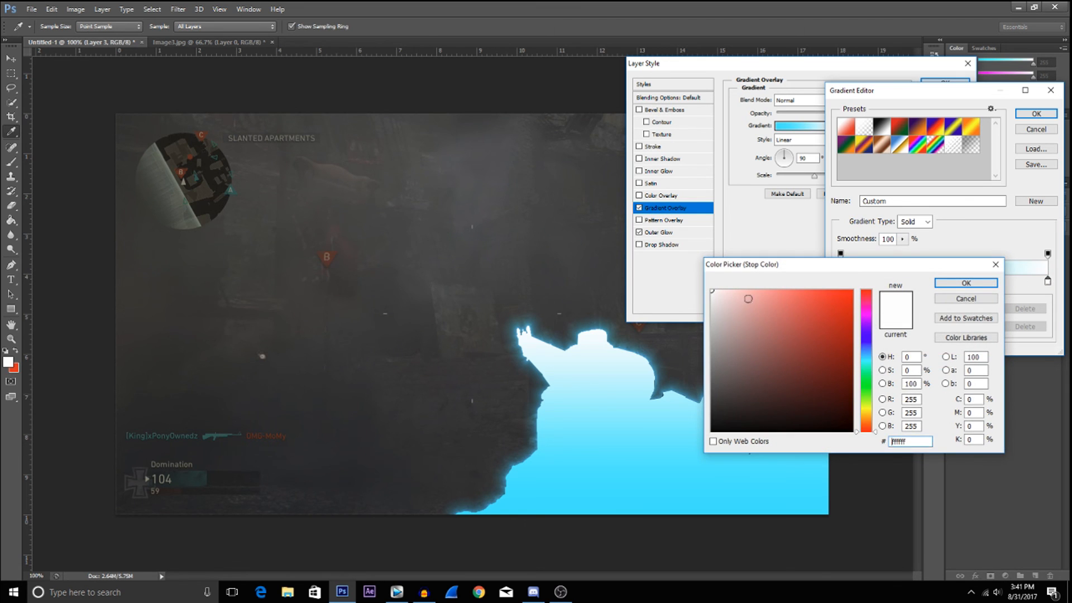
click(966, 283)
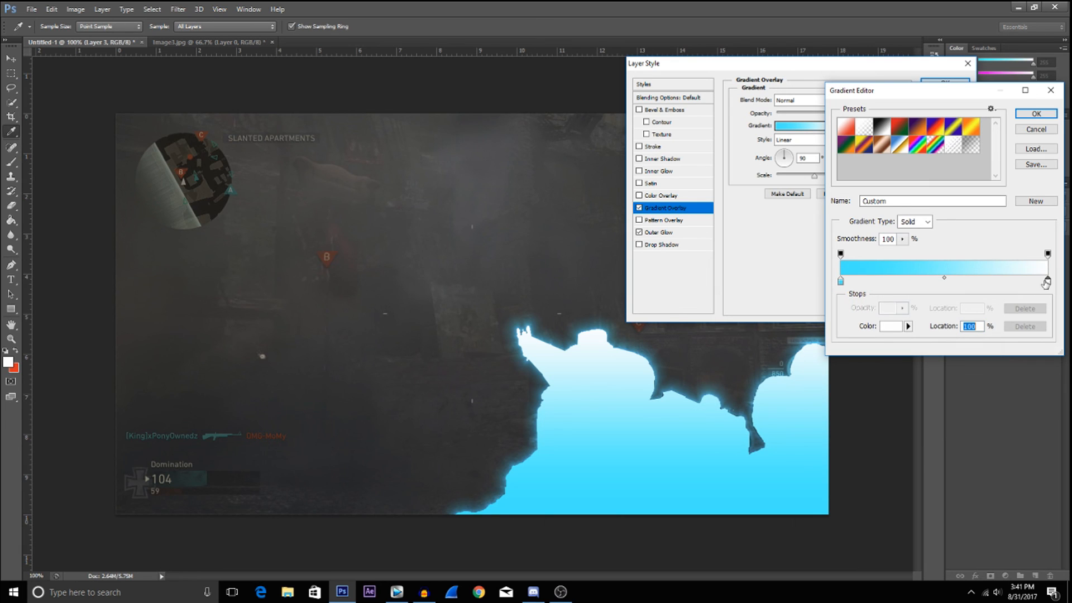
double_click(1047, 282)
drag(720, 304, 869, 450)
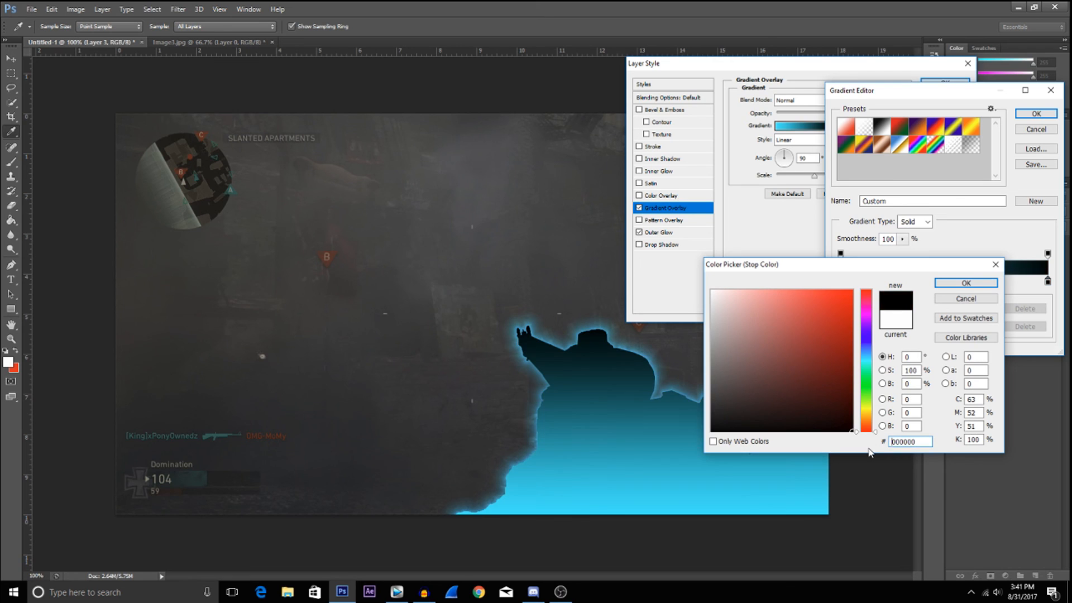
drag(834, 397, 697, 281)
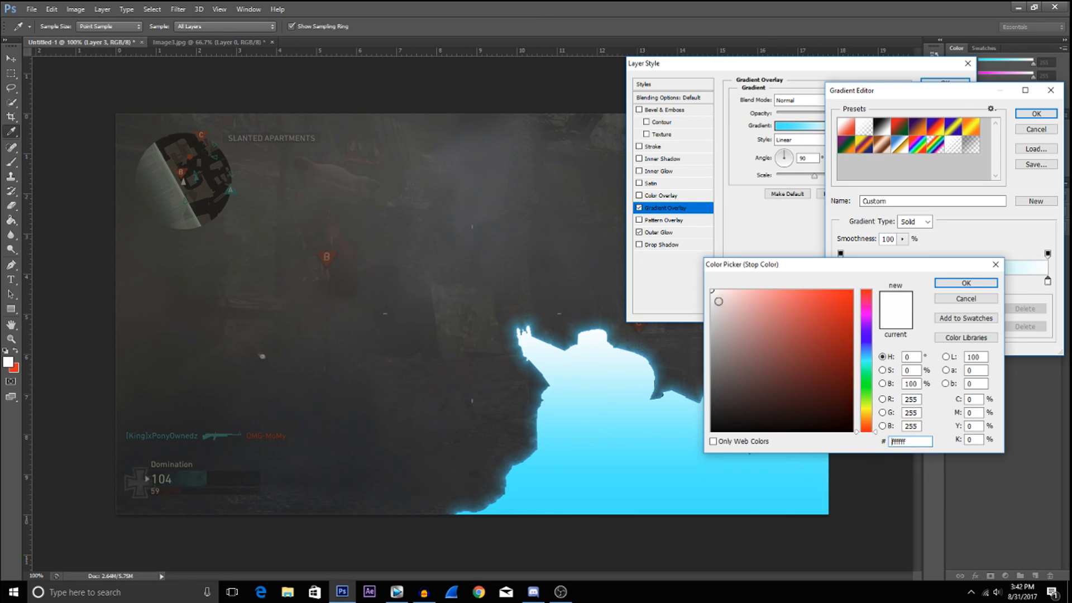
drag(712, 292, 710, 278)
click(957, 283)
Accept the cyan-to-white gradient and set the gradient overlay's blend mode to Color.
click(1036, 114)
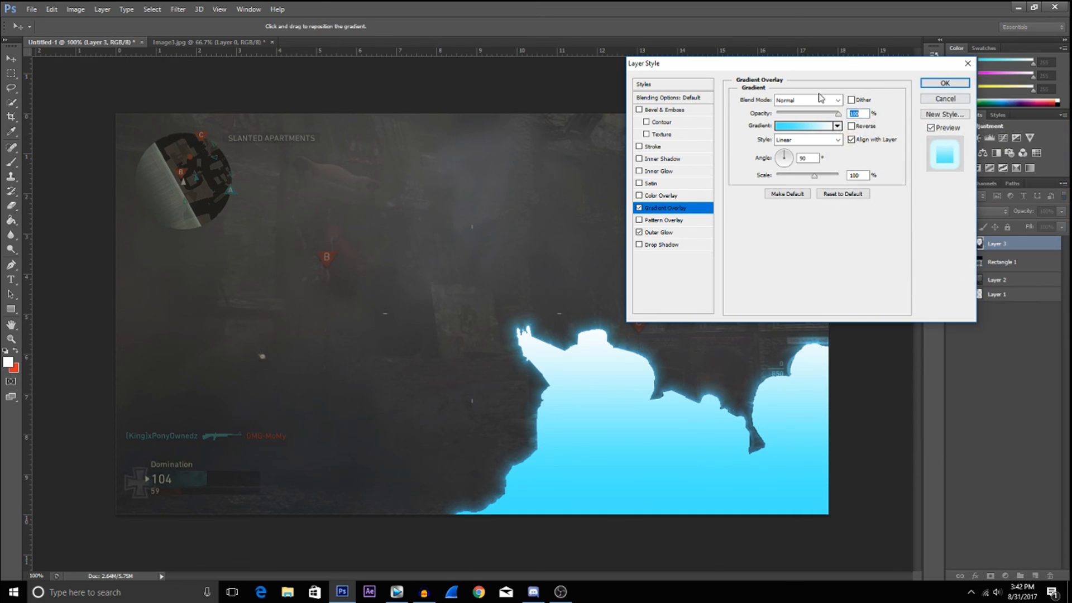
click(809, 101)
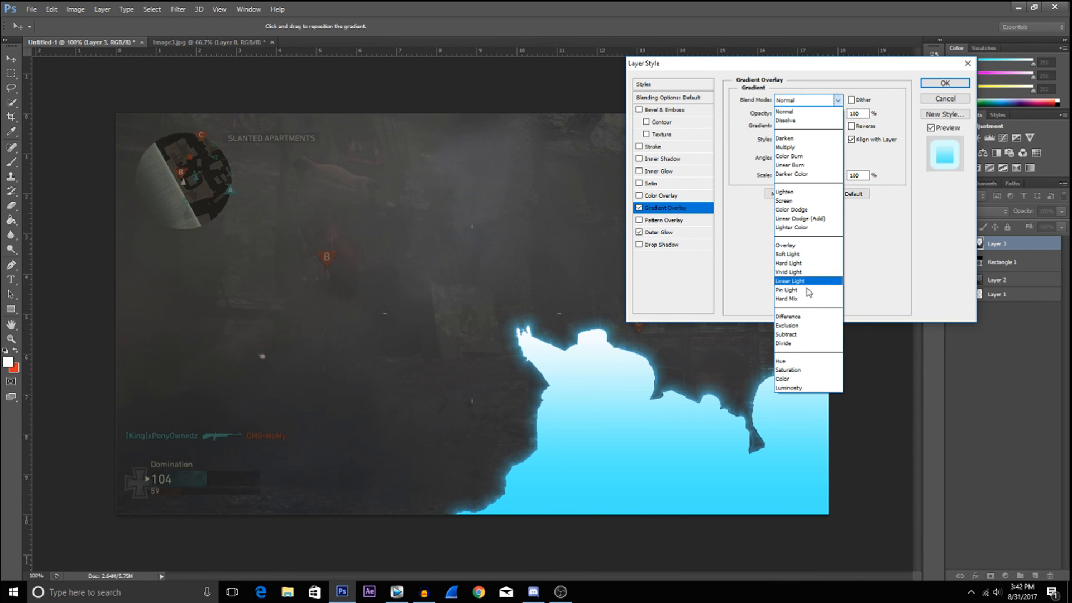
click(787, 378)
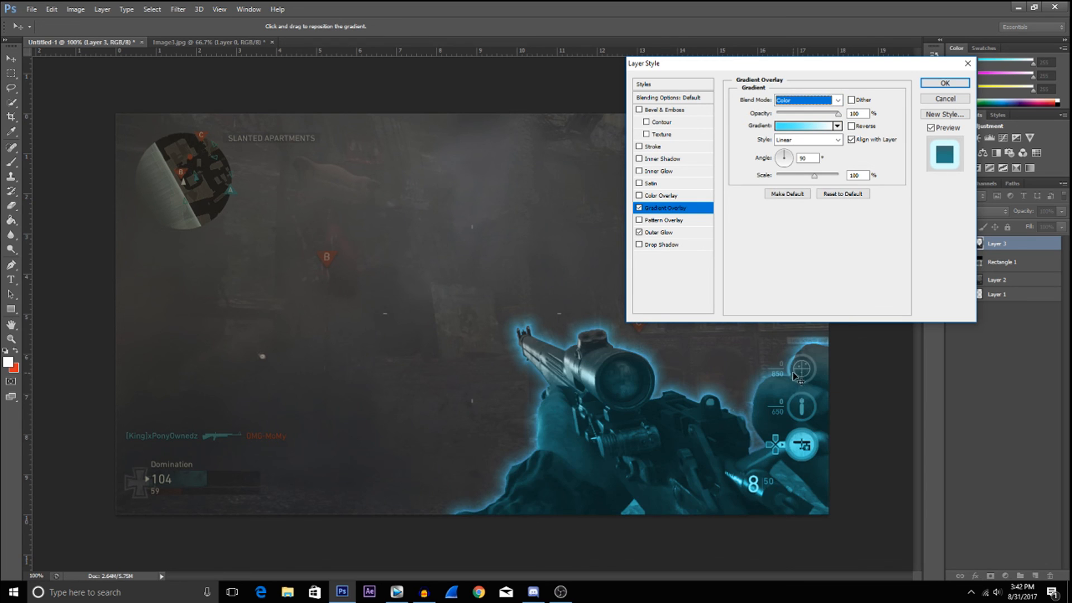
Reduce the gradient overlay's opacity to about a quarter and add an inner glow with the Precise technique in the copied color 00eaff.
drag(838, 116, 791, 118)
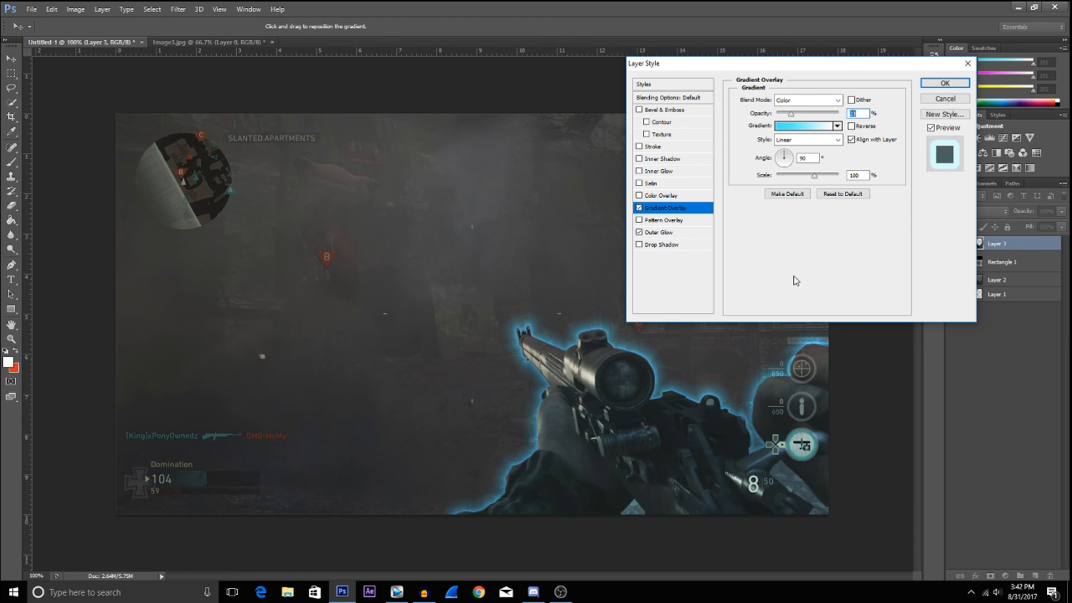
click(665, 174)
click(792, 170)
click(793, 191)
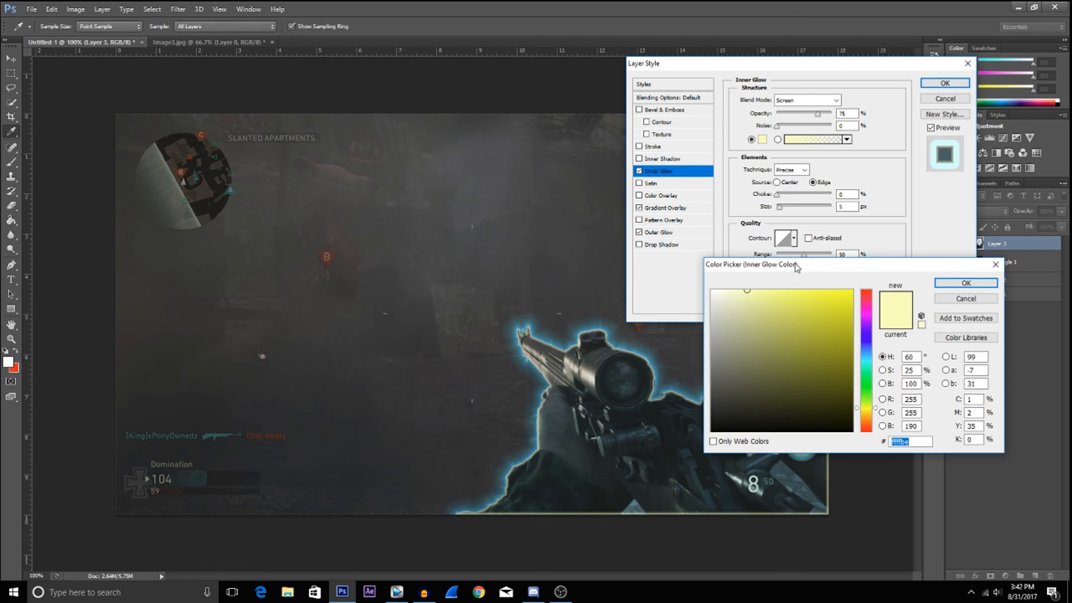
key(ctrl+v)
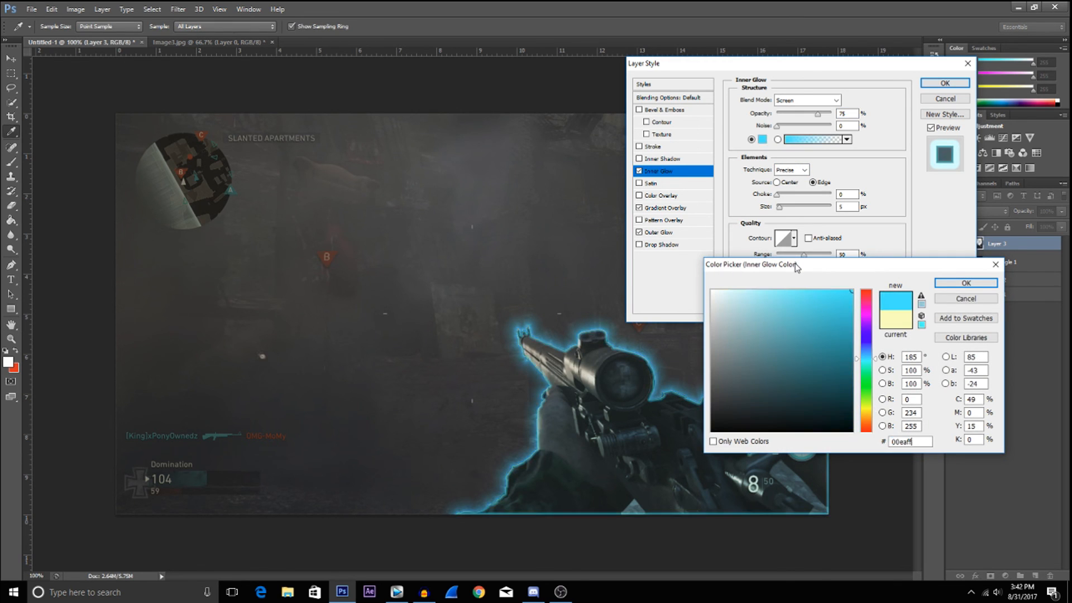
click(966, 283)
Set the inner glow's size to 9 px, keep its Screen blend mode, and accept Layer 3's style.
click(780, 207)
drag(779, 206, 782, 208)
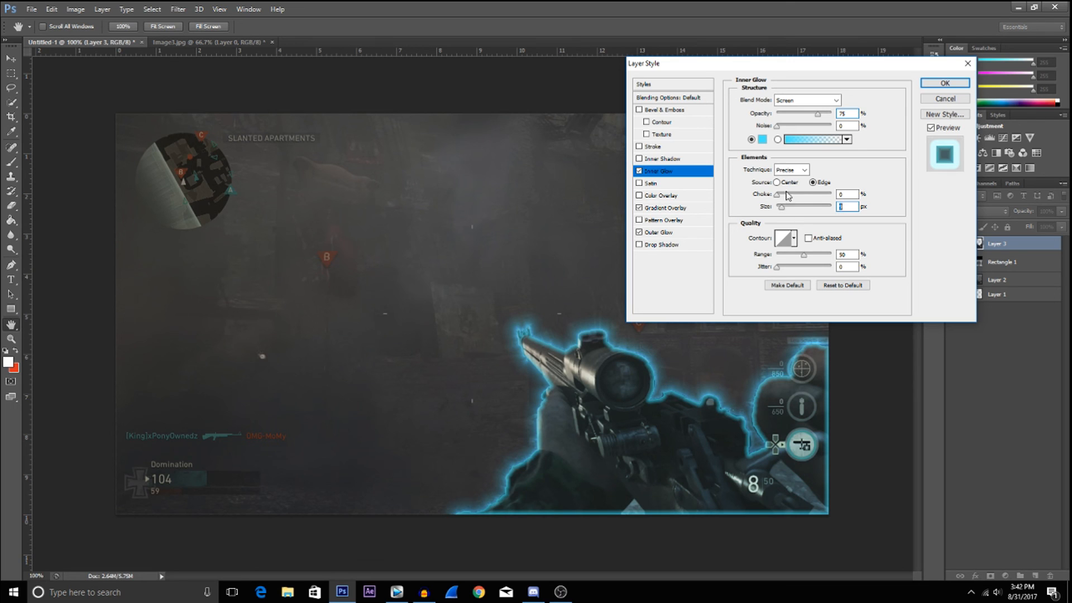
click(809, 101)
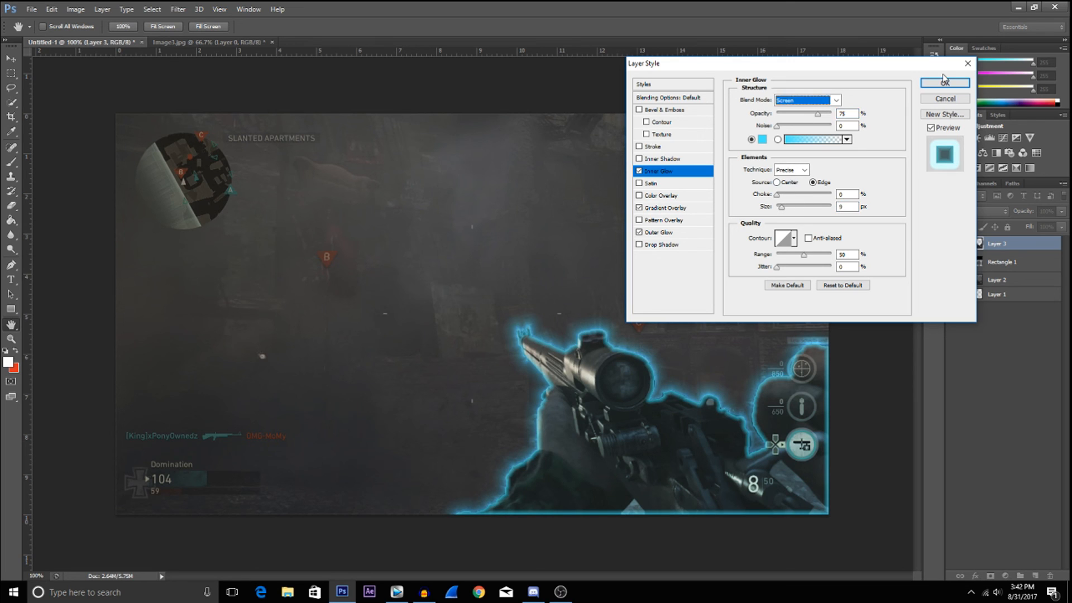
click(944, 82)
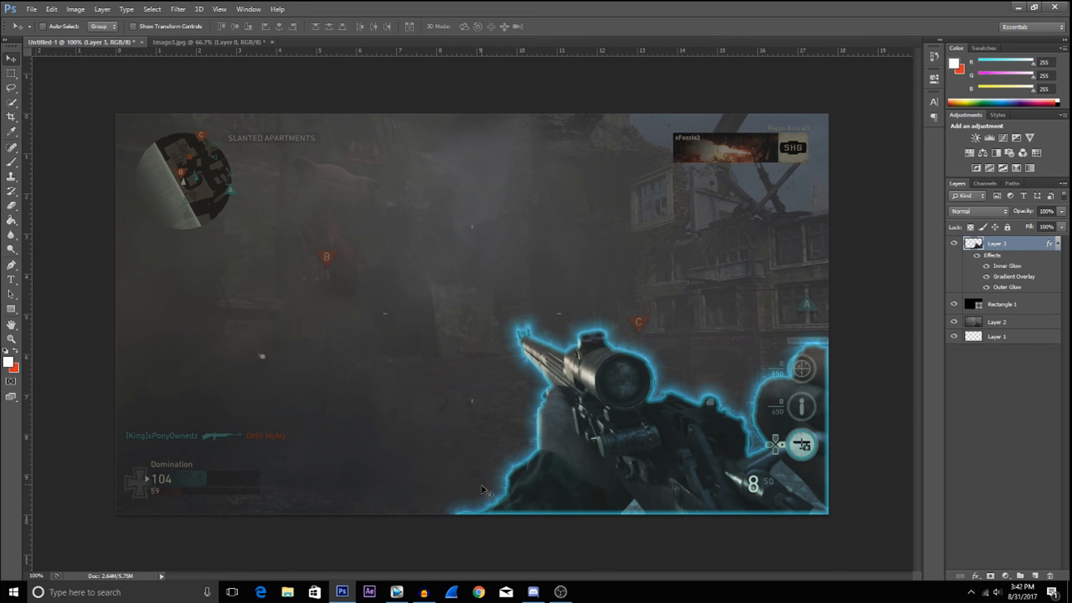
Duplicate Layer 3 within the same document as Layer 3 copy.
right_click(1006, 247)
click(1027, 249)
right_click(1004, 247)
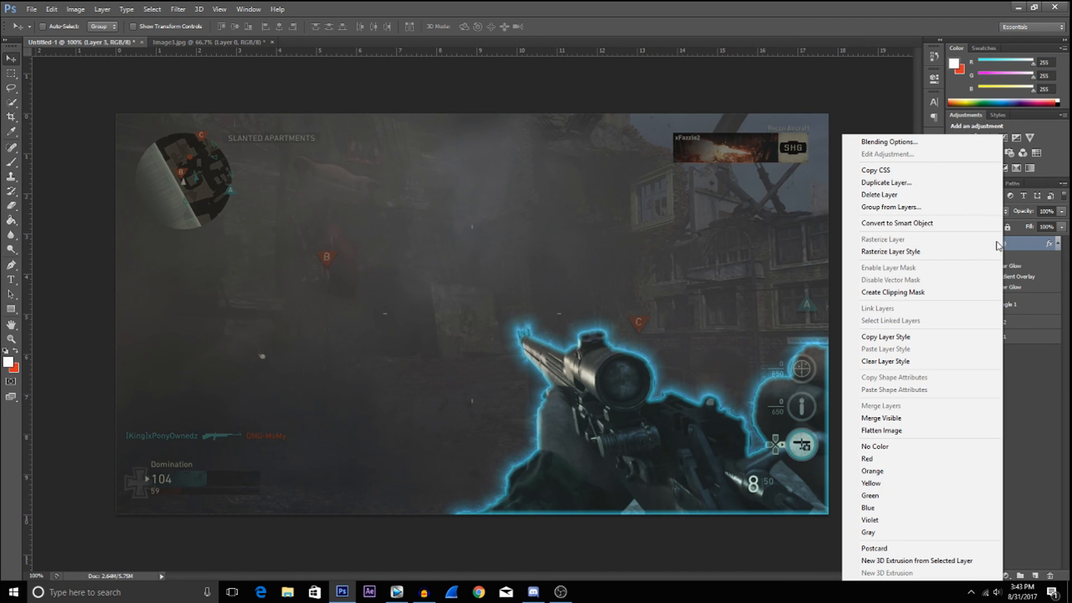
click(916, 183)
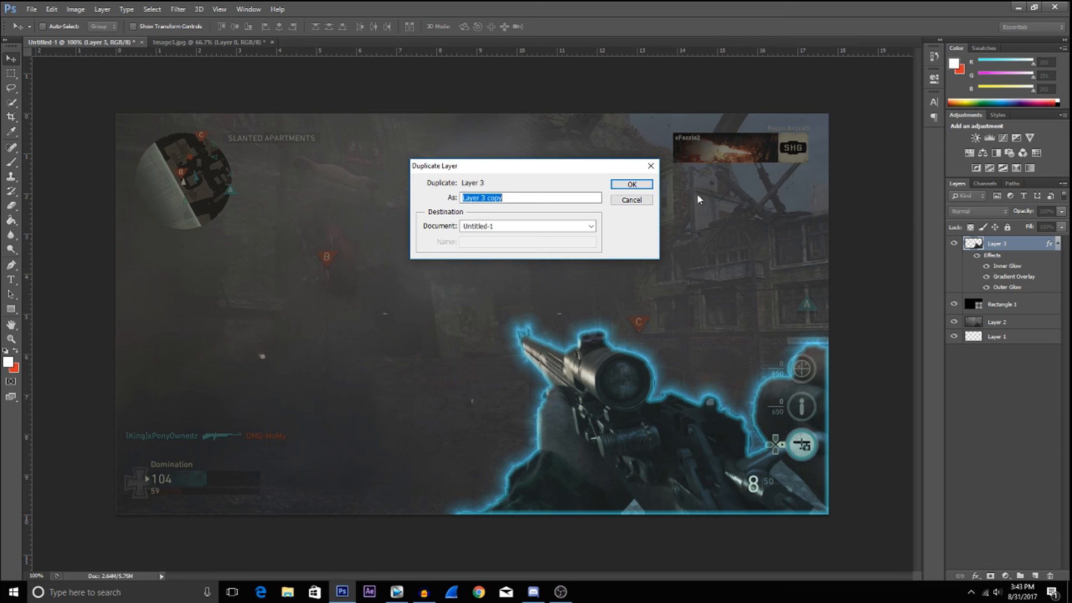
click(633, 185)
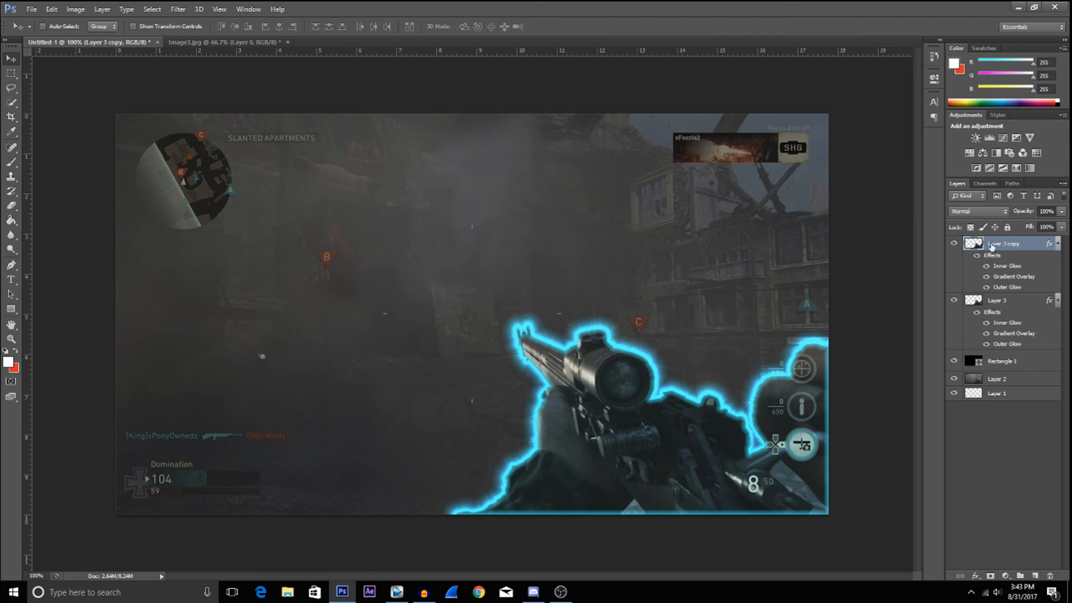
Turn off Layer 3 copy's gradient overlay, set its fill opacity to 0%, and compare the image with the copy hidden and shown.
right_click(1012, 246)
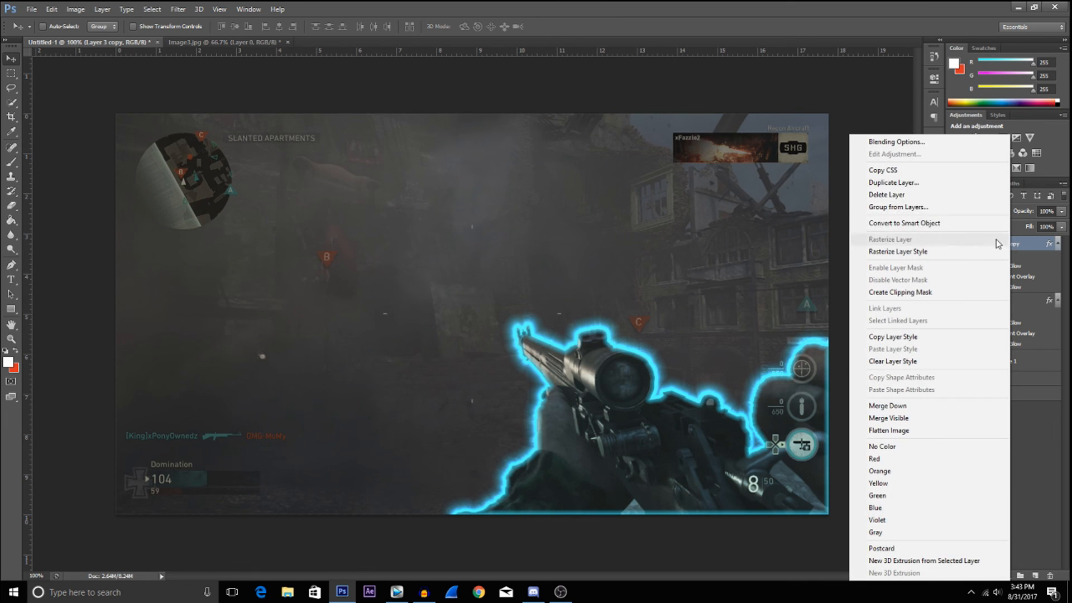
click(982, 142)
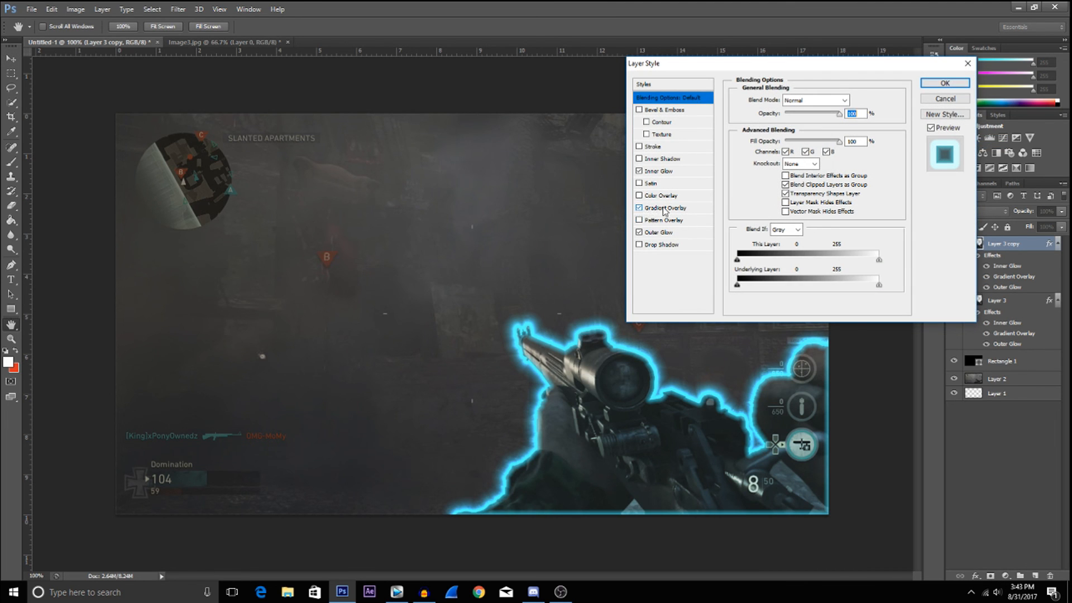
click(639, 207)
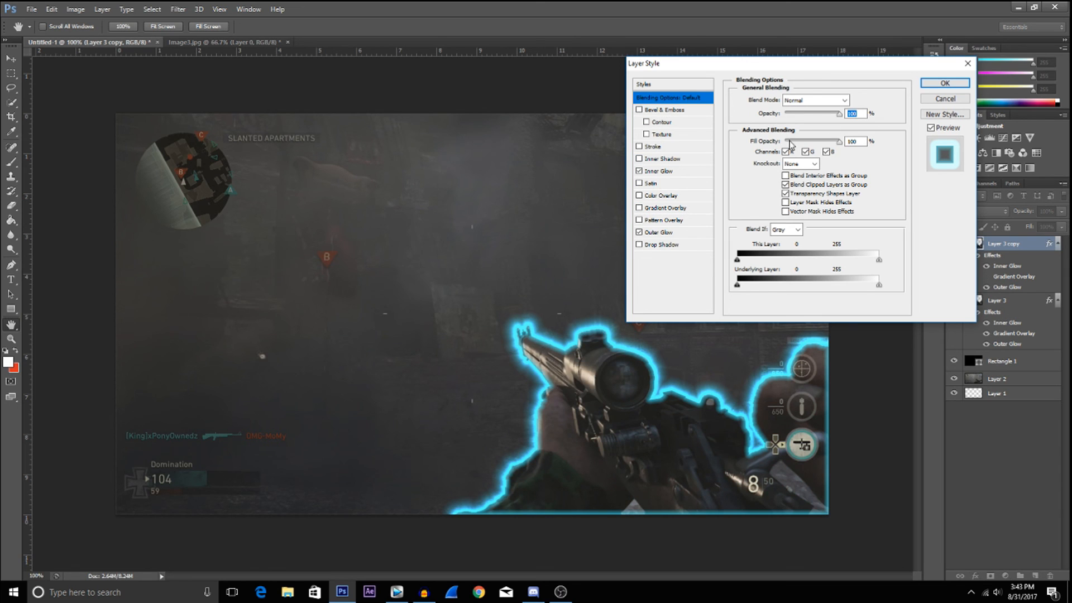
drag(841, 143, 765, 146)
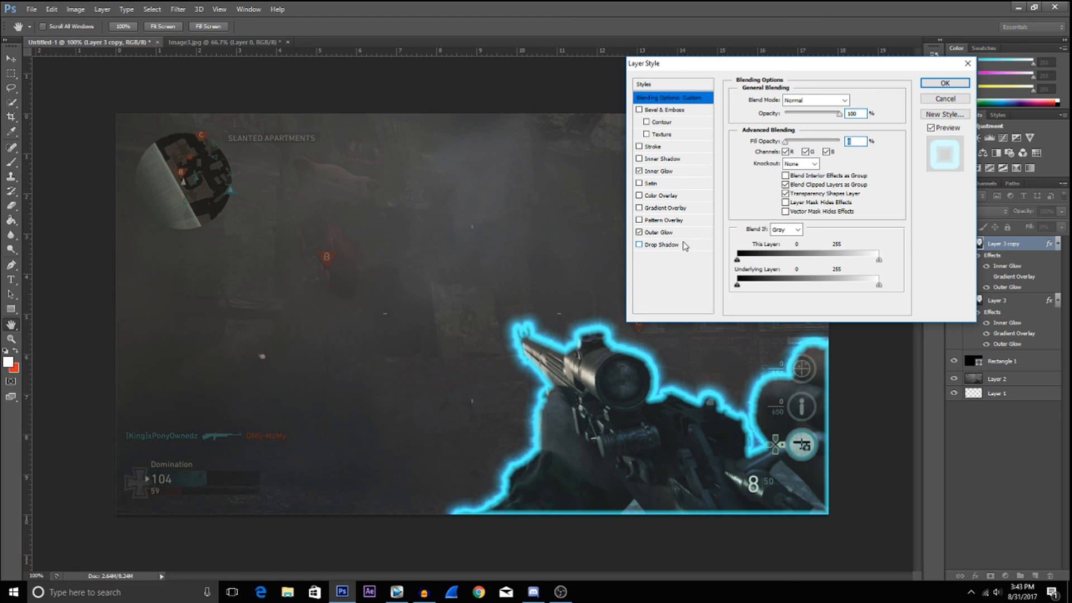
click(941, 84)
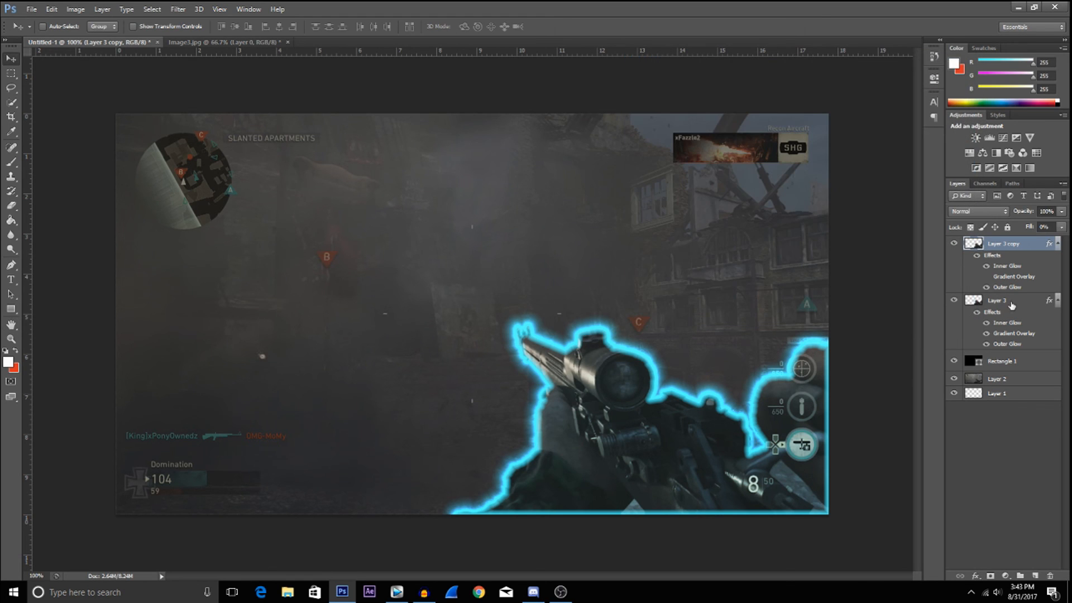
click(954, 243)
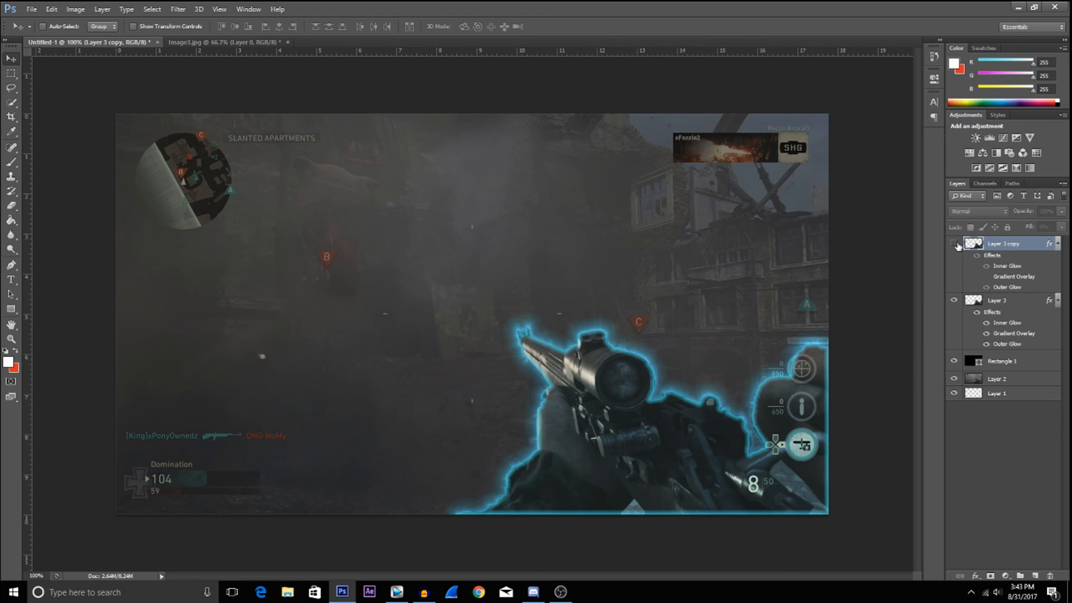
click(955, 244)
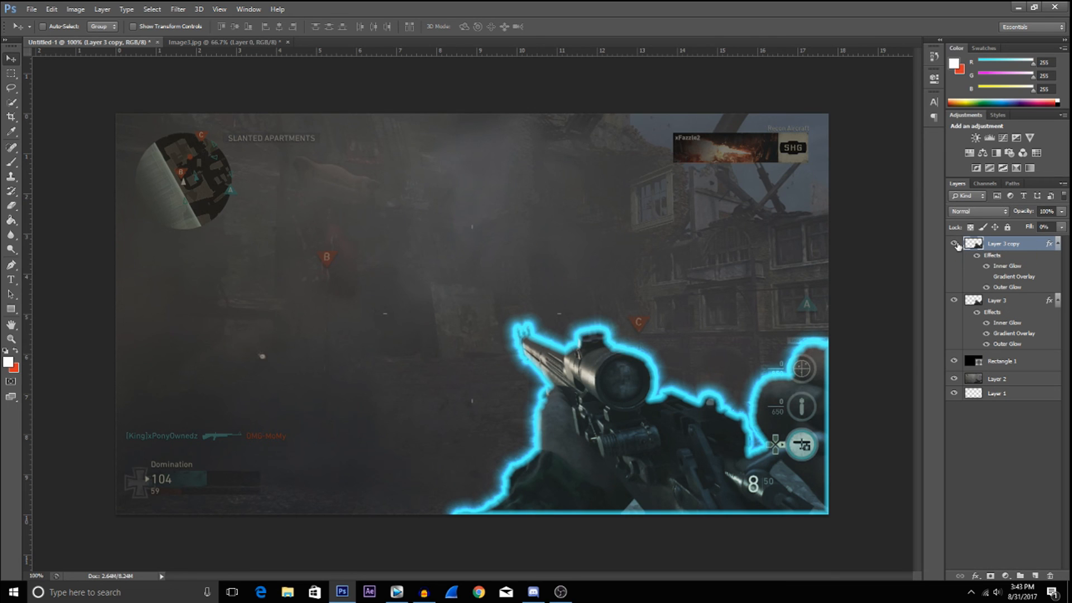
Lower Layer 3's outer glow opacity to about 48% and compare the glow with Layer 3 copy hidden and shown.
right_click(999, 305)
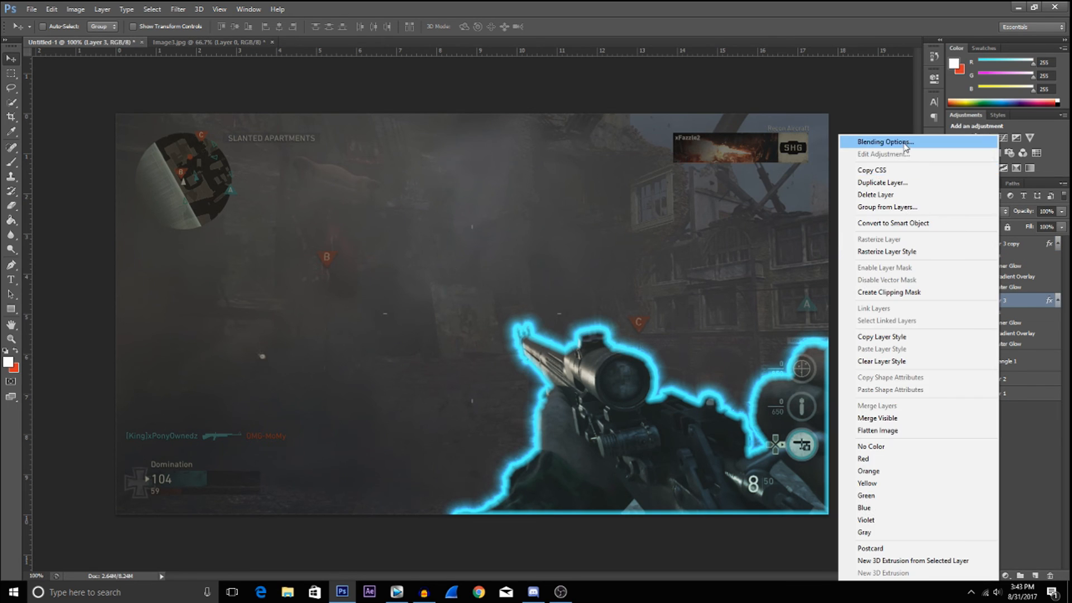
click(894, 141)
click(664, 233)
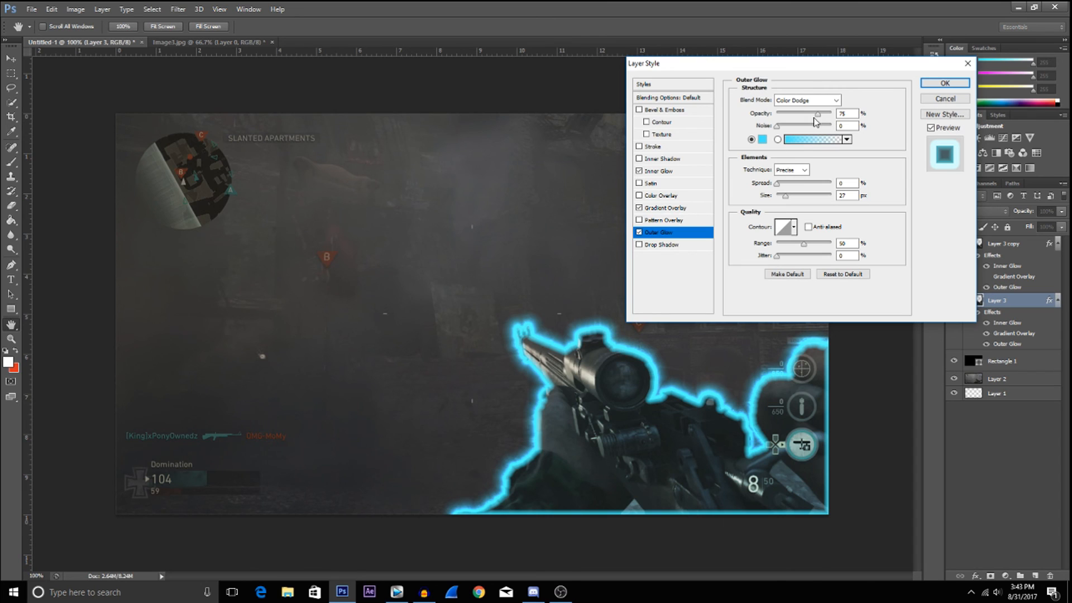
drag(819, 117, 804, 120)
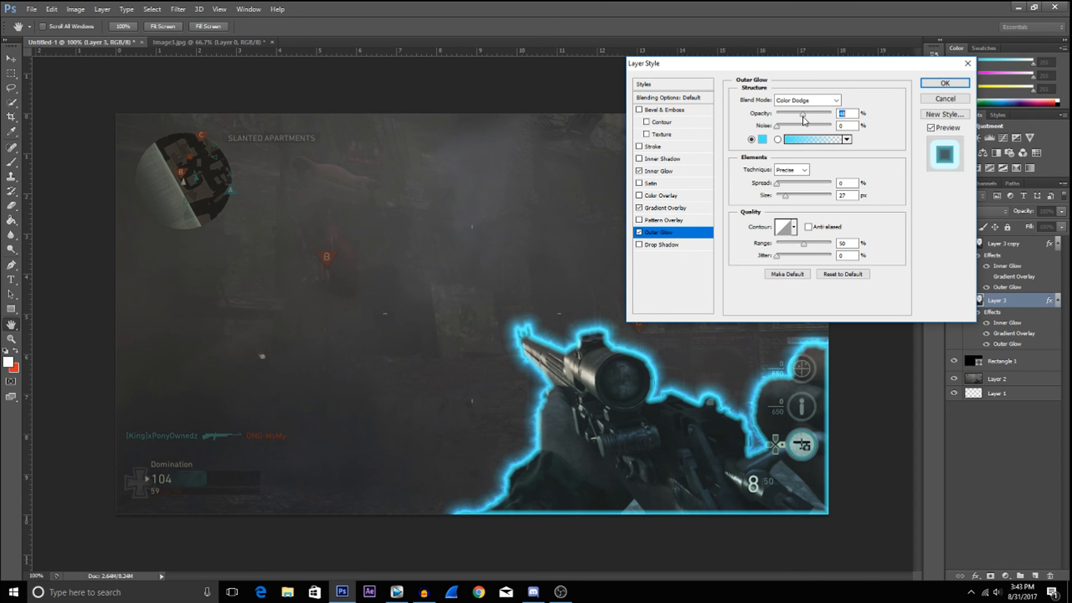
click(945, 83)
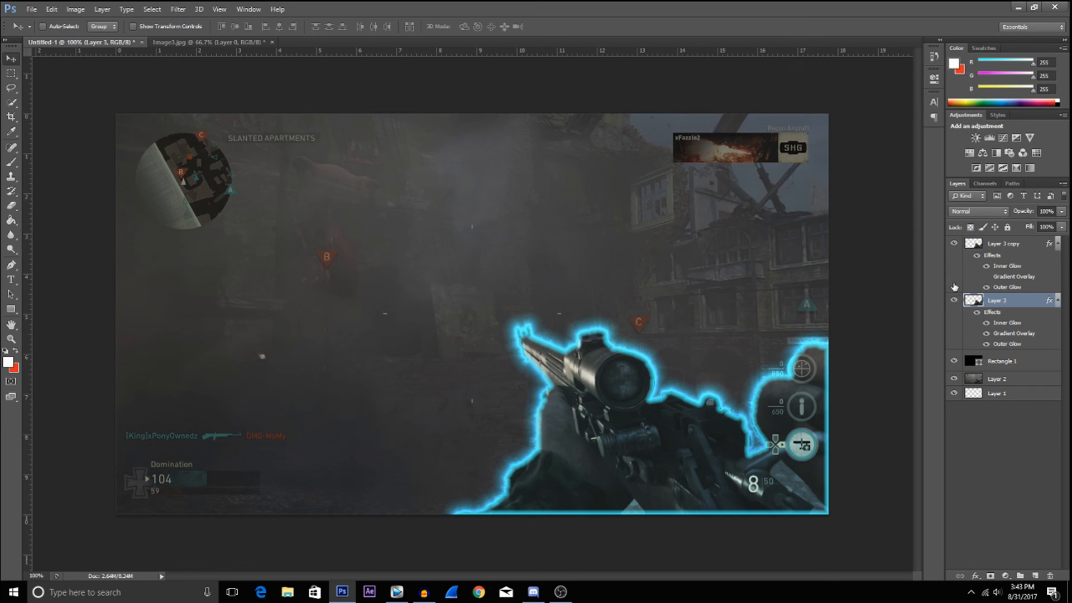
click(954, 244)
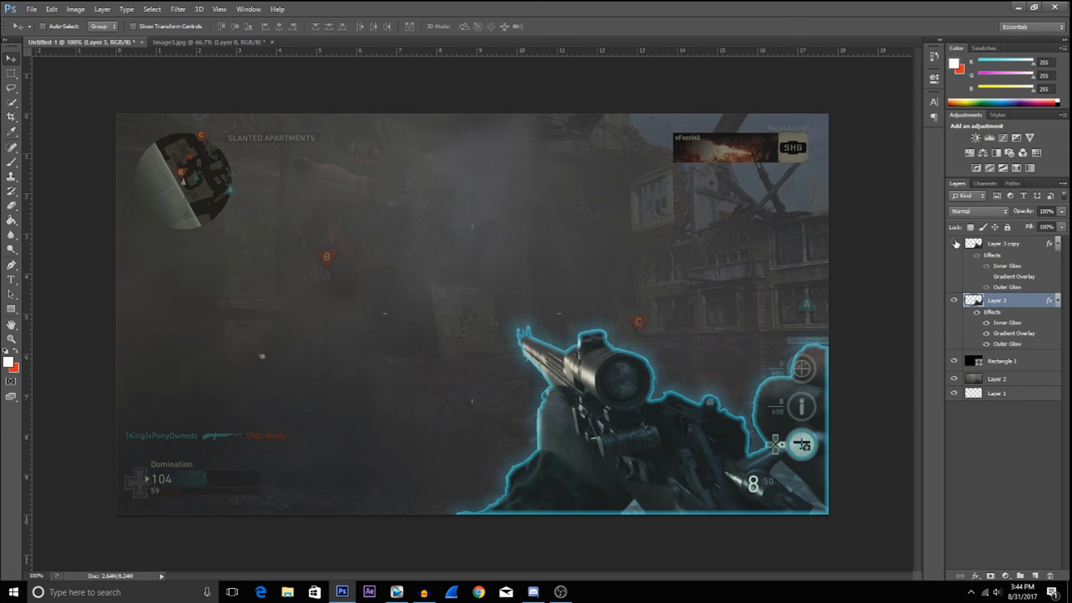
click(955, 243)
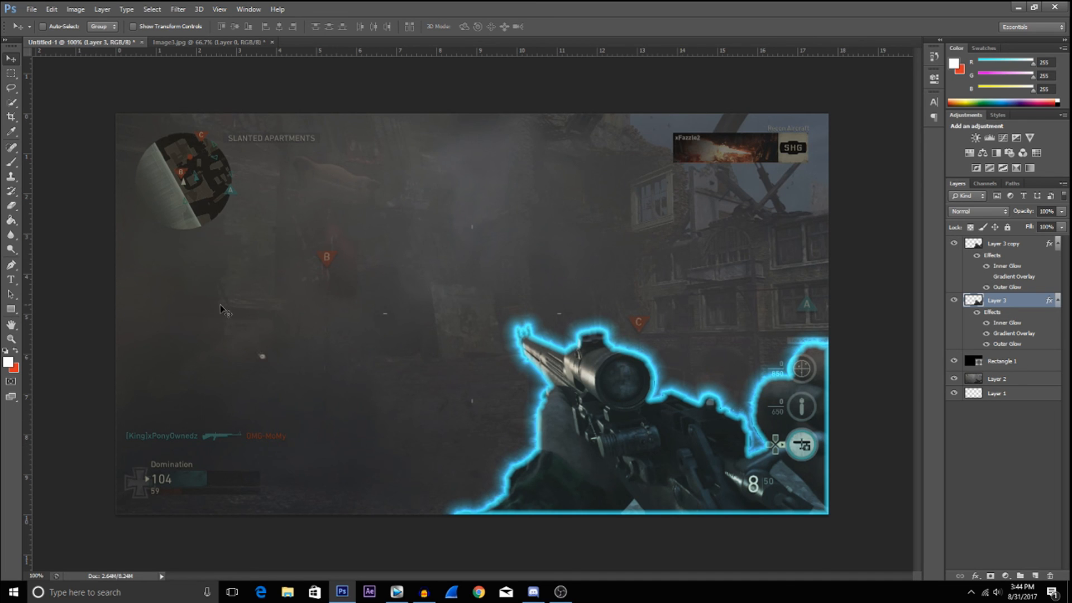
Create a new layer above Layer 3 copy and choose the Long Shot font for the Type tool.
click(12, 282)
click(999, 246)
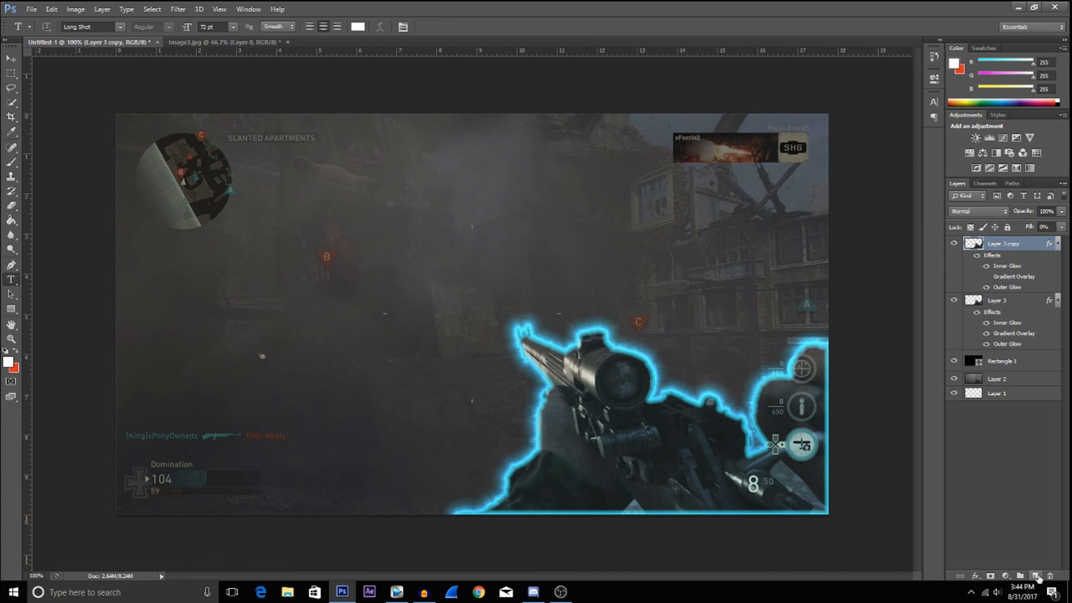
click(1036, 576)
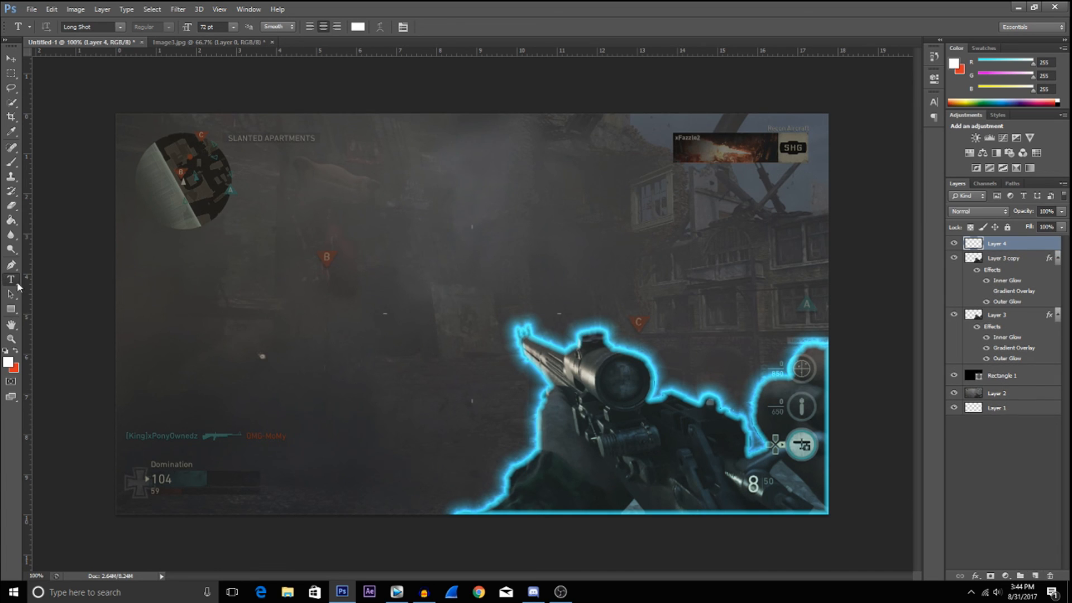
click(120, 27)
scroll(111, 140, up, 4)
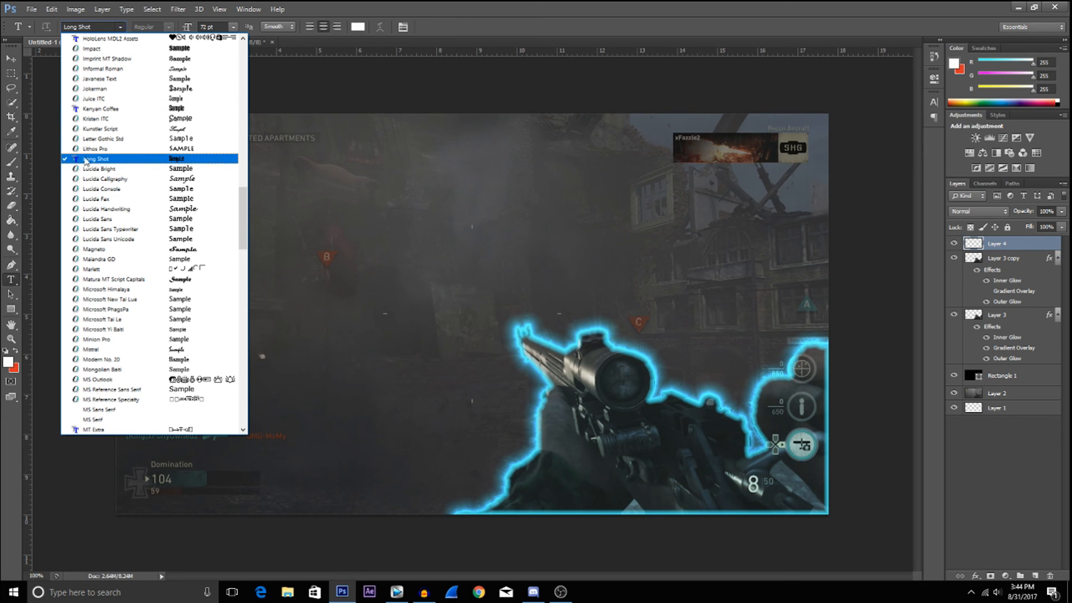
click(165, 162)
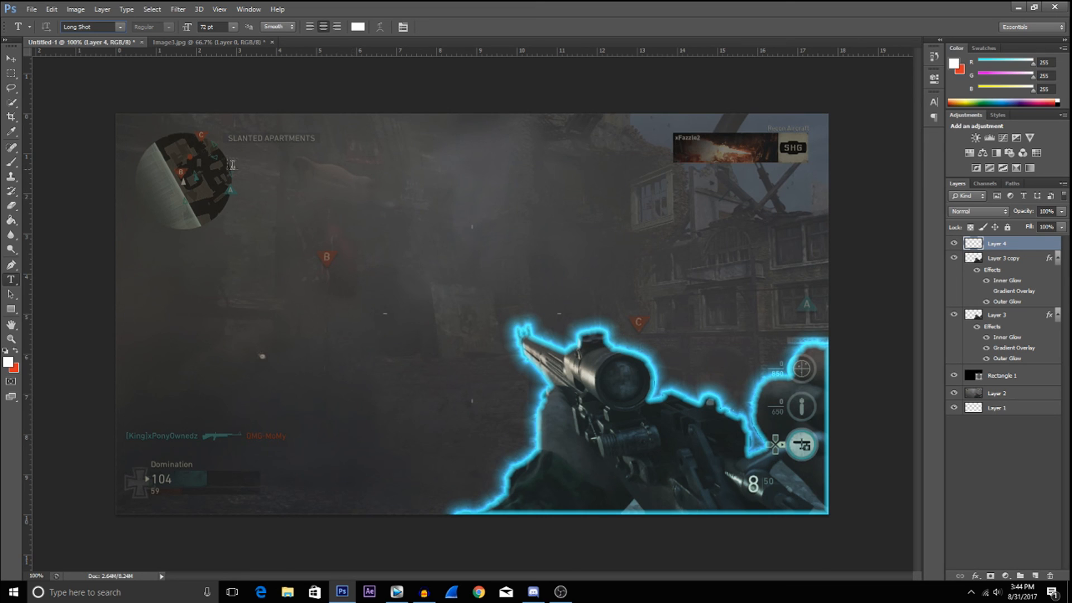
Add the white 72 pt text THE in the upper-left area of the image, just right of the minimap.
click(319, 181)
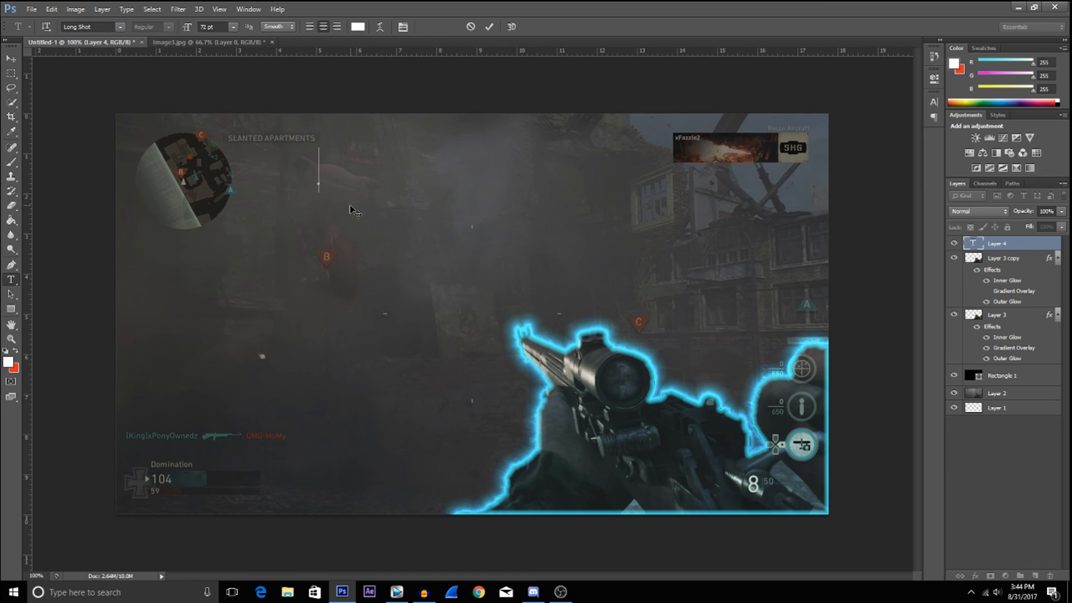
text(THE)
click(489, 27)
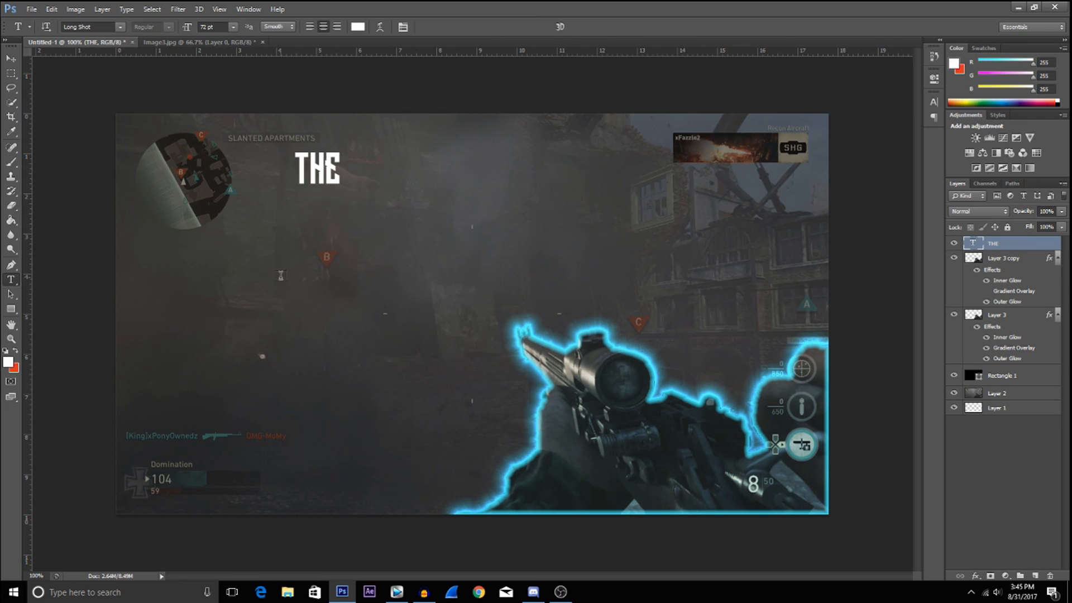
Add the text MONTAGE as a separate layer and move it directly beneath THE, centered under it.
click(274, 258)
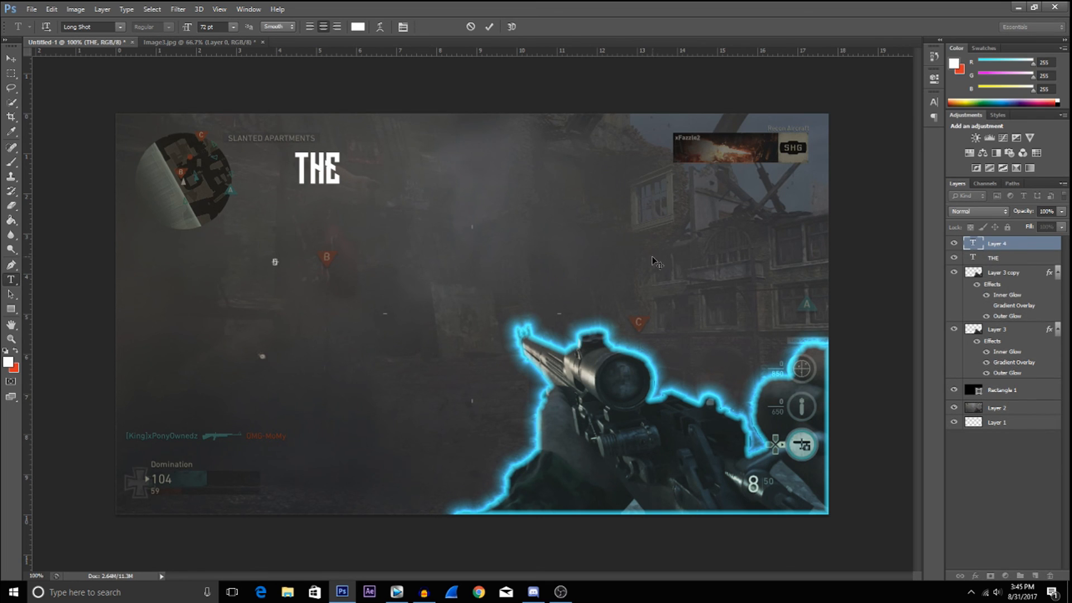
click(471, 26)
click(297, 253)
text(MONTAGE)
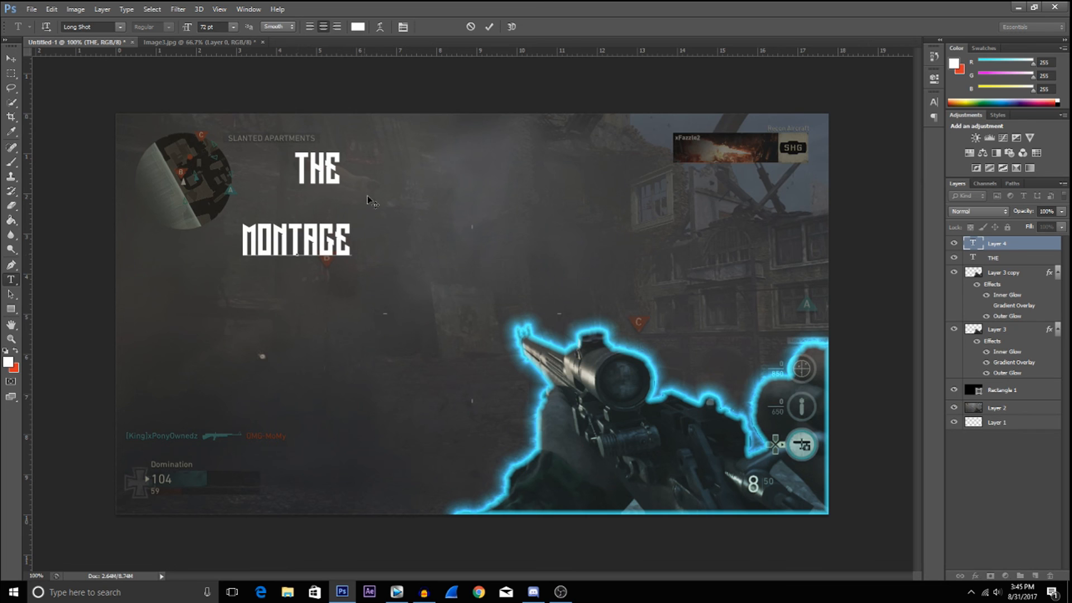
click(489, 27)
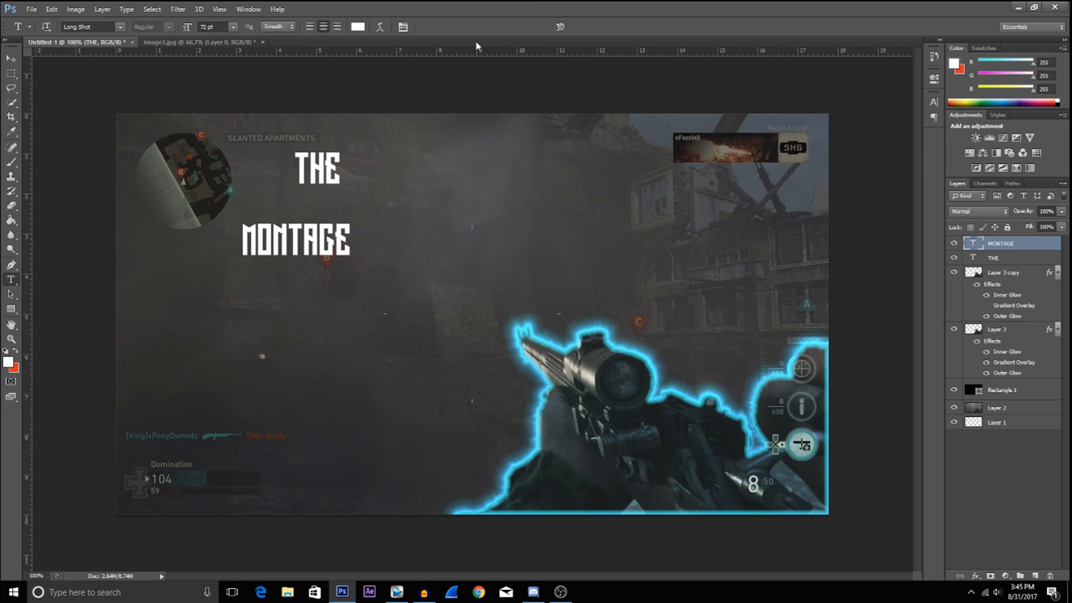
click(11, 58)
drag(299, 240, 339, 205)
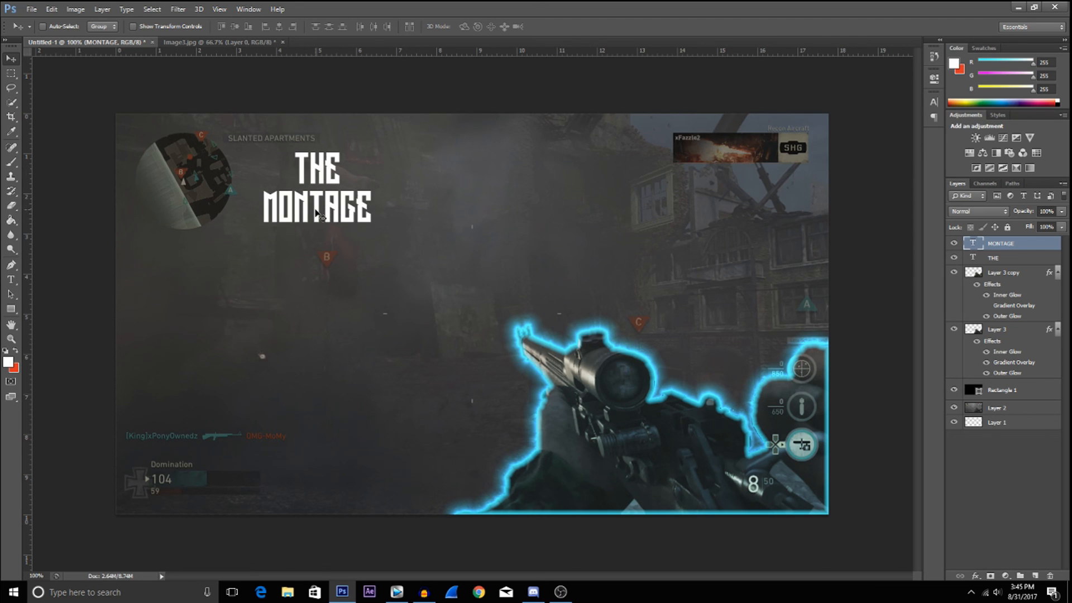
Add an outer glow to the MONTAGE text layer with the Precise technique and colour 00eaff.
right_click(1008, 248)
click(1008, 248)
right_click(1011, 244)
click(888, 138)
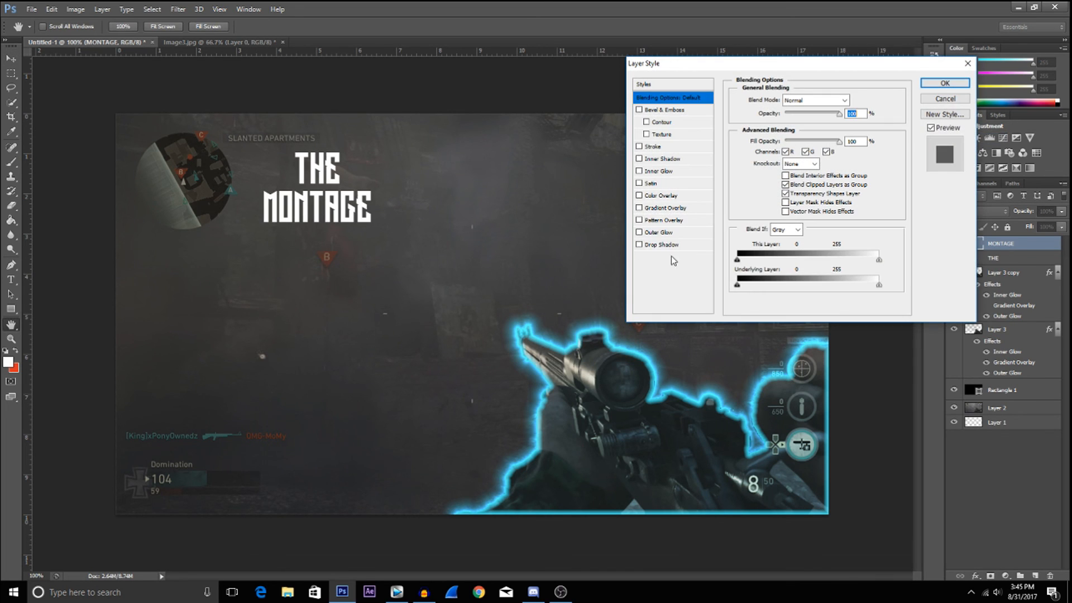
click(671, 235)
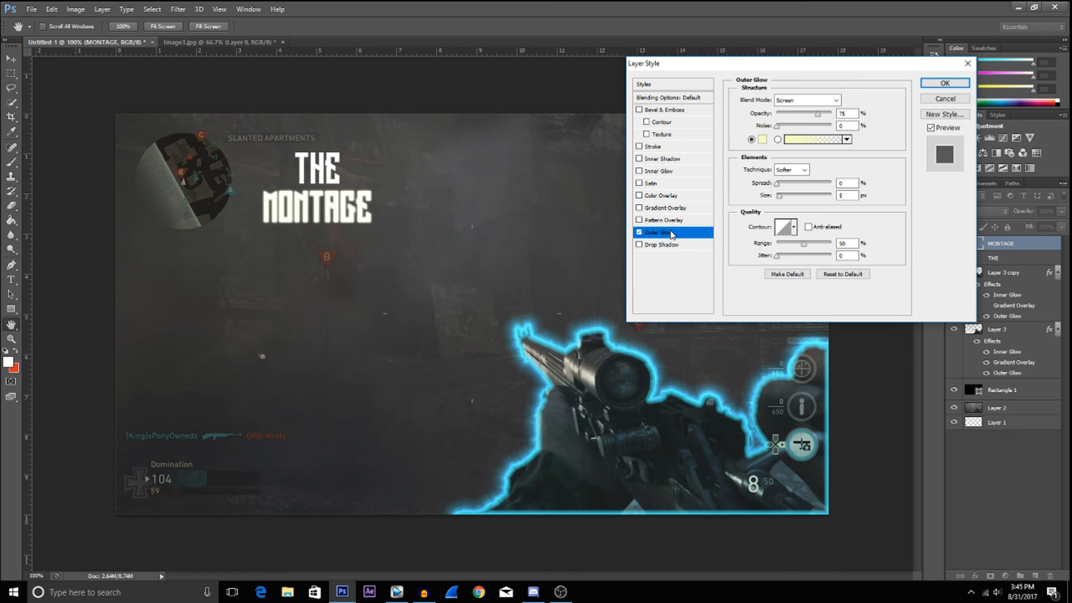
click(792, 171)
click(785, 190)
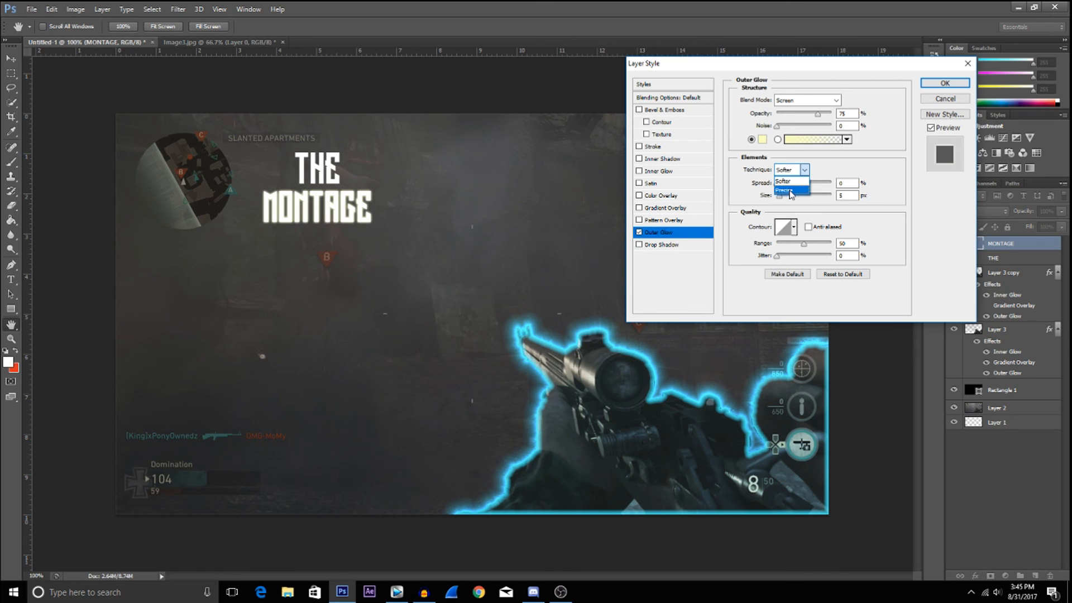
click(763, 140)
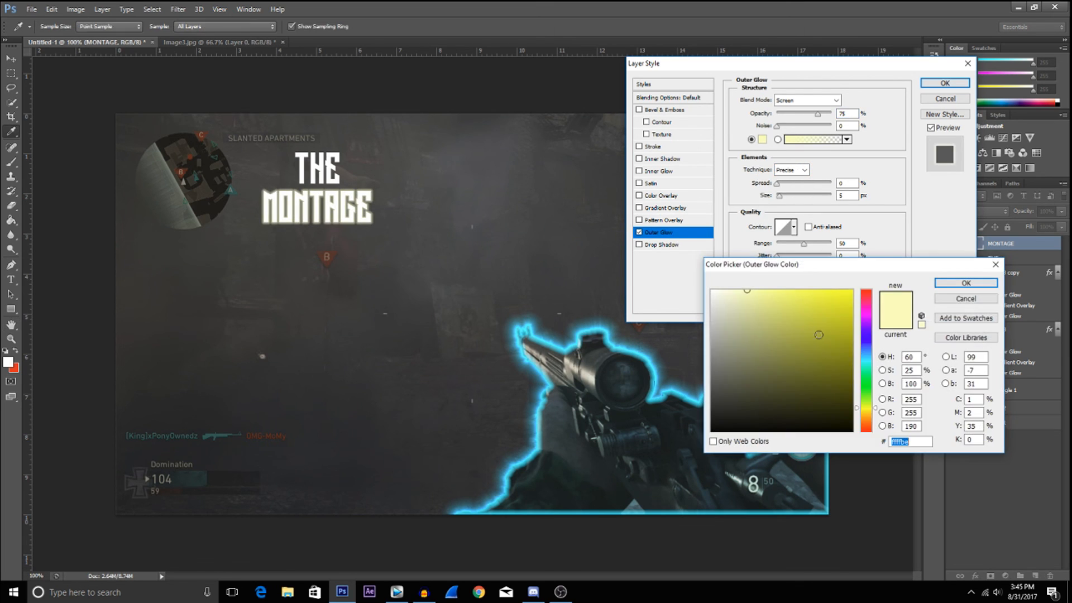
text(00eaff)
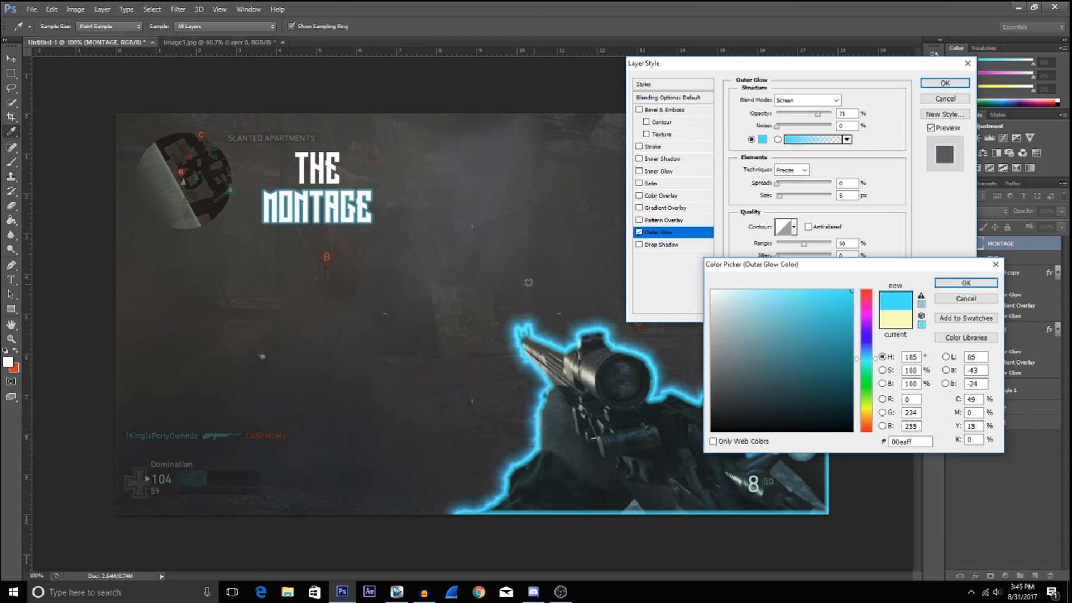
click(965, 283)
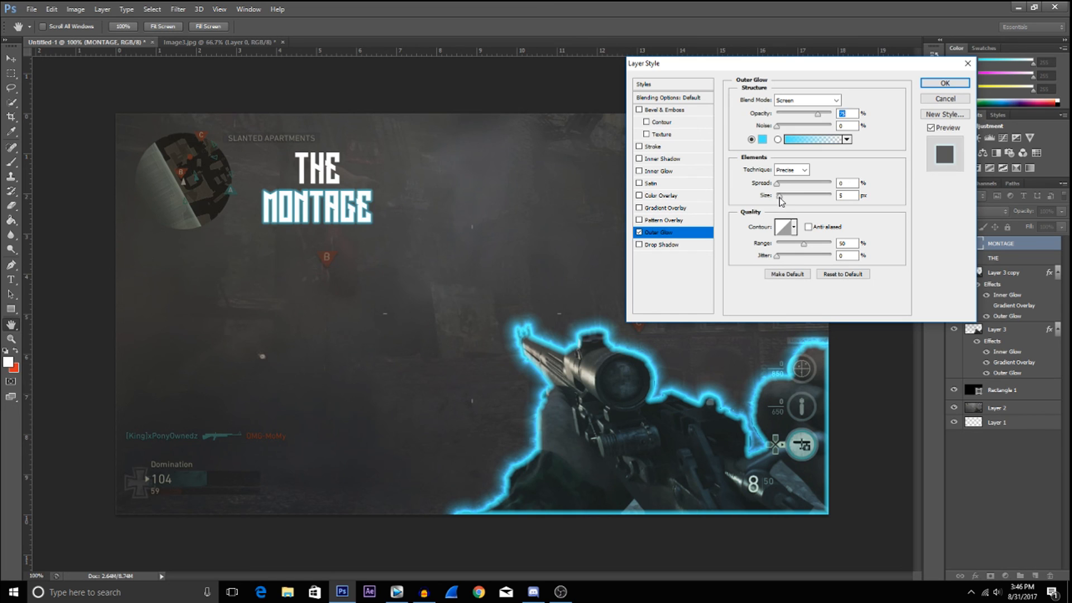
Set the MONTAGE outer glow's blend mode to Color Dodge and its size to 16 px.
drag(779, 197, 782, 198)
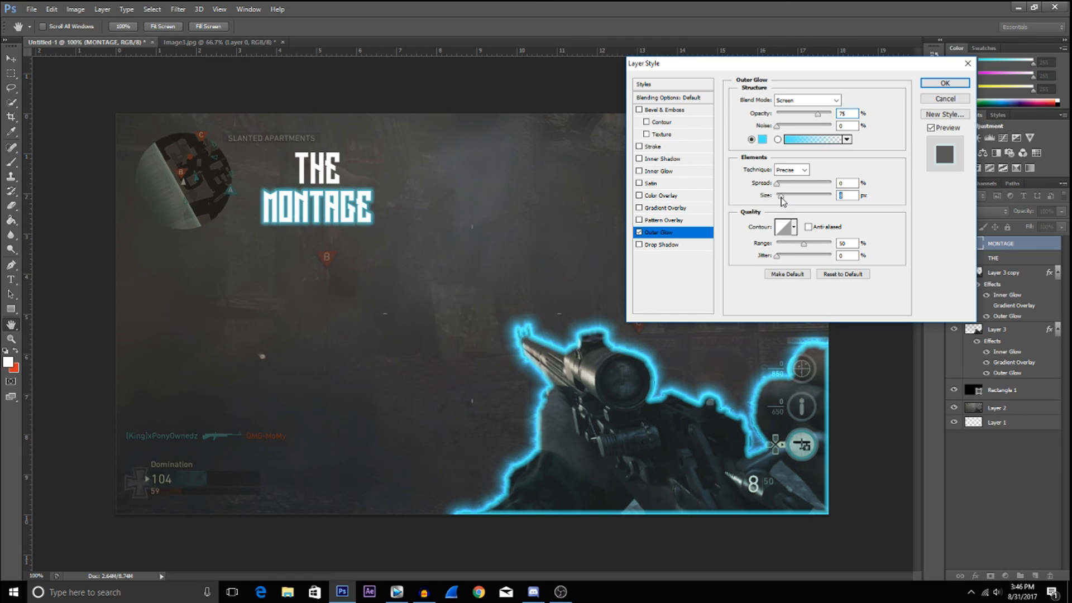
click(815, 101)
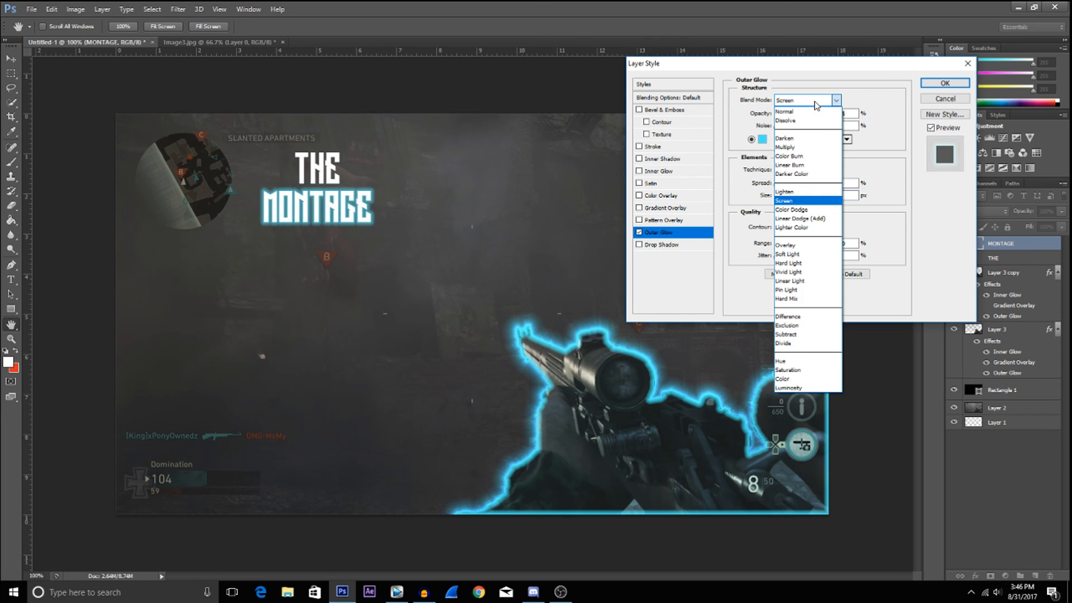
click(805, 209)
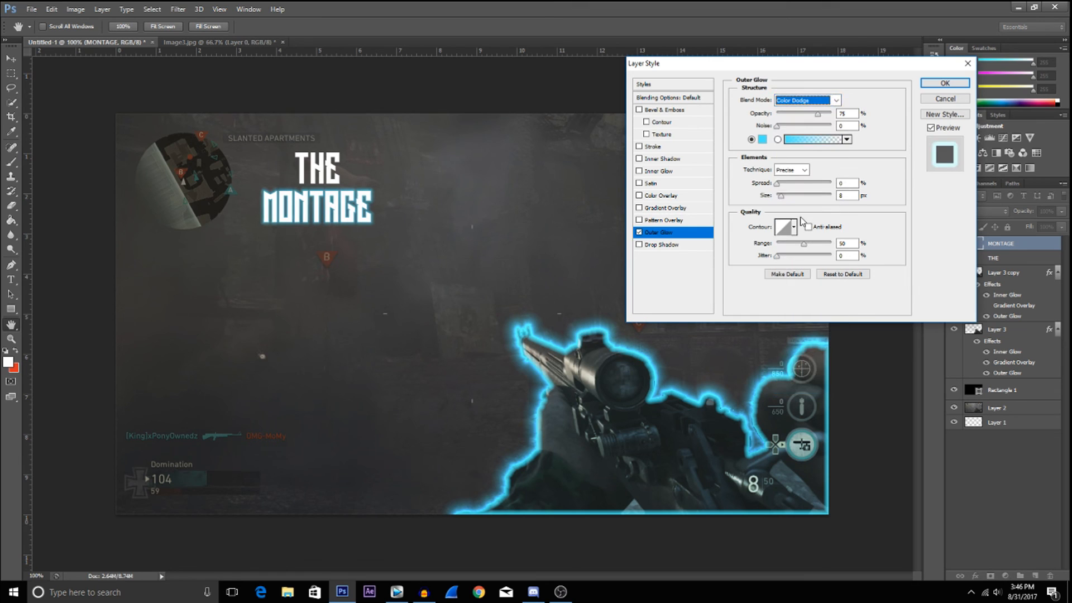
drag(782, 201, 785, 202)
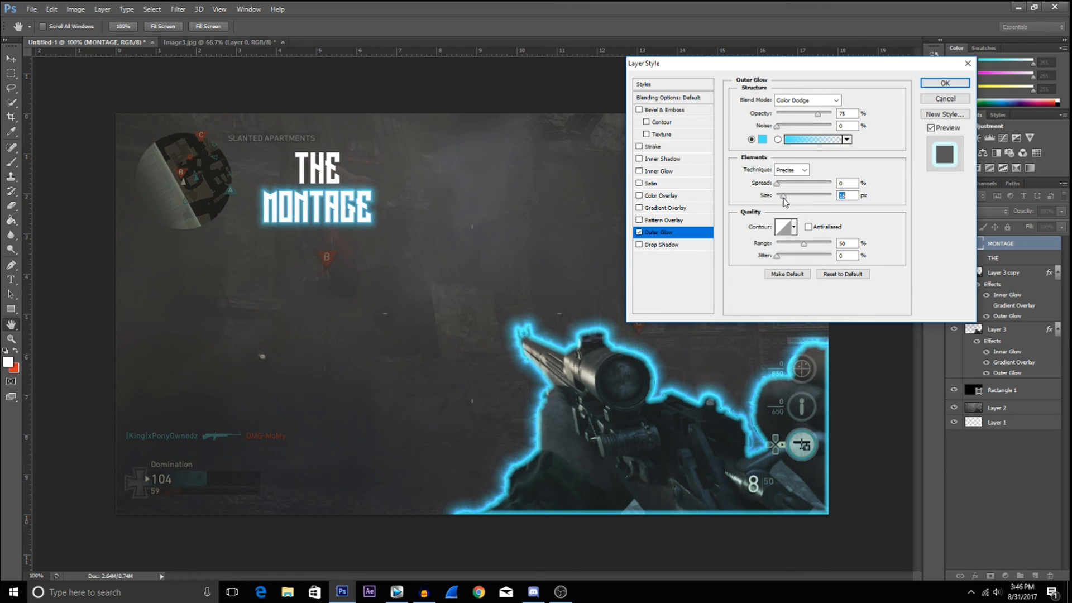
Add a linear gradient overlay to MONTAGE, changing the gradient's black stop to 00eaff and keeping the white one.
click(657, 172)
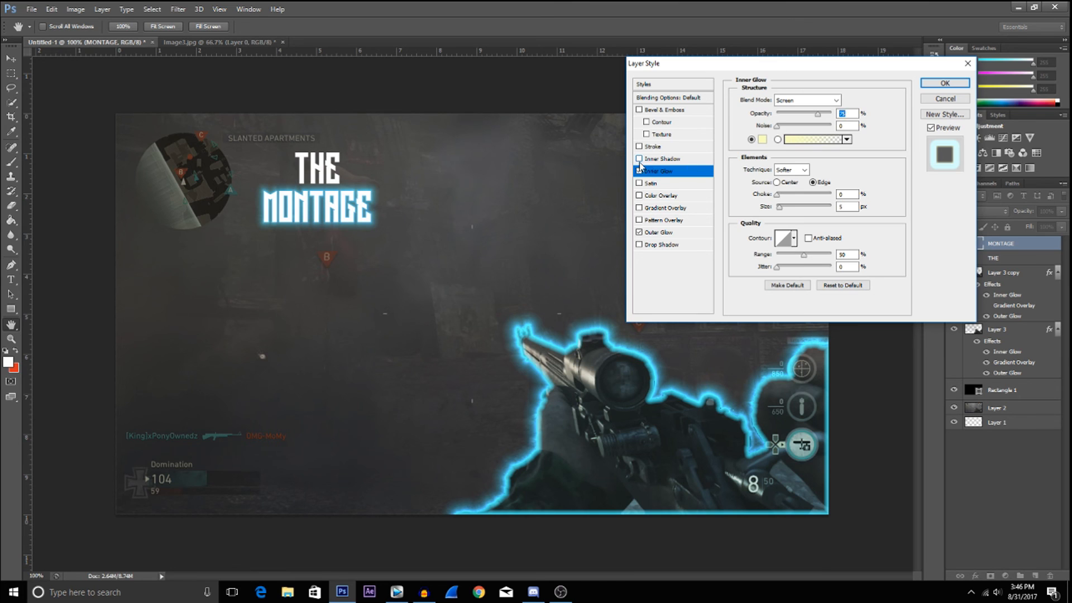
click(639, 171)
click(662, 207)
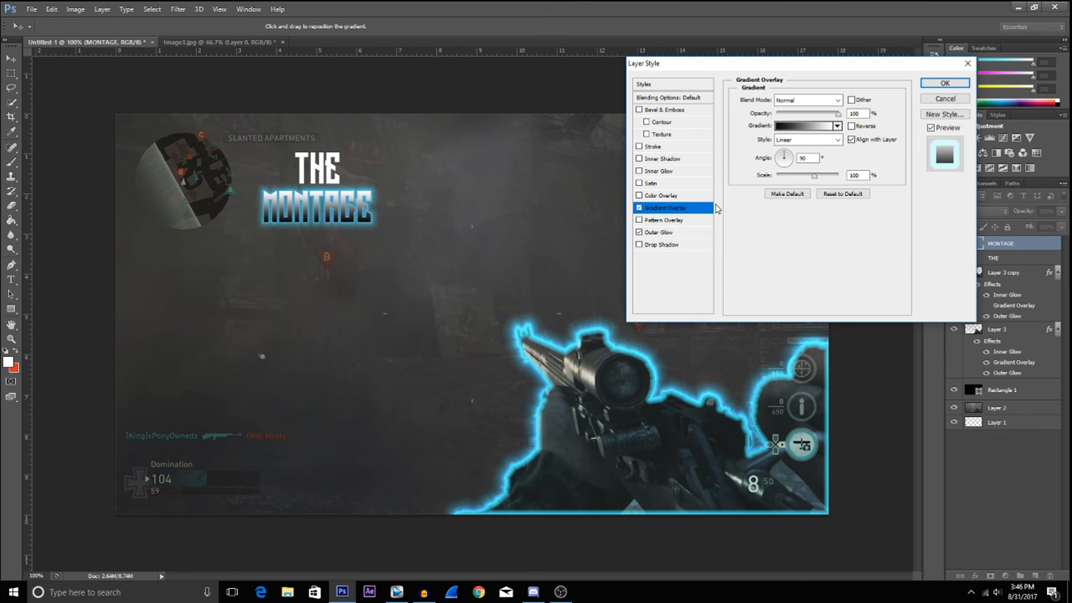
click(806, 125)
click(840, 281)
double_click(840, 283)
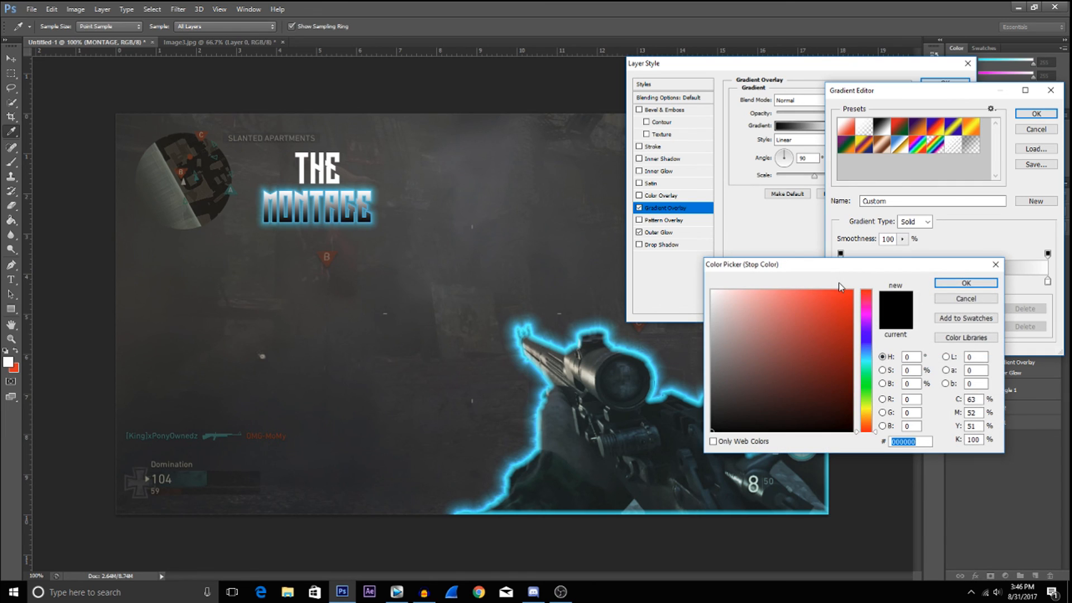
text(00eaff)
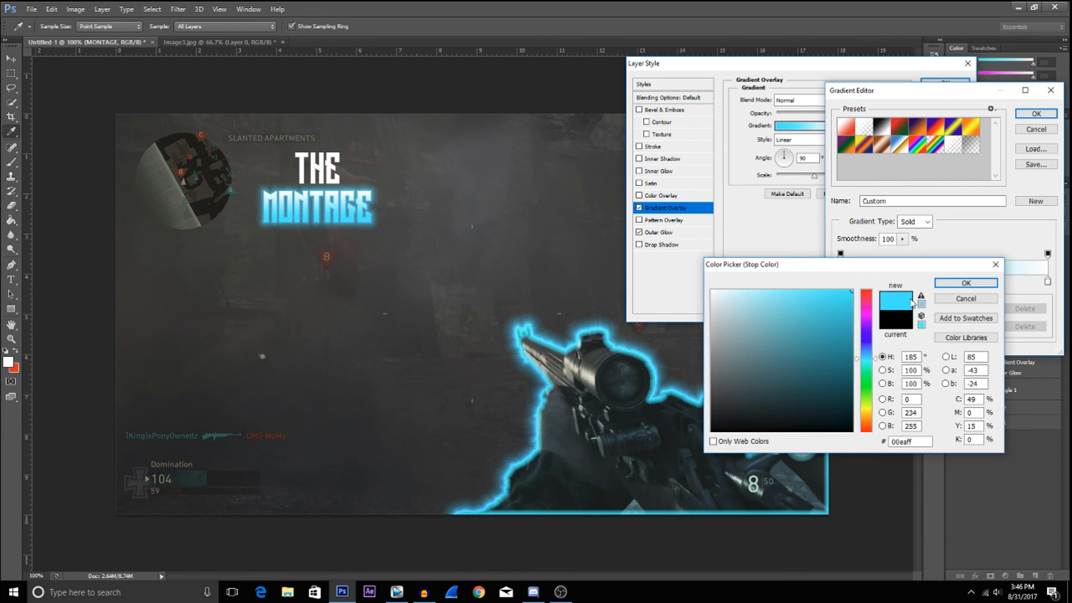
click(965, 283)
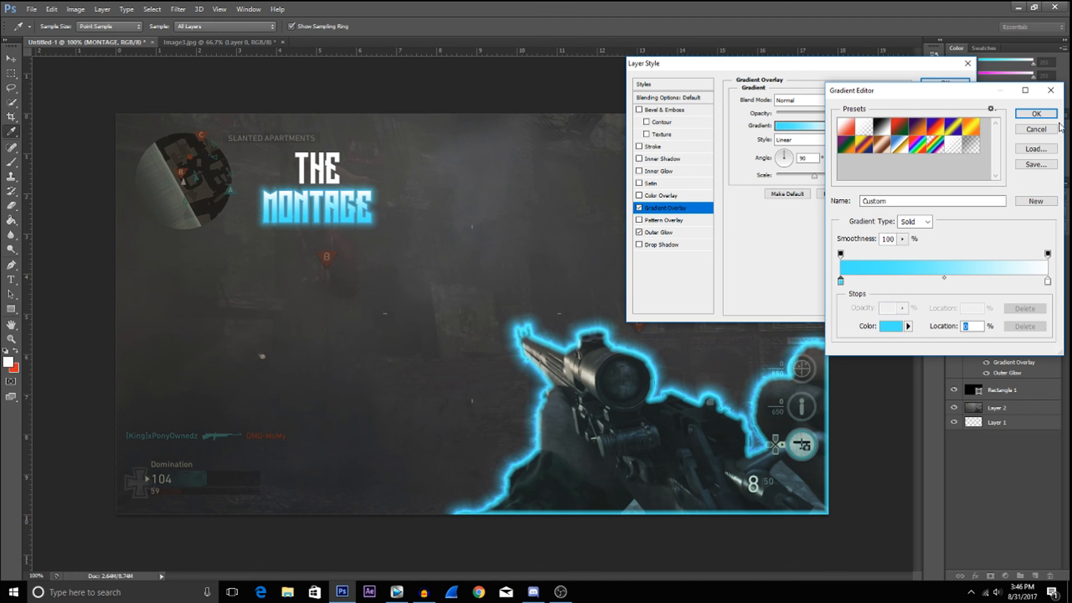
click(1036, 113)
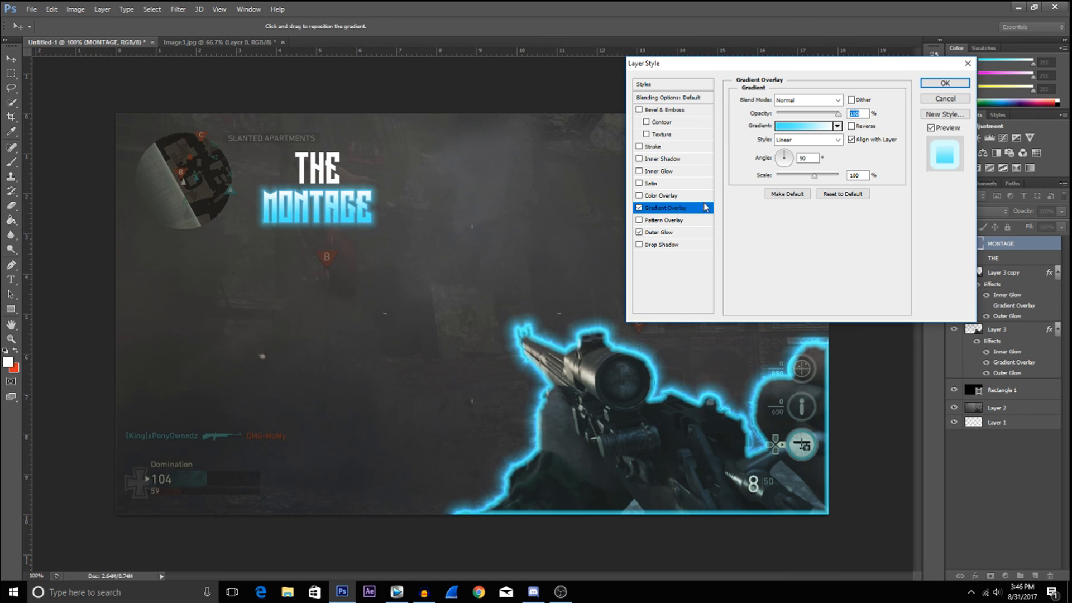
Add an inner glow to MONTAGE in 00eaff with the Precise technique and an increased size, and apply the layer styles.
click(659, 174)
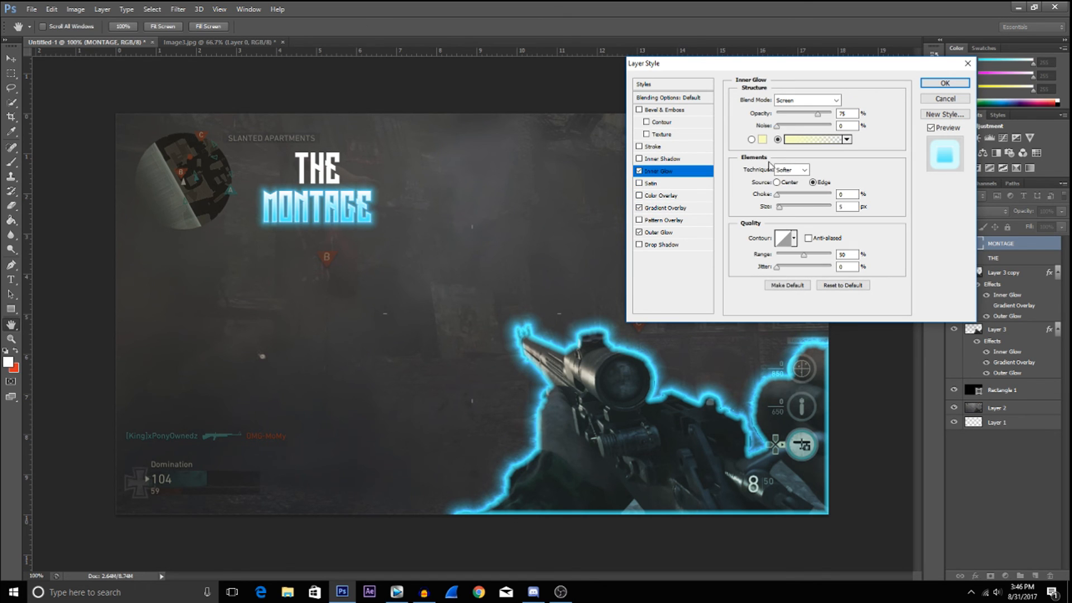
click(762, 140)
key(ctrl+v)
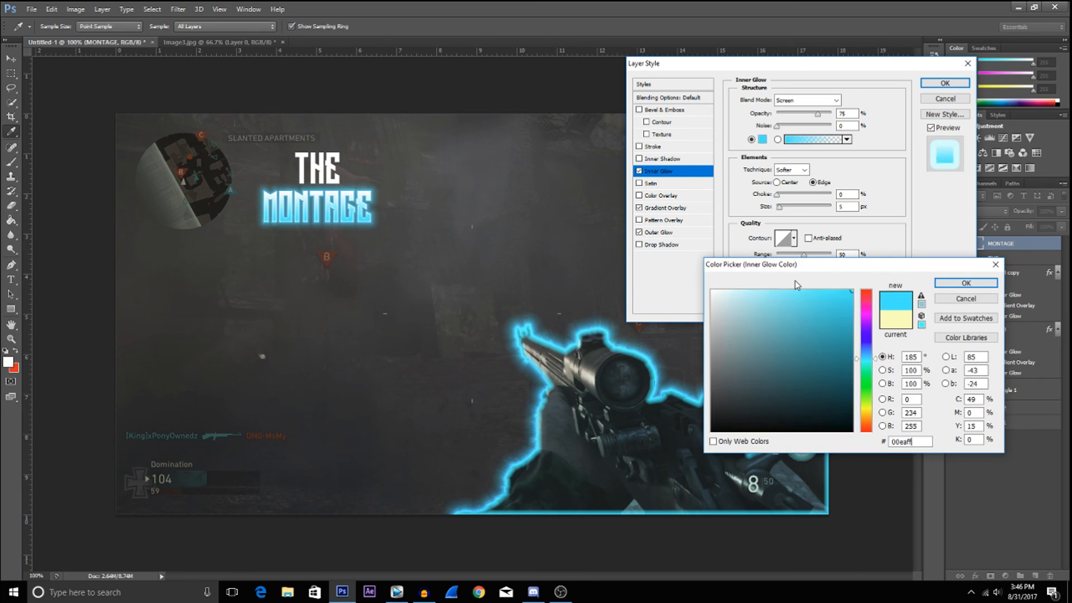
click(947, 283)
click(801, 171)
click(803, 188)
mouse_move(780, 209)
mouse_down()
mouse_move(827, 211)
mouse_move(776, 212)
mouse_move(790, 213)
mouse_up()
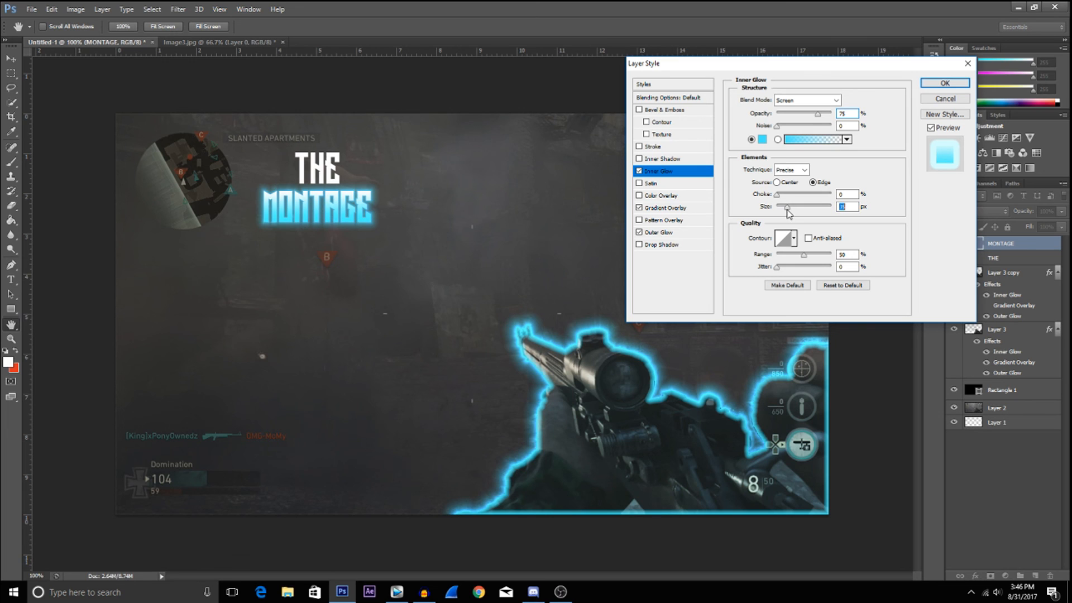
click(661, 232)
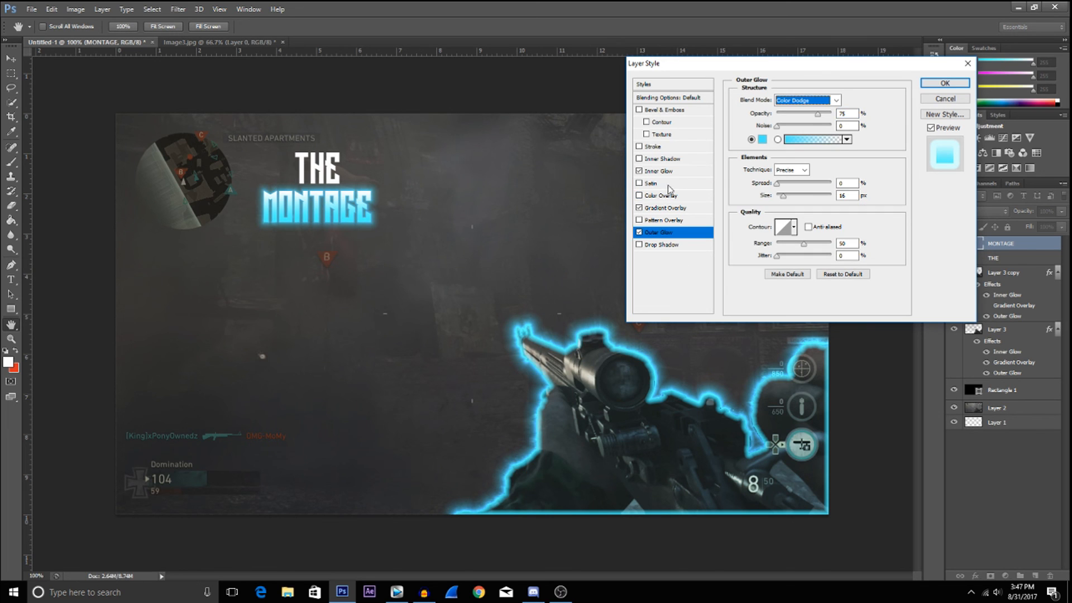
click(946, 82)
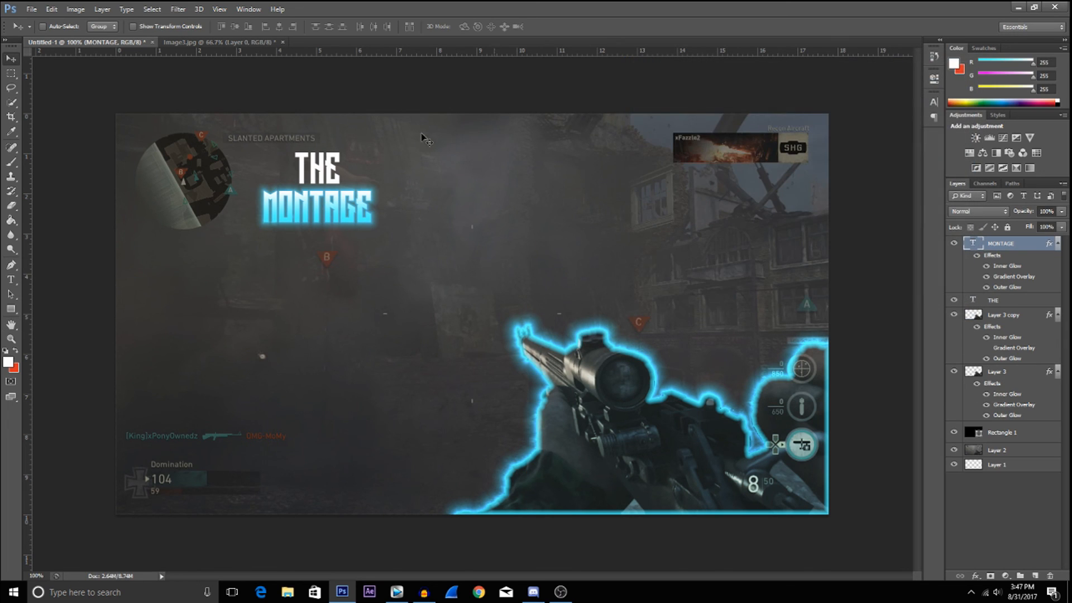
Move the THE and MONTAGE text layers together down and to the right, clear of the minimap.
shift+click(994, 301)
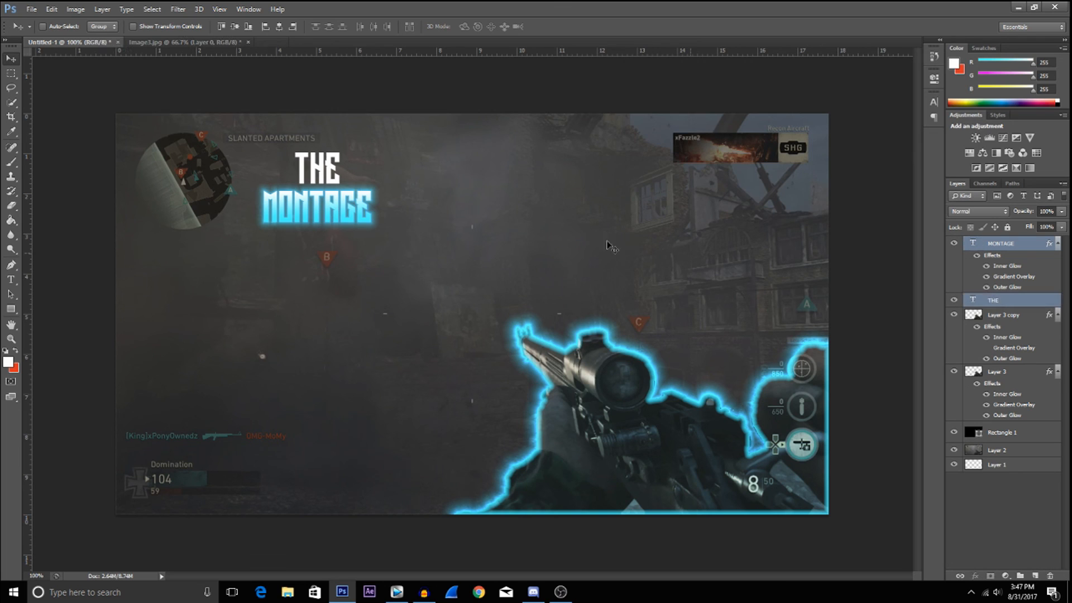
drag(307, 210, 352, 263)
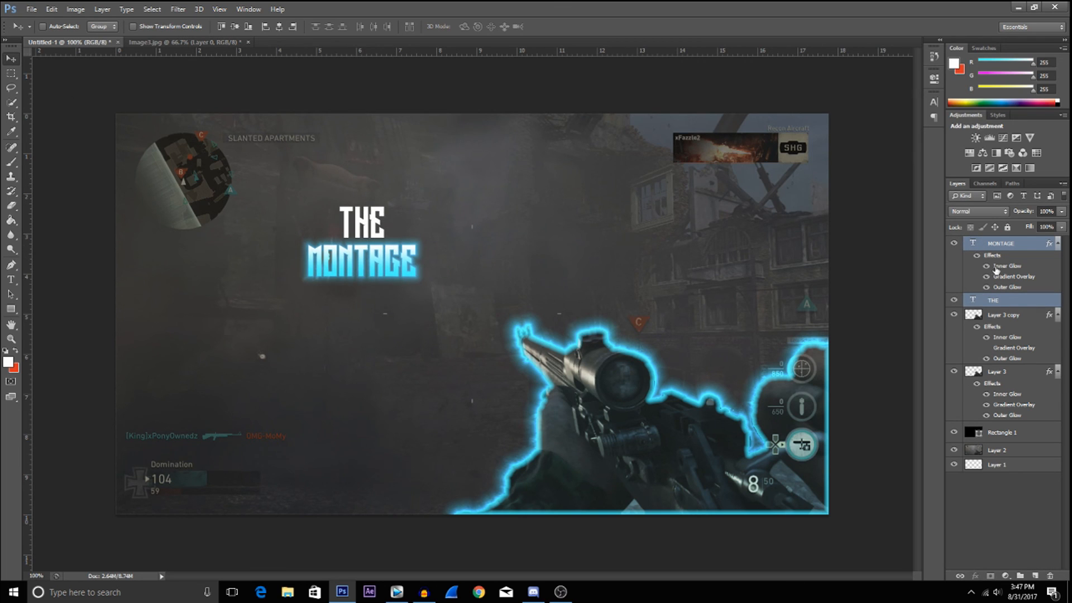
Warp the THE text with a horizontal Arc Upper style and a bend of 7%.
click(1004, 306)
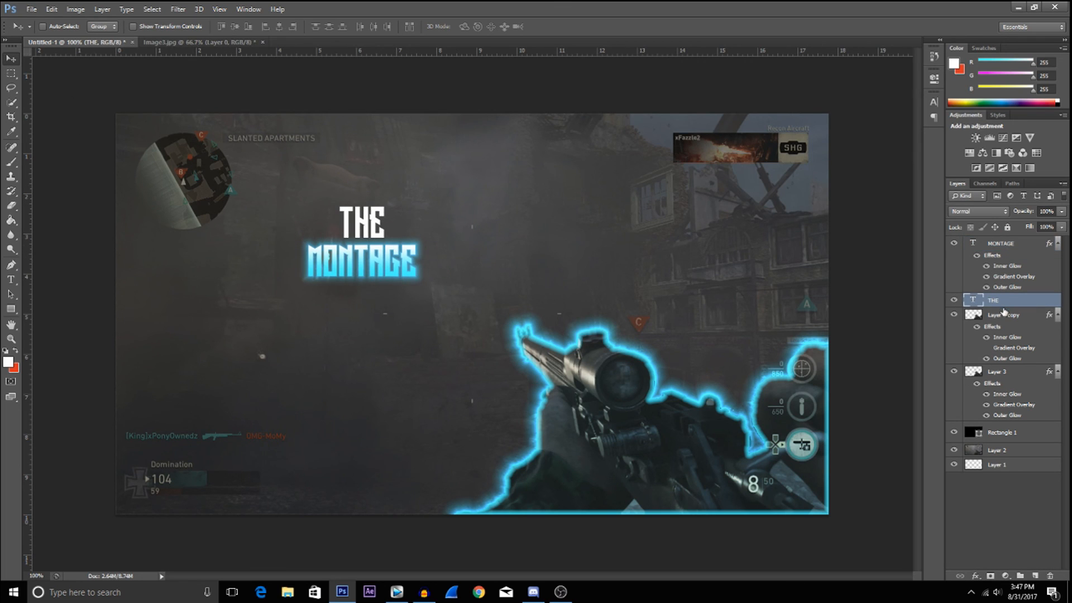
click(1005, 313)
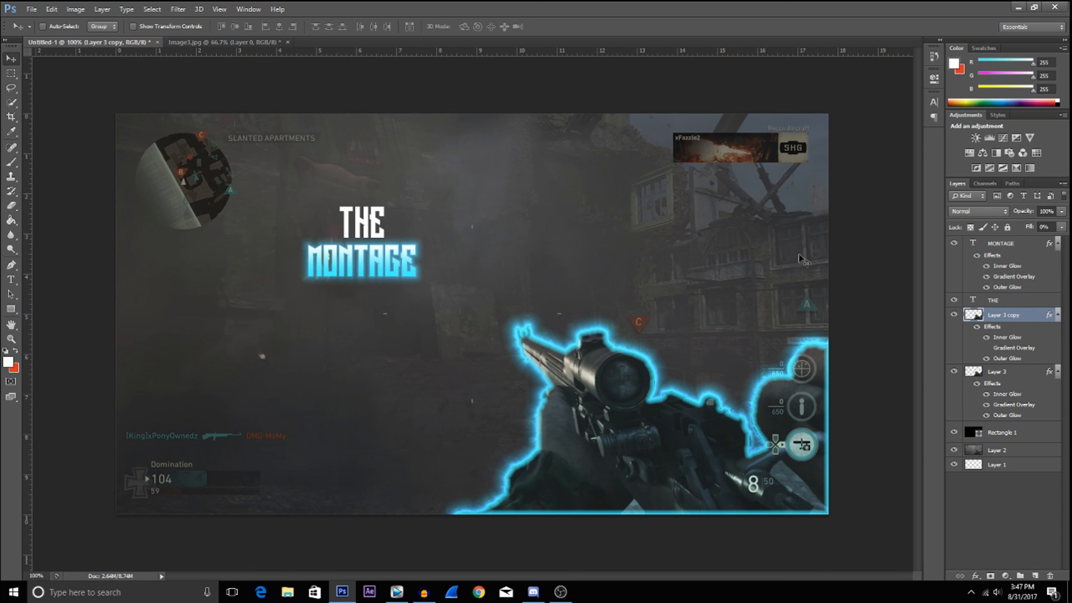
click(1006, 302)
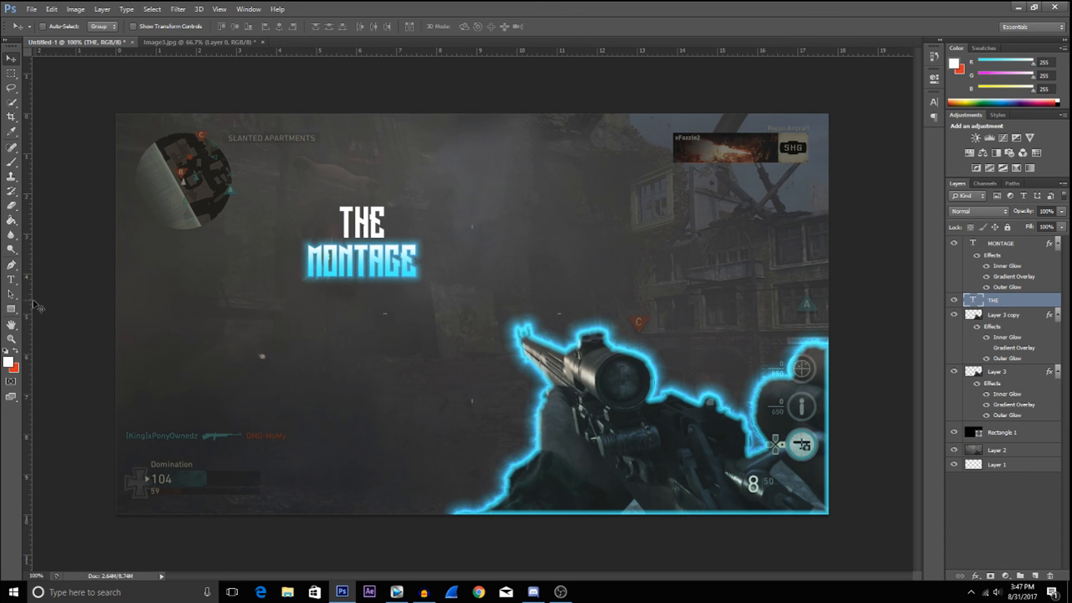
click(11, 280)
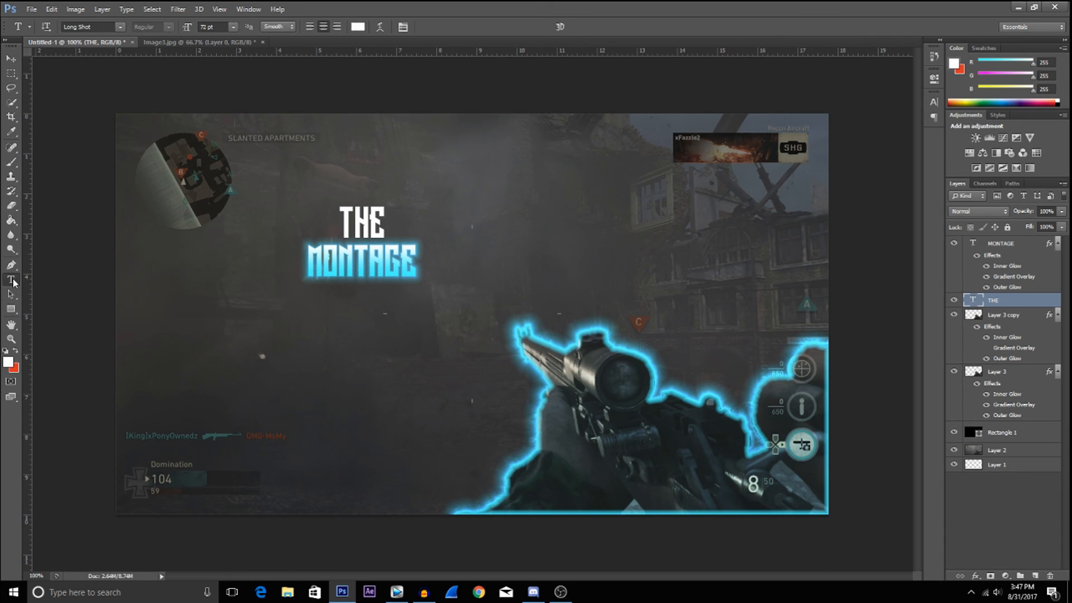
click(380, 27)
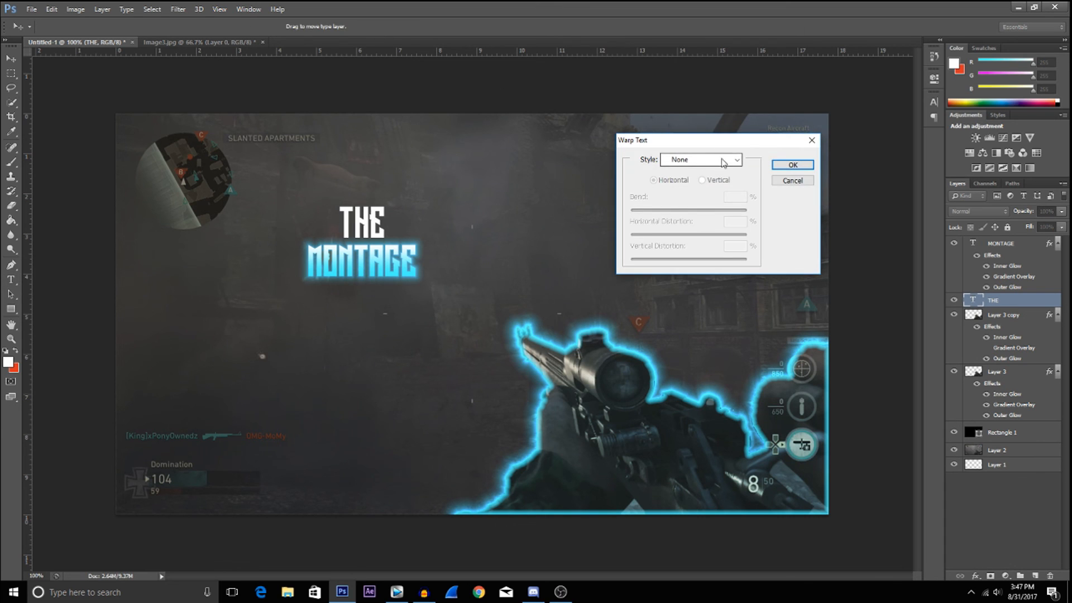
click(695, 164)
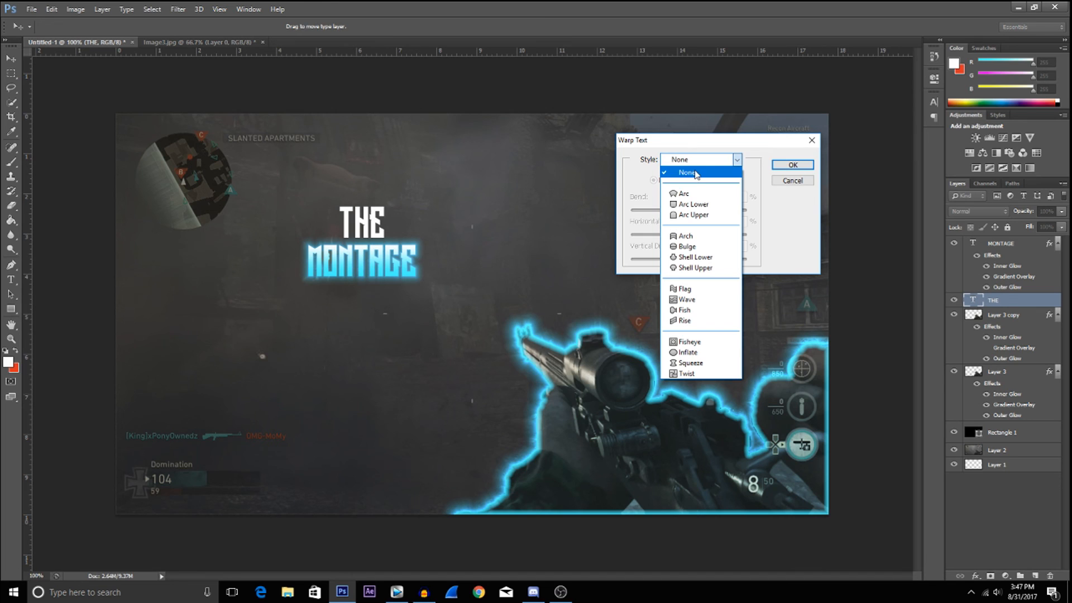
click(699, 222)
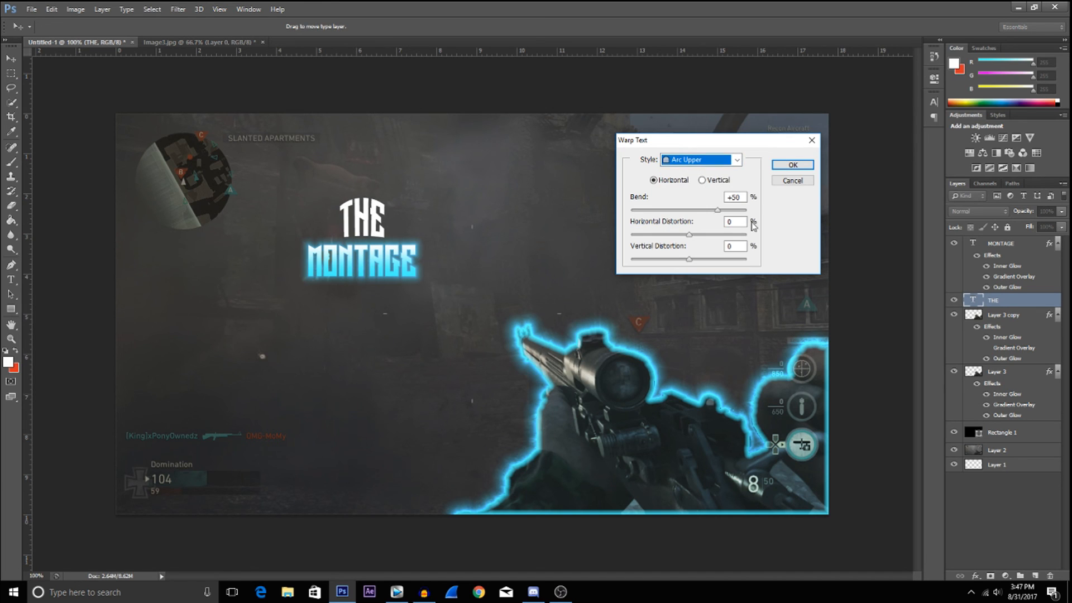
click(741, 199)
double_click(741, 198)
text(7)
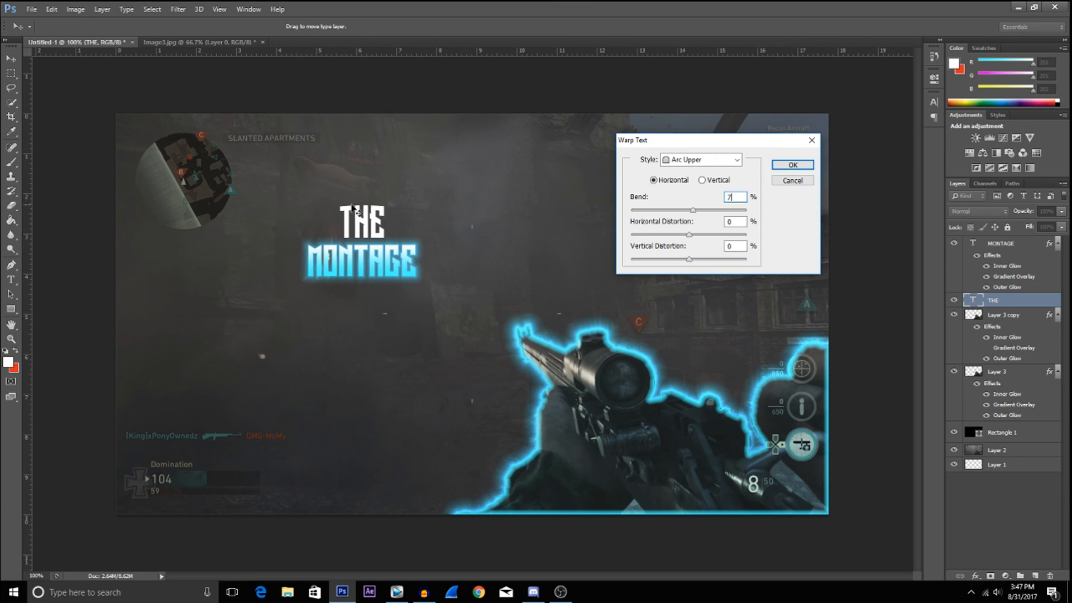
click(790, 168)
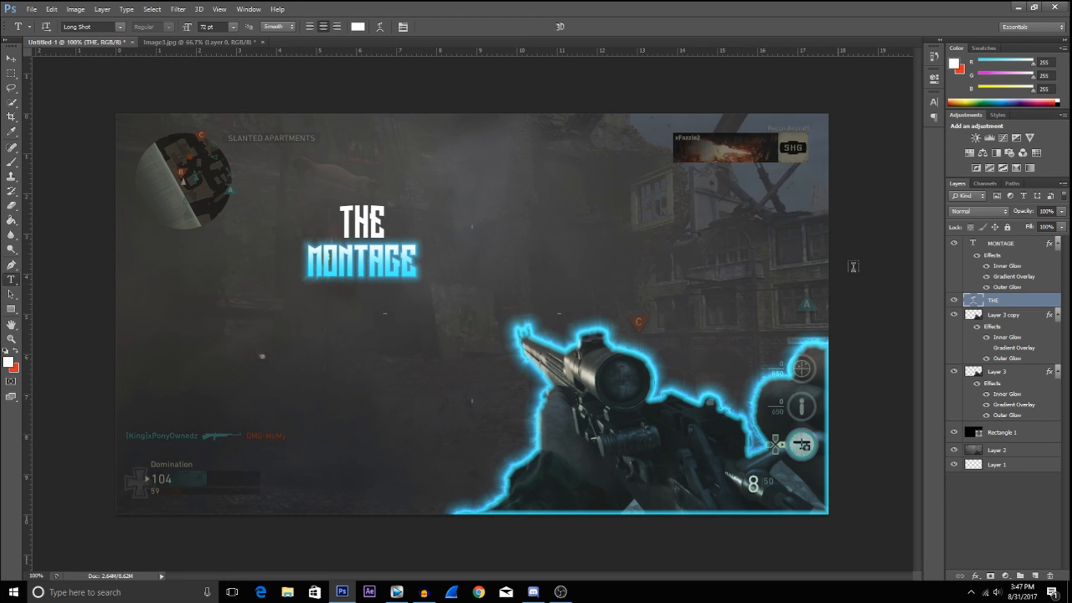
Warp the MONTAGE text with a horizontal Arc Lower style and a bend of 7%.
click(1002, 246)
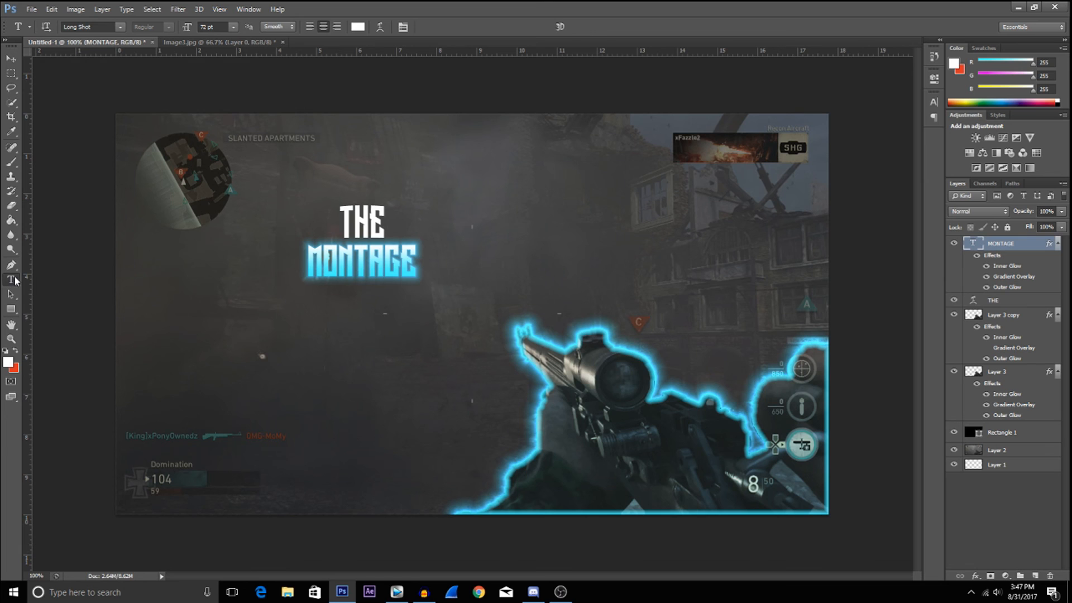
click(379, 26)
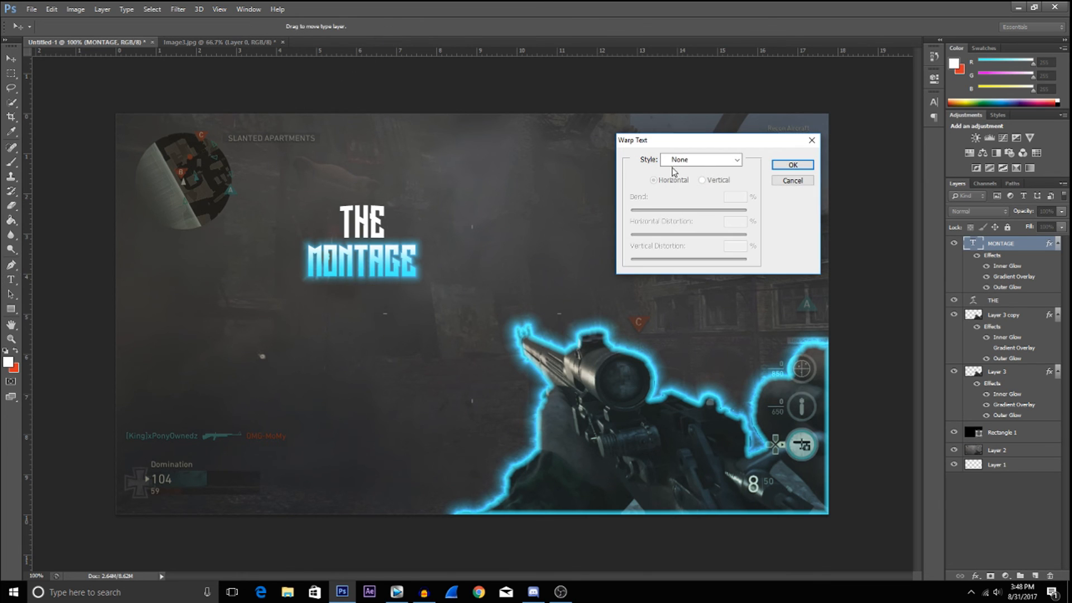
click(726, 160)
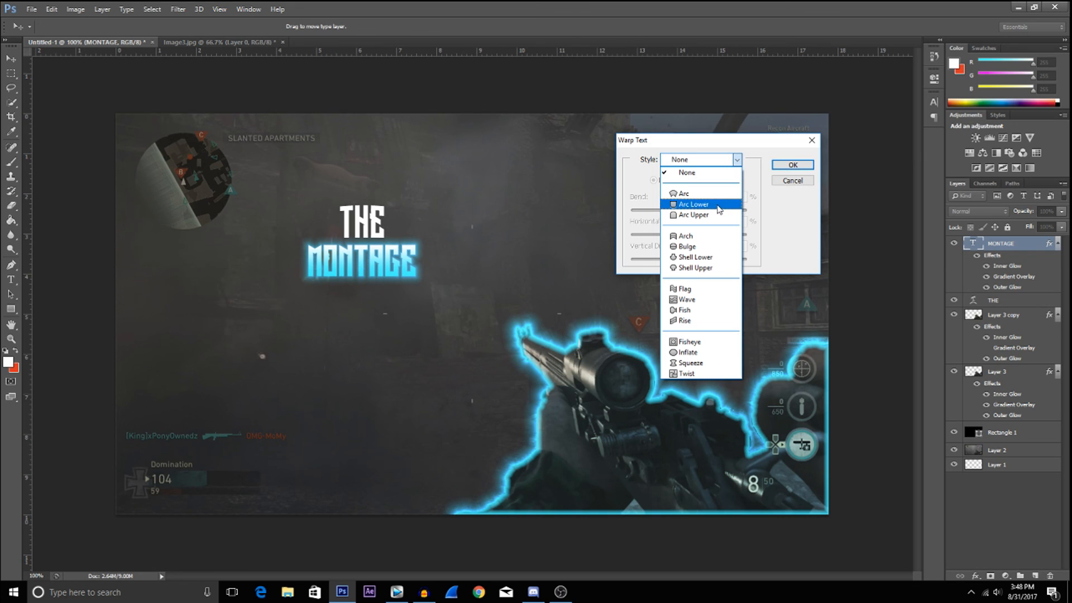
click(719, 209)
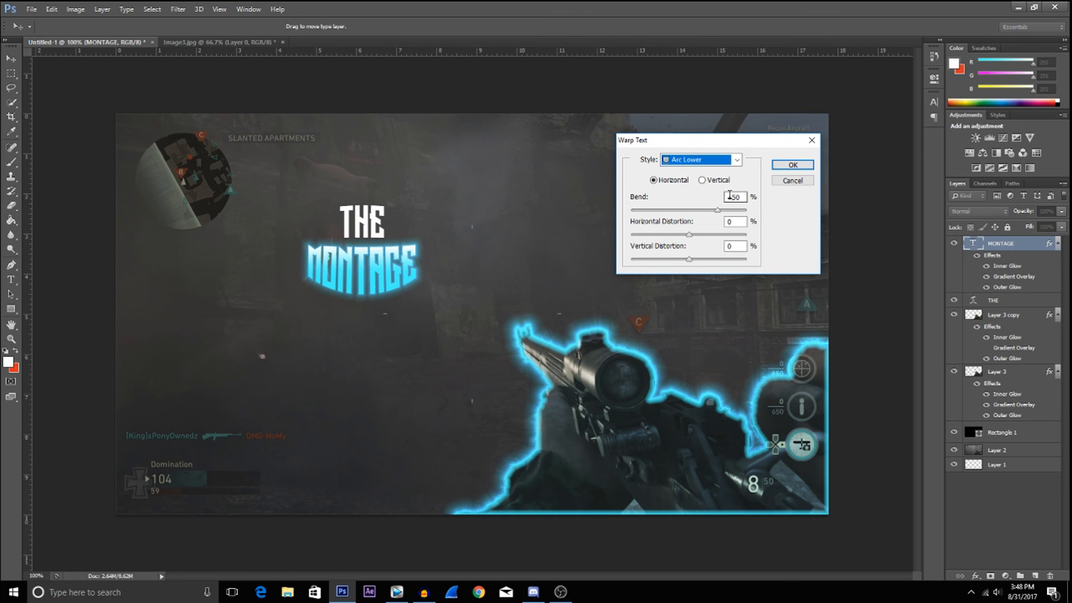
double_click(729, 197)
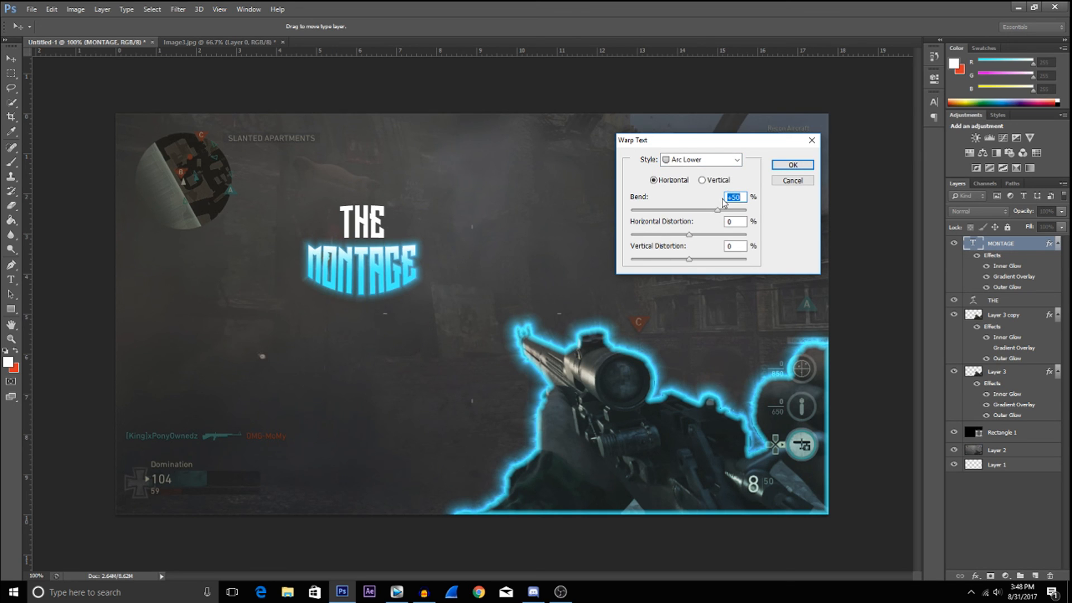
text(7)
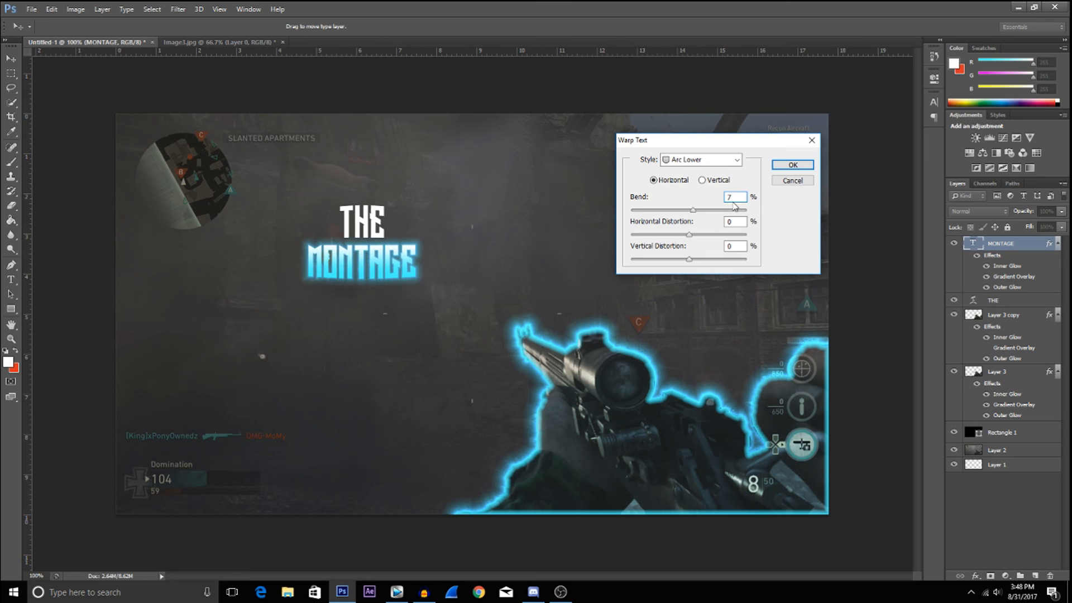
click(793, 165)
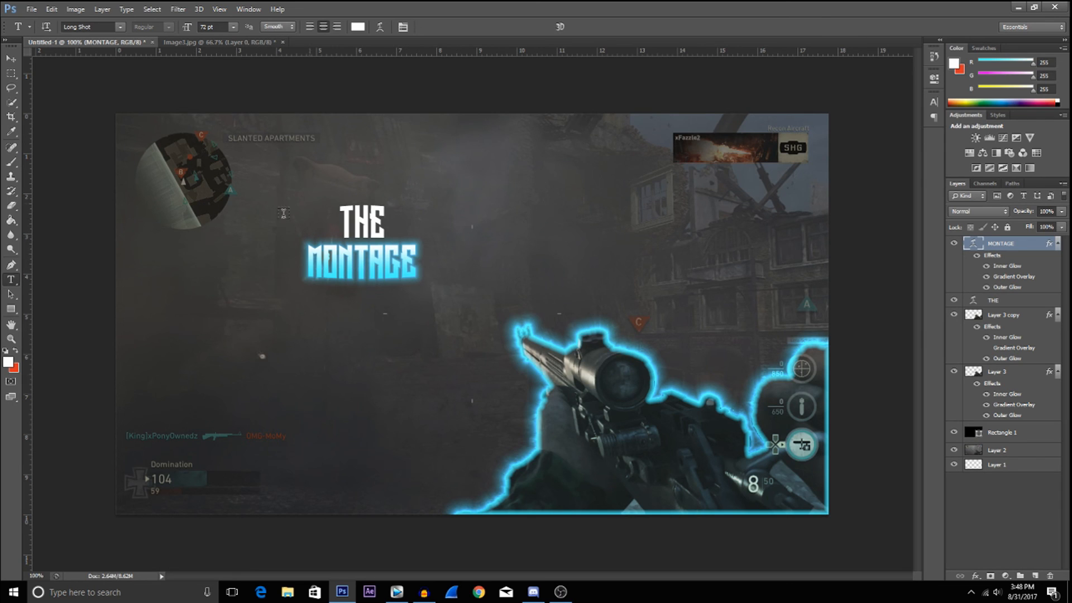
Add a black Multiply drop shadow with slightly reduced opacity to the THE text layer.
click(12, 59)
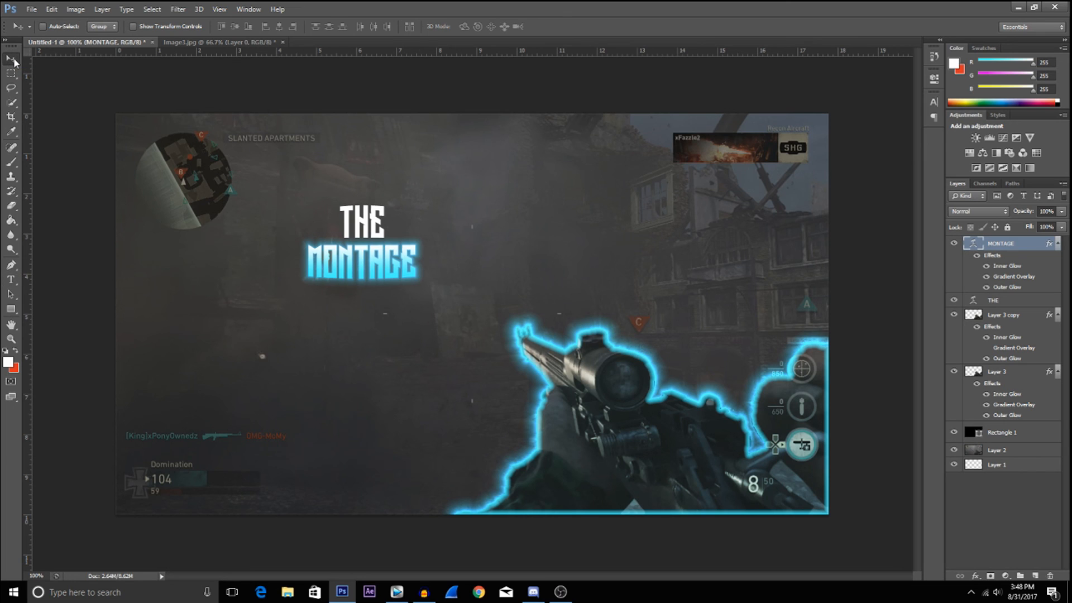
click(997, 301)
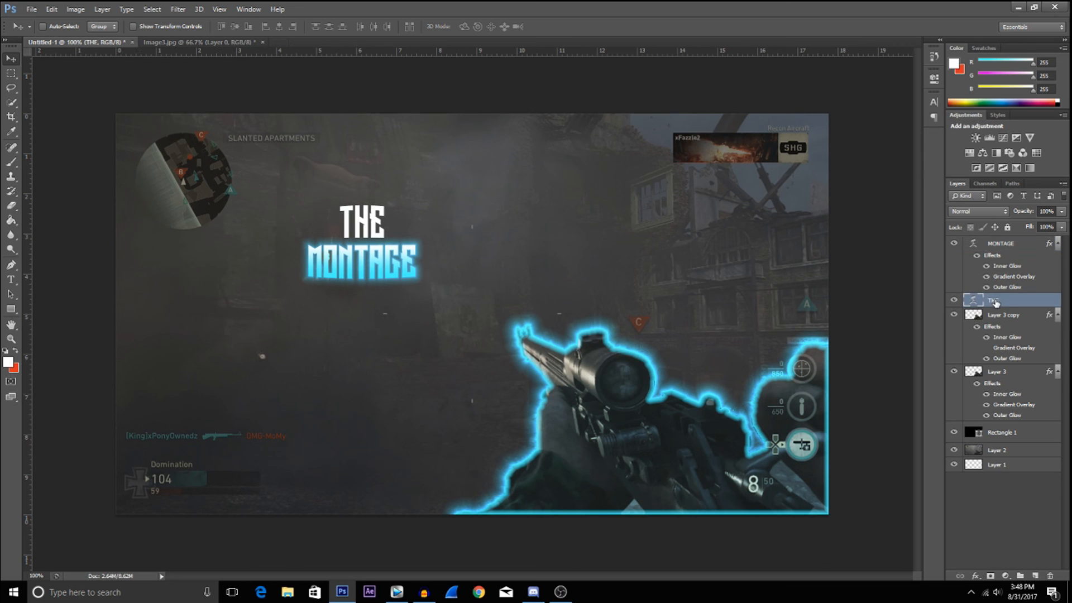
right_click(1002, 304)
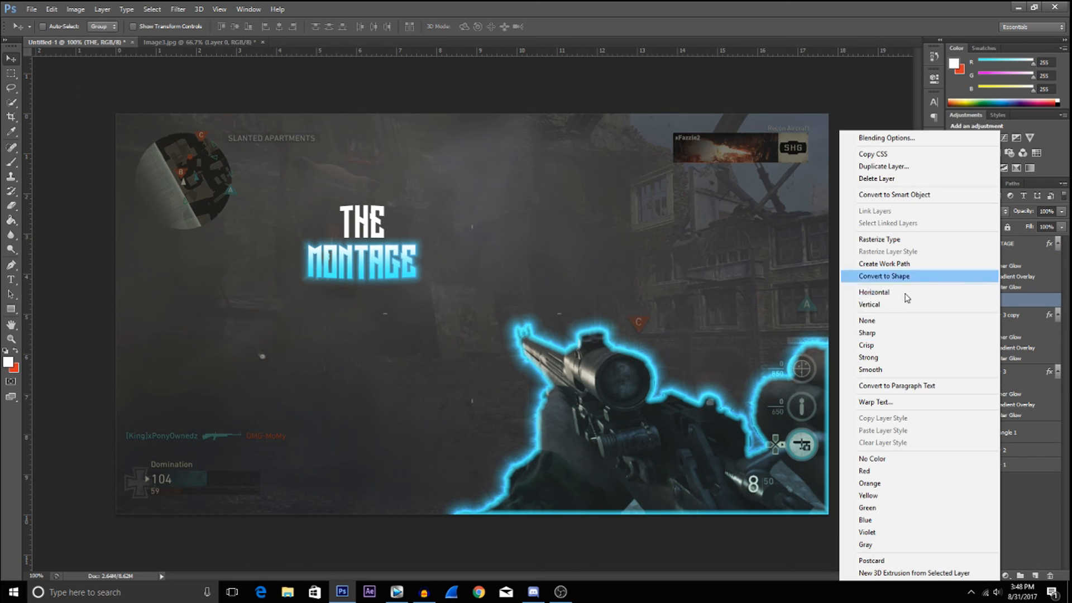
click(887, 138)
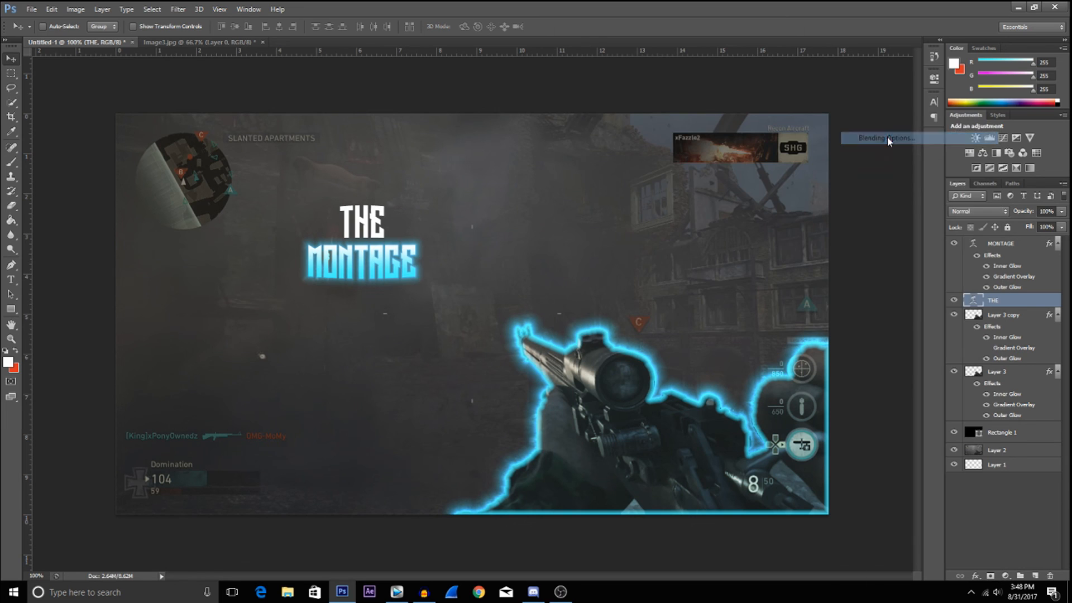
click(662, 245)
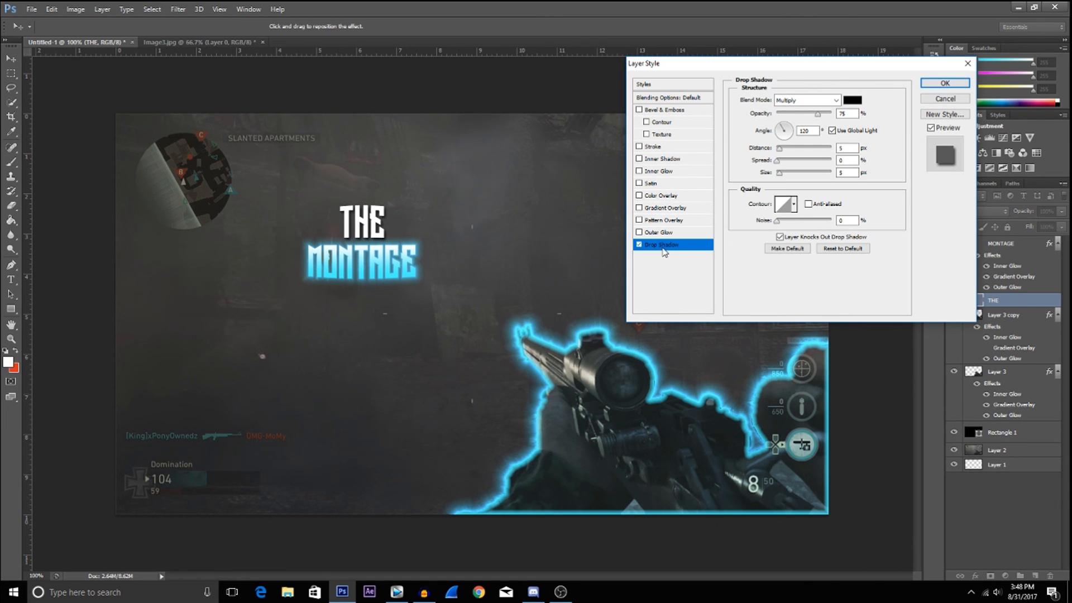
drag(818, 113, 807, 117)
click(944, 82)
Add a black Multiply drop shadow with slightly reduced opacity to the MONTAGE layer, keeping its existing effects.
right_click(1003, 244)
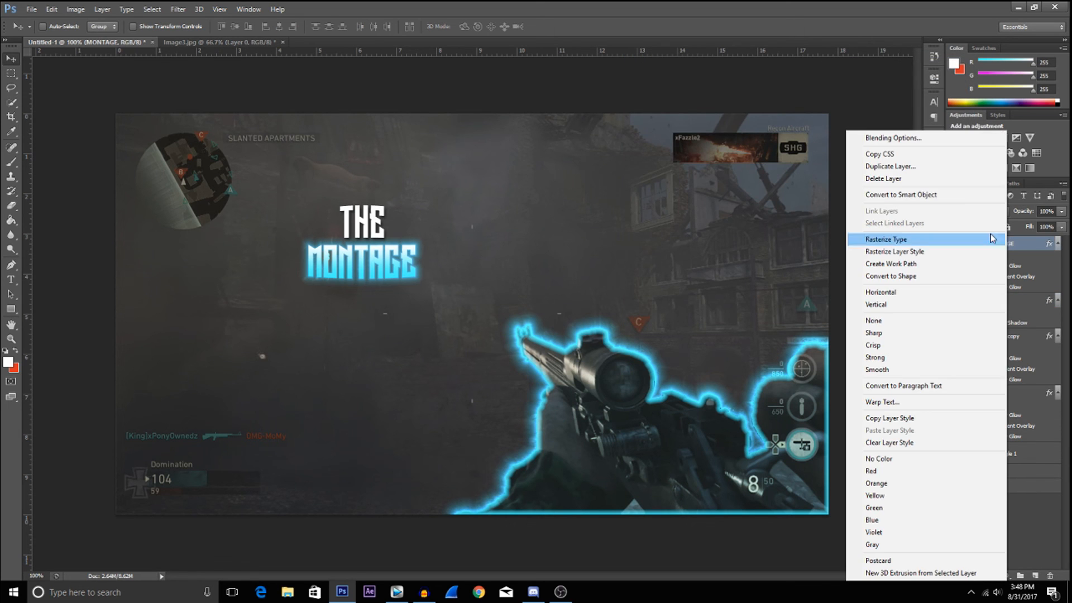
click(892, 138)
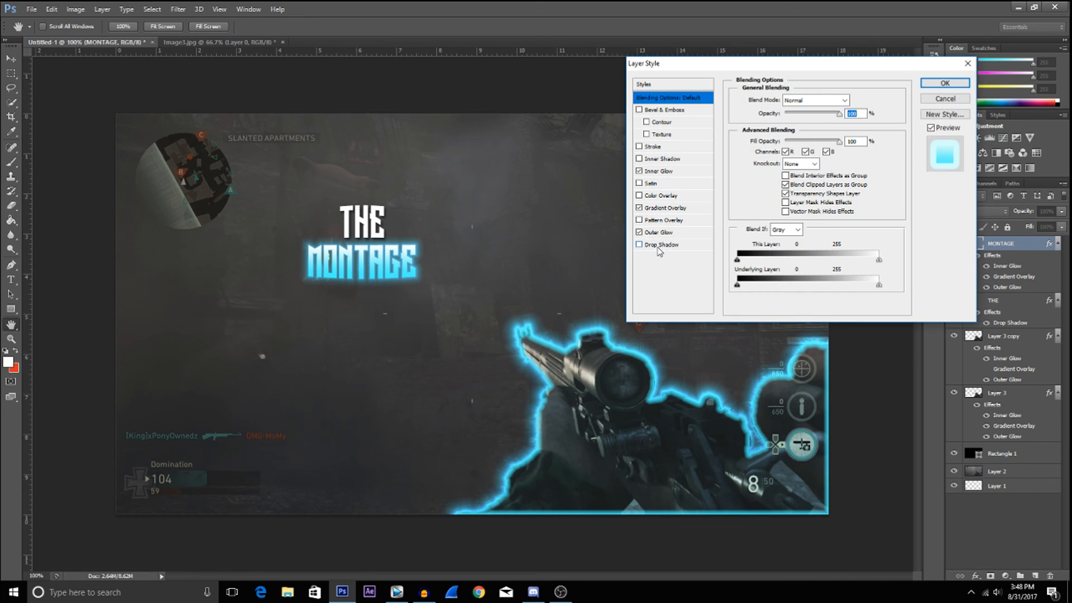
click(659, 245)
drag(818, 119, 813, 122)
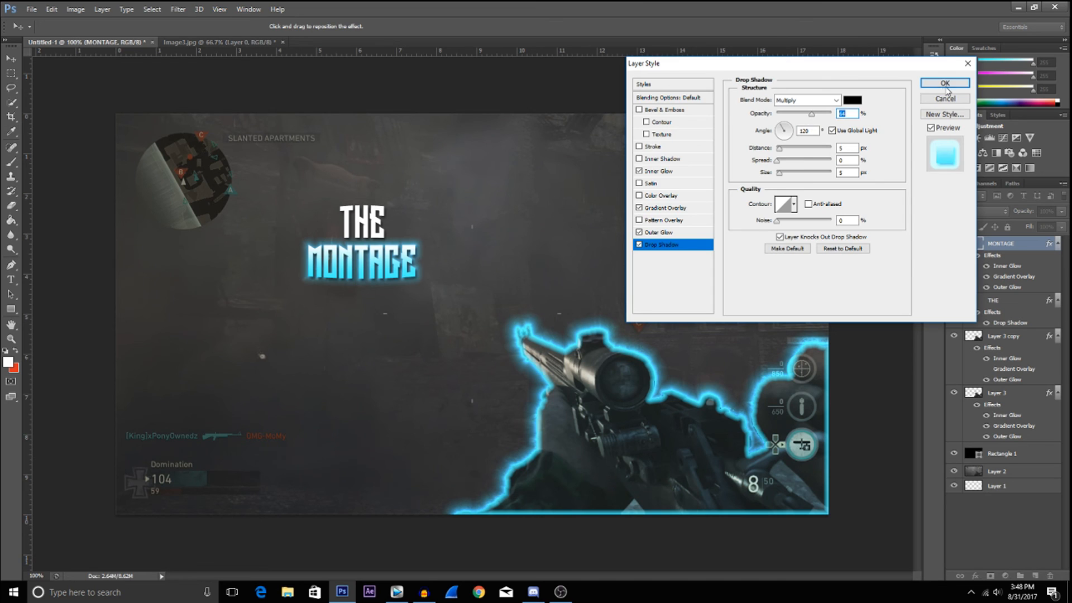
click(945, 84)
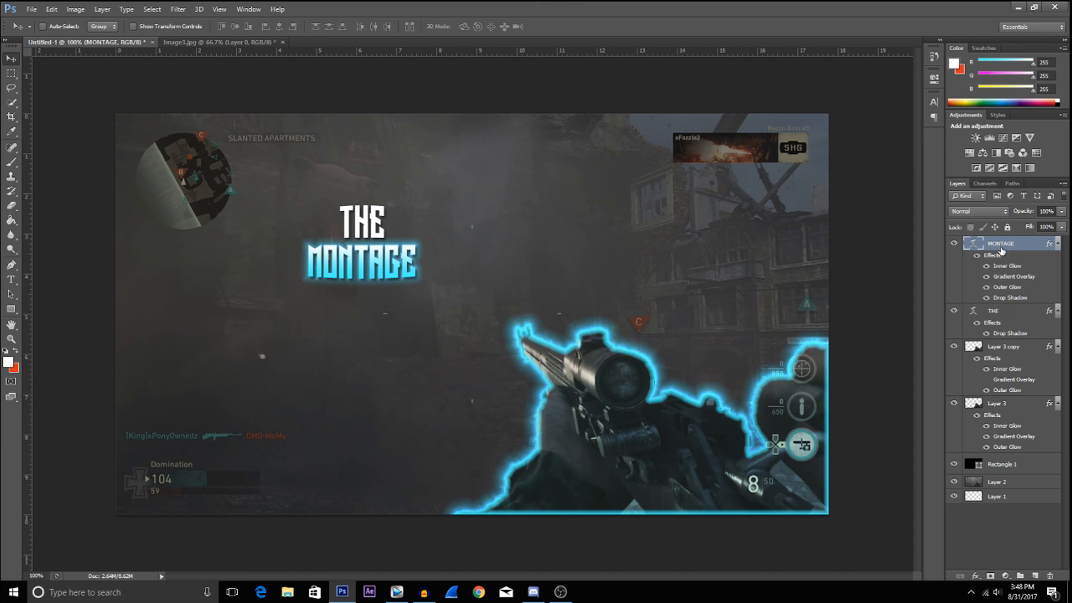
Free-transform the THE and MONTAGE layers together, scaling them to about 326% and moving them over the upper-left part of the image.
shift+click(1001, 317)
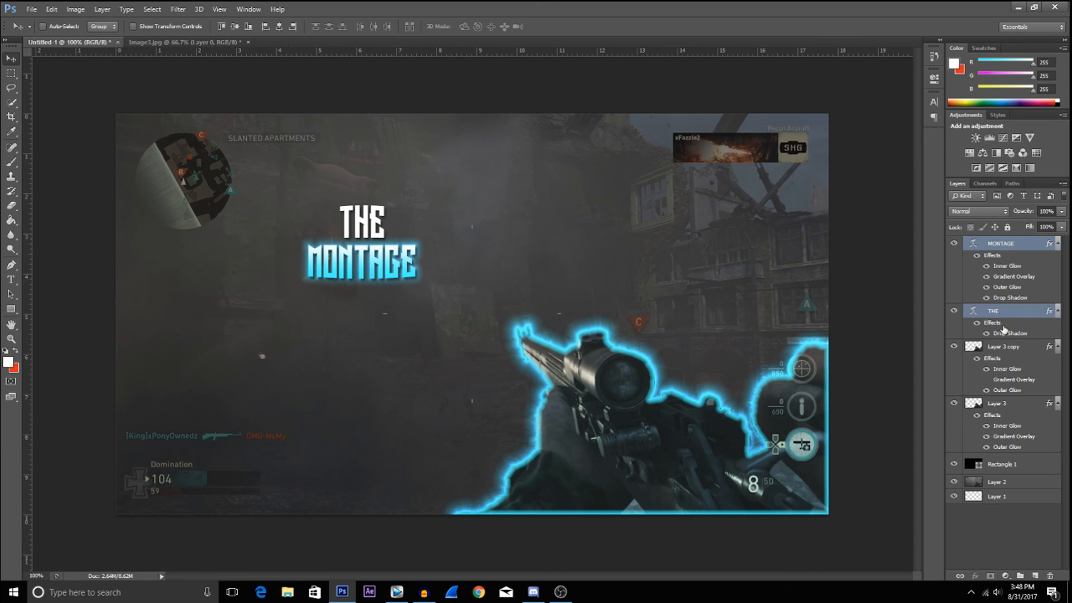
click(11, 74)
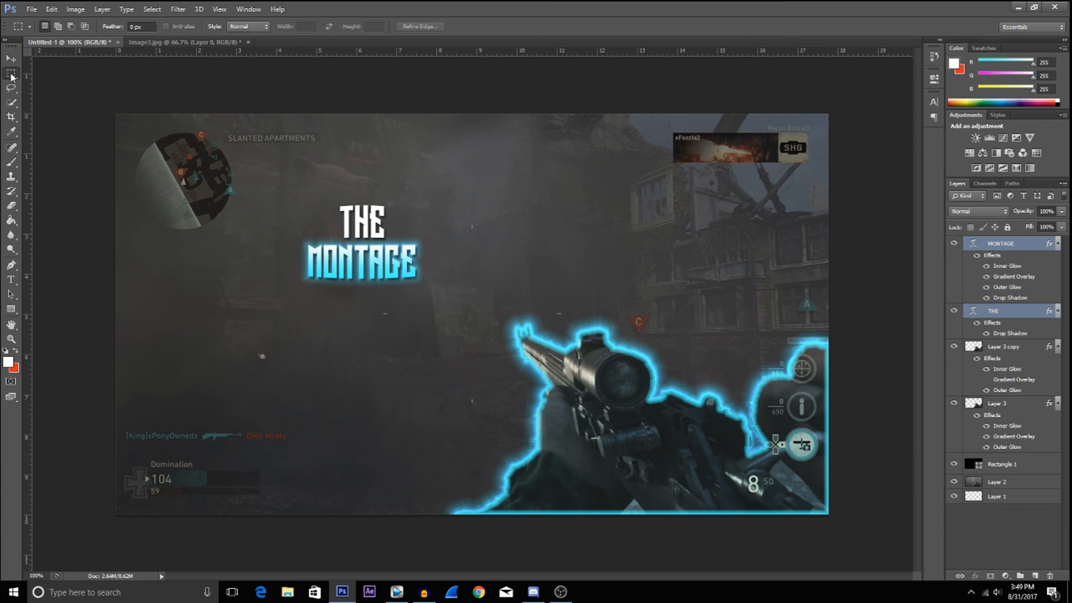
right_click(345, 267)
click(407, 376)
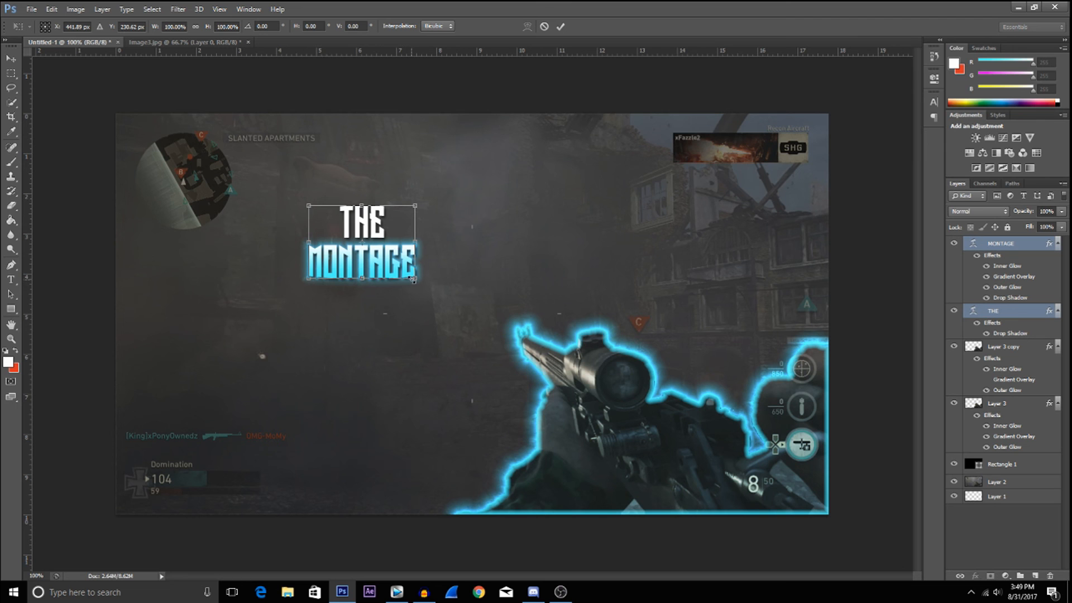
drag(416, 279, 670, 453)
drag(570, 409, 409, 310)
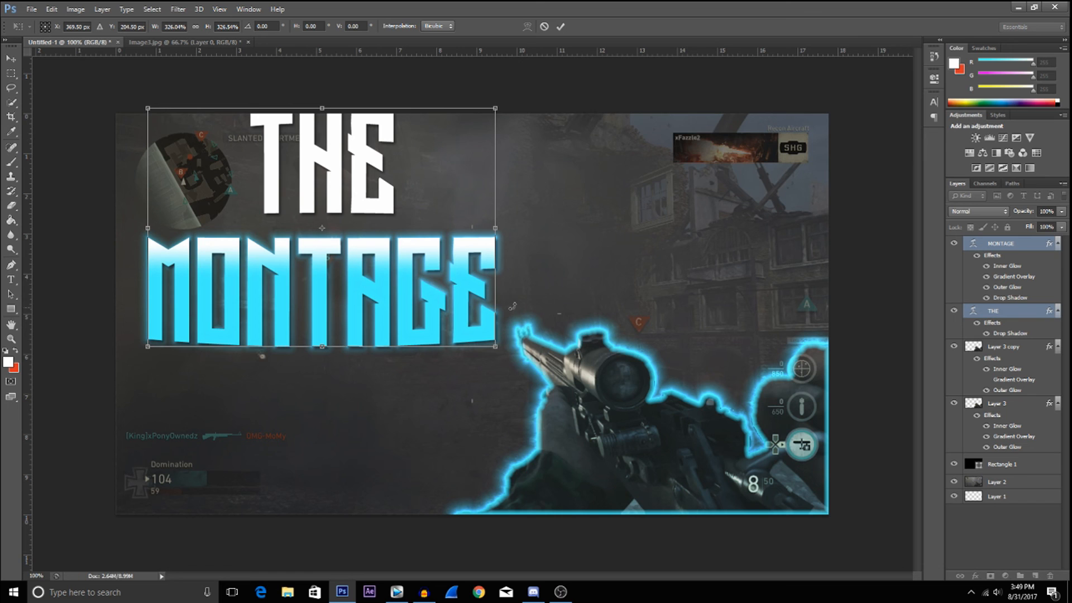
Rotate the title about 2.4° counterclockwise, enlarge it to about 351%, apply the transform and nudge the title slightly down.
drag(520, 295, 462, 290)
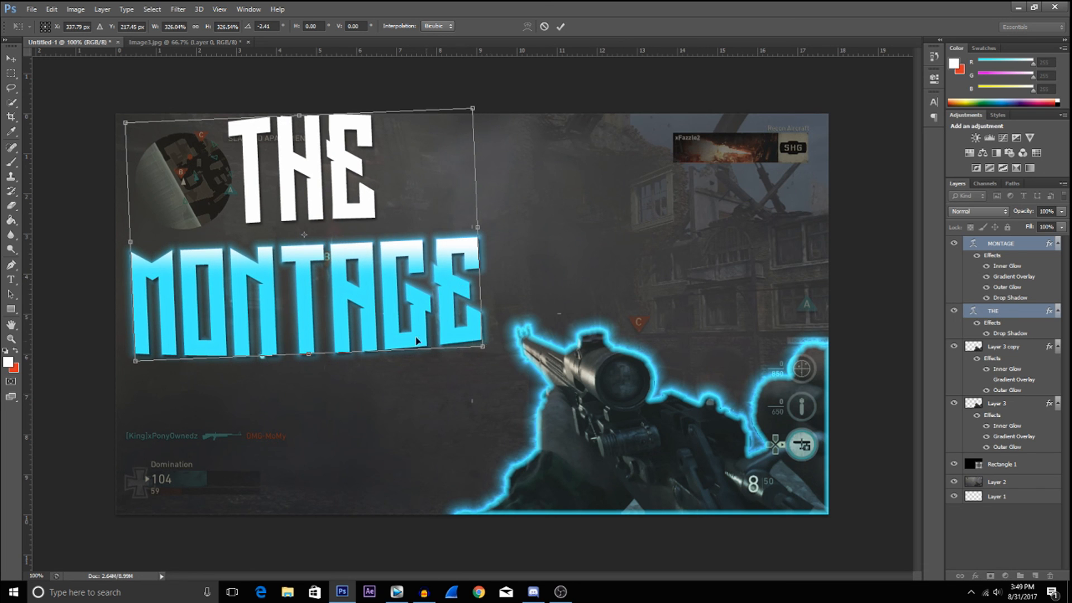
drag(482, 346, 509, 363)
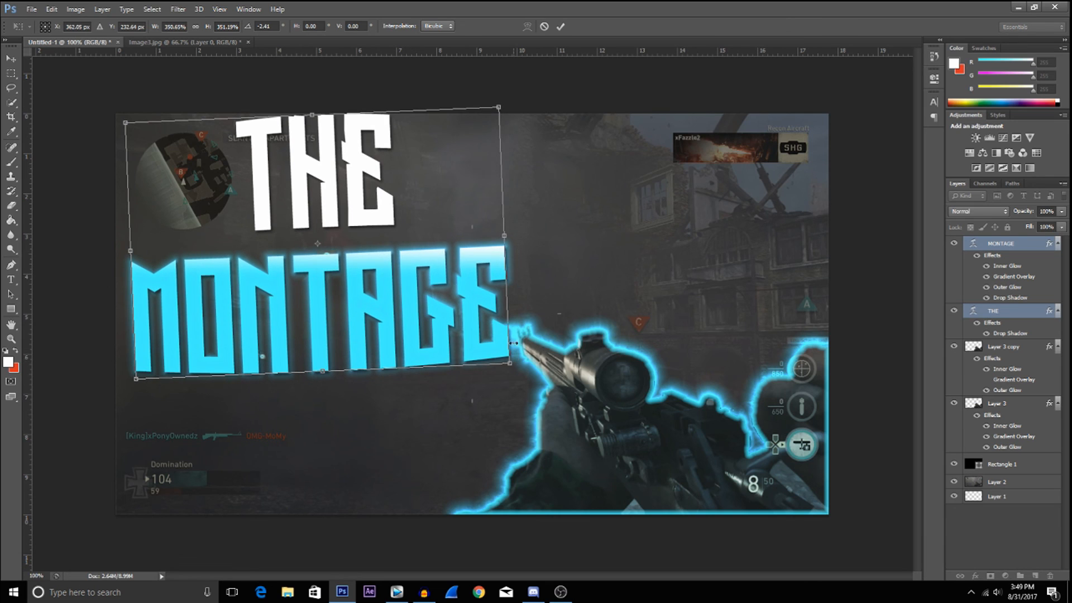
click(561, 27)
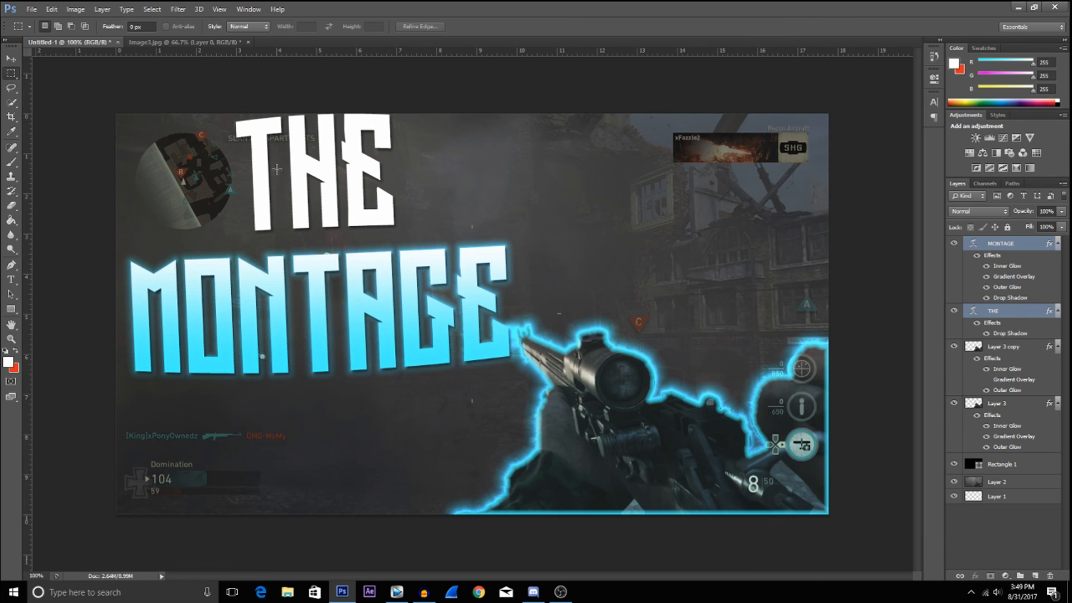
click(12, 59)
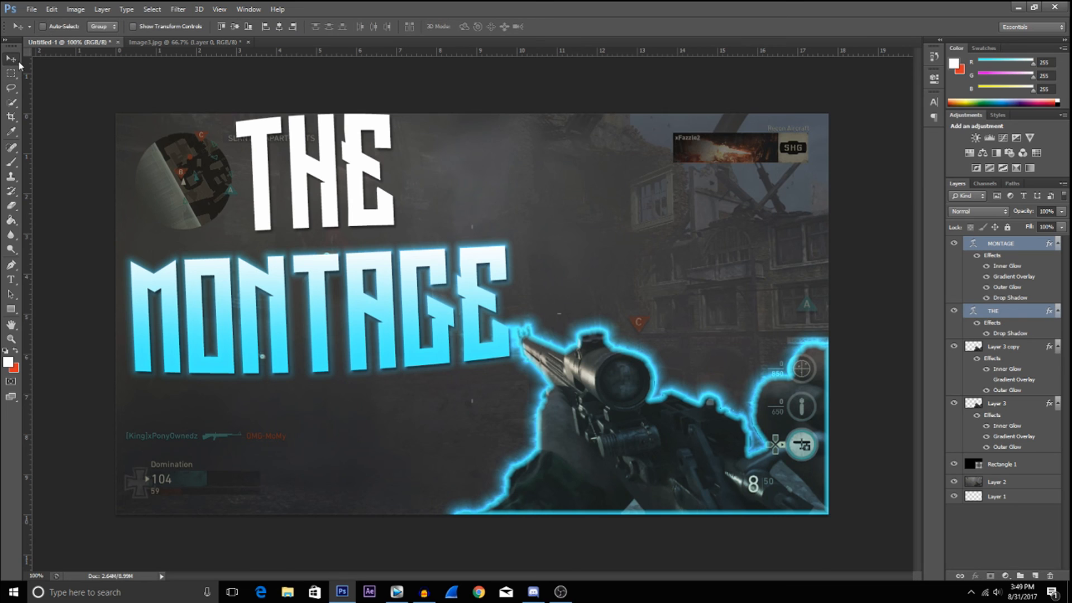
drag(315, 240, 315, 244)
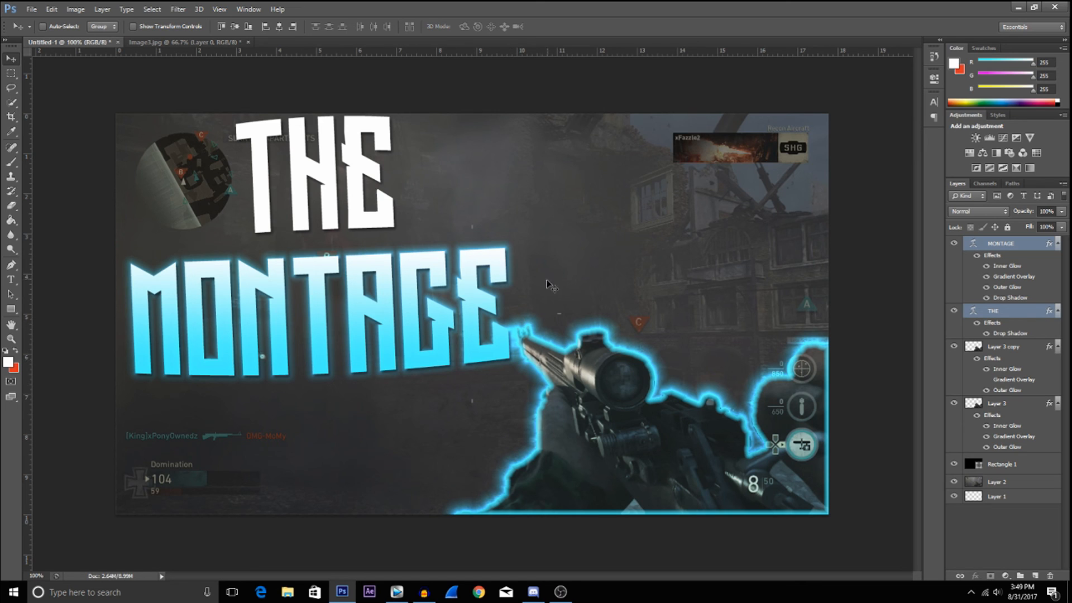
Create a new layer above MONTAGE and paint a soft white brush stroke along the image's whole bottom edge.
click(1017, 246)
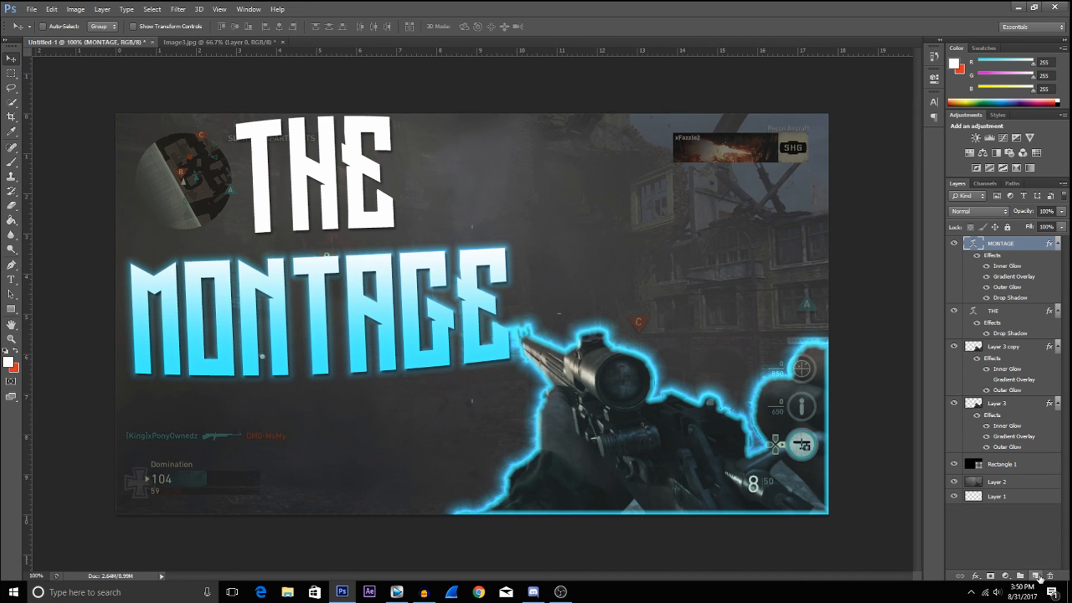
click(1037, 576)
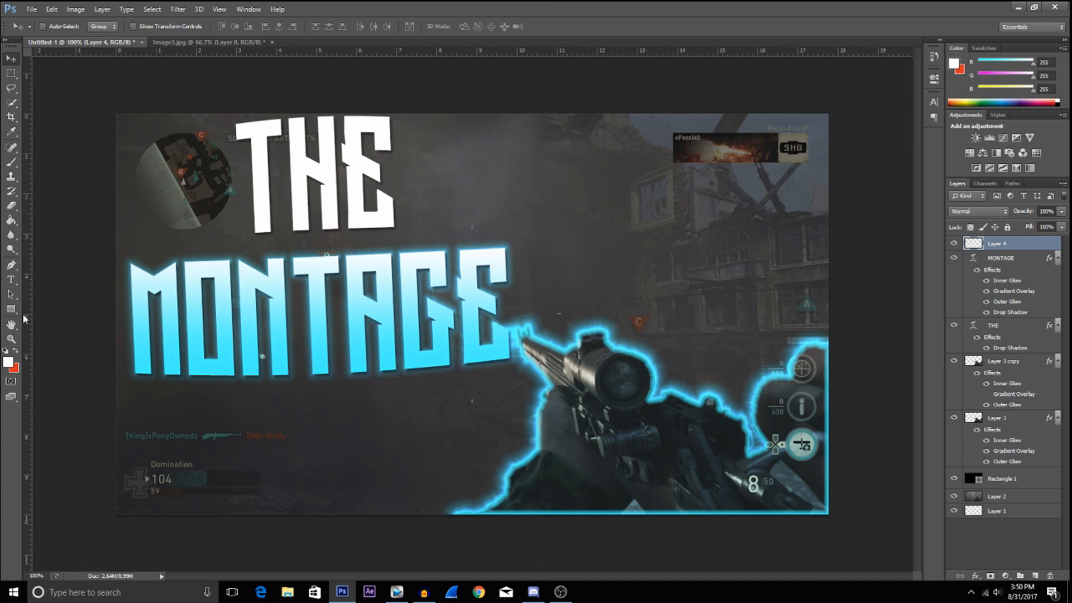
click(10, 162)
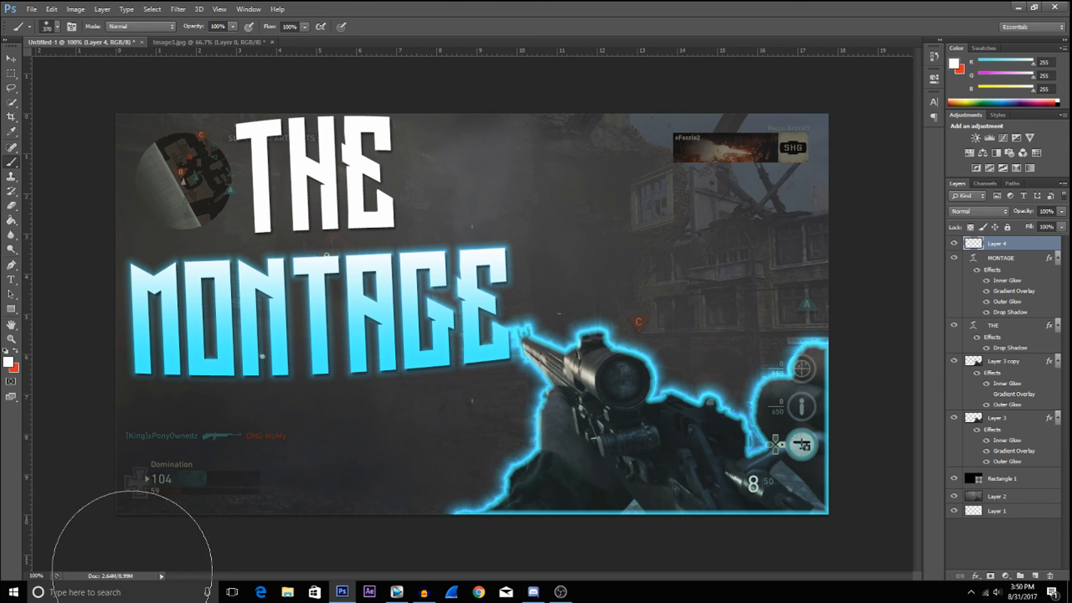
mouse_move(125, 565)
mouse_down()
mouse_move(472, 569)
mouse_move(905, 531)
mouse_up()
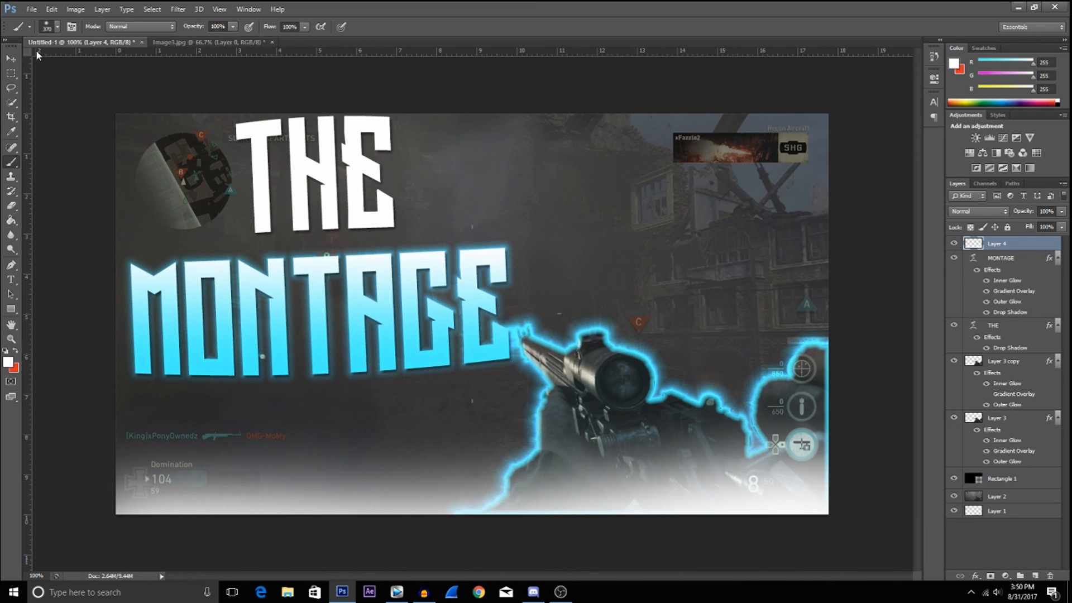
Add a Normal-mode Color Overlay in 00eaff at 100% opacity to the white bottom brush stroke on Layer 4.
click(12, 60)
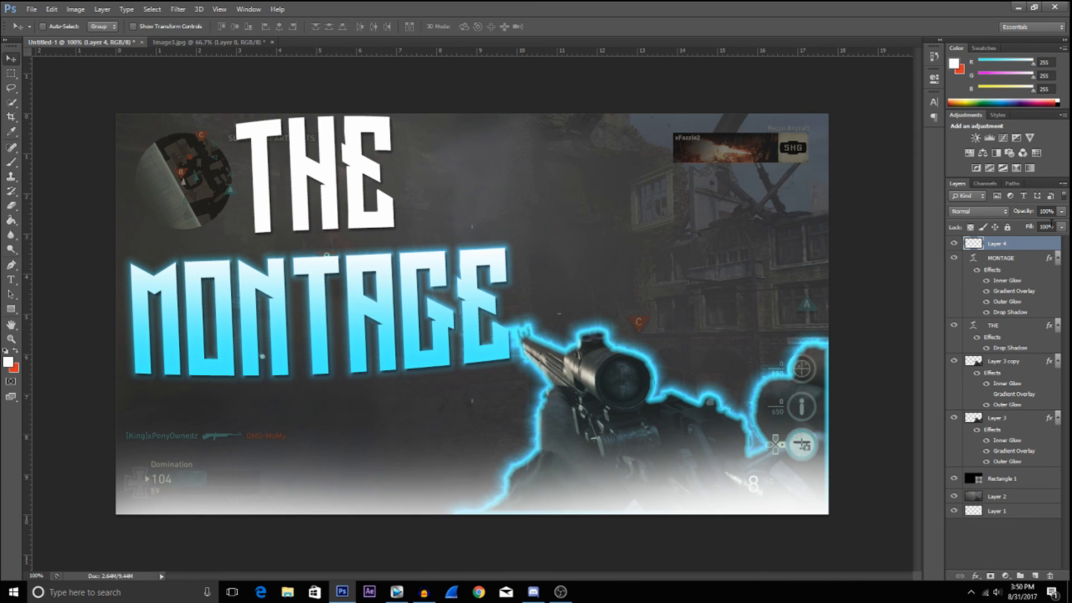
right_click(1022, 251)
click(949, 142)
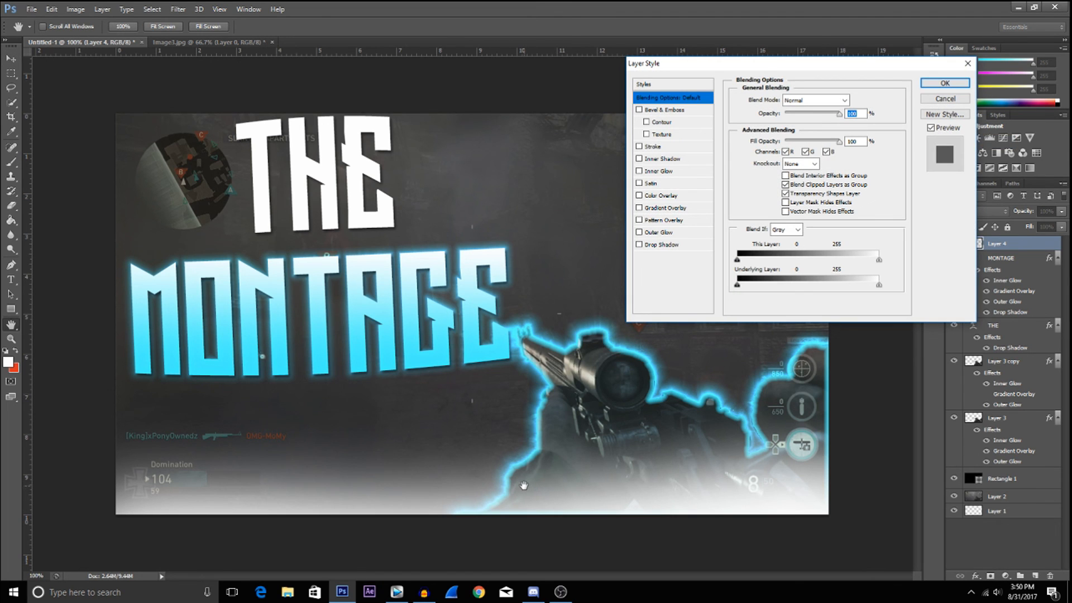
click(665, 196)
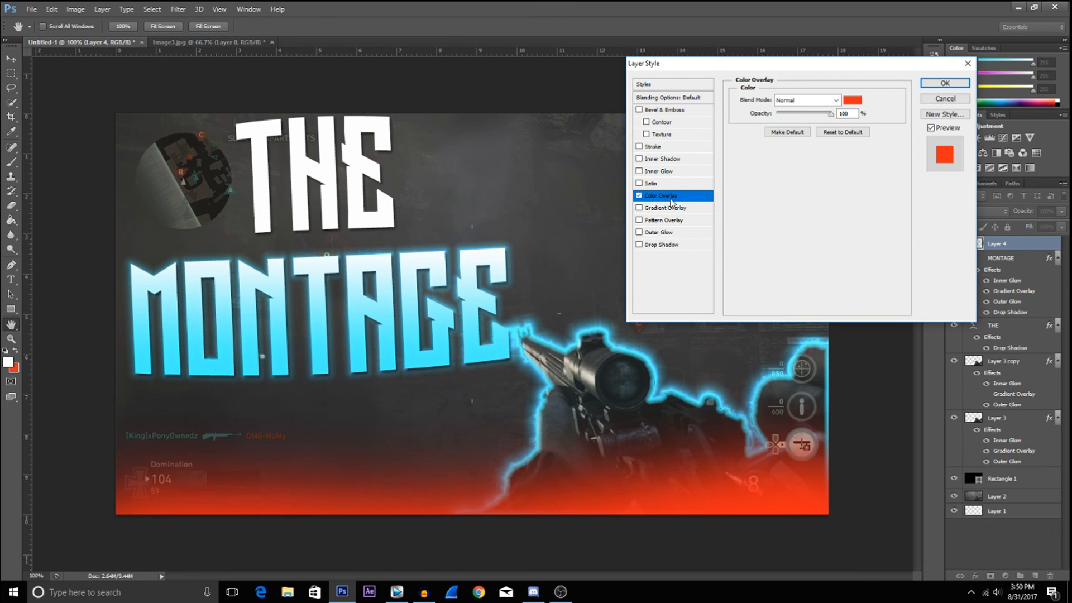
click(853, 100)
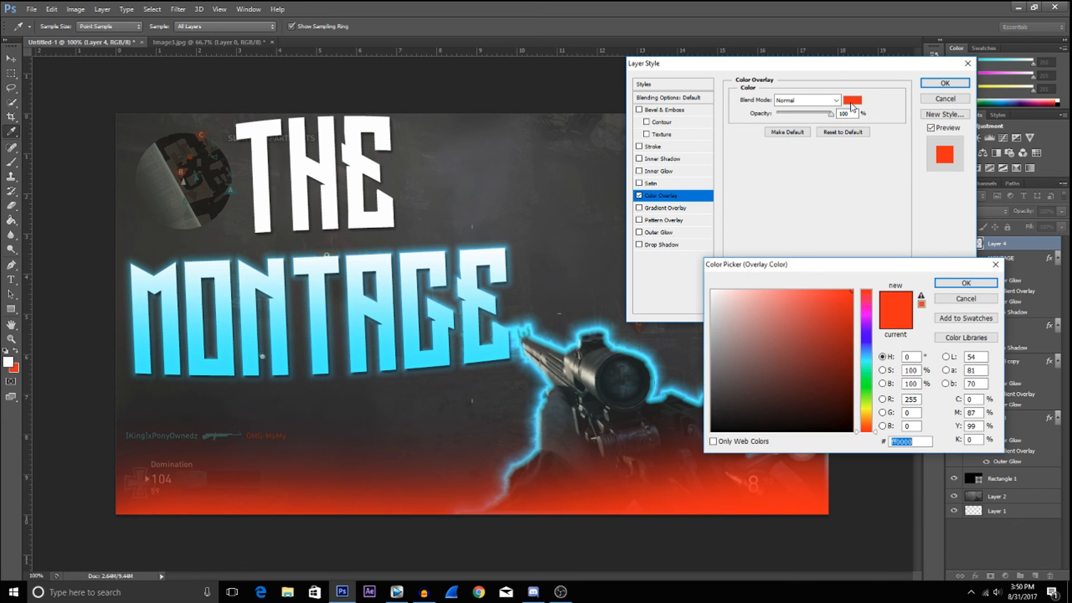
text(00eaff)
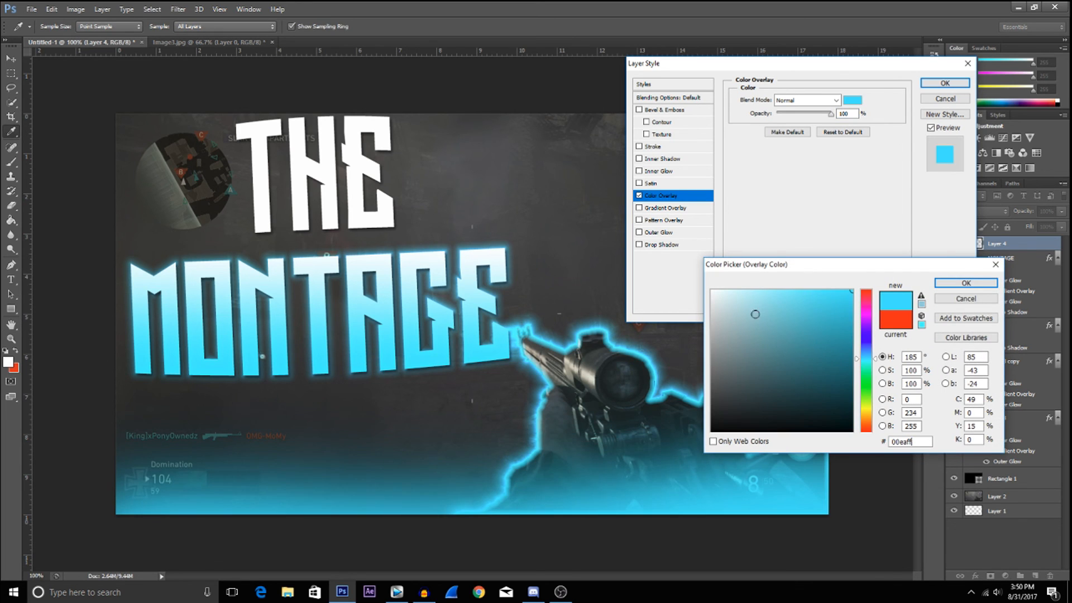
click(966, 283)
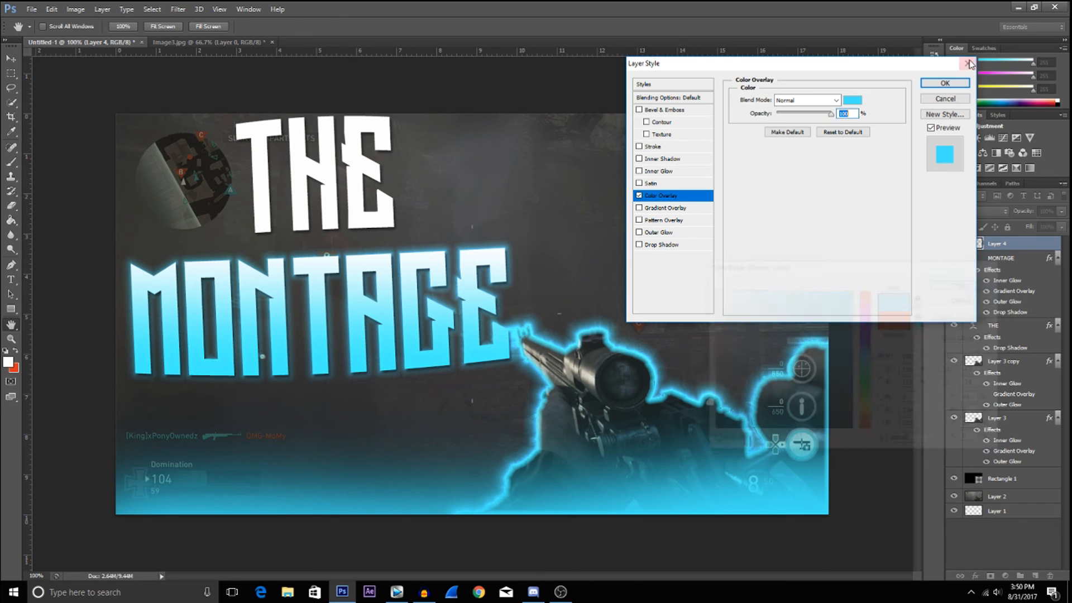
click(944, 82)
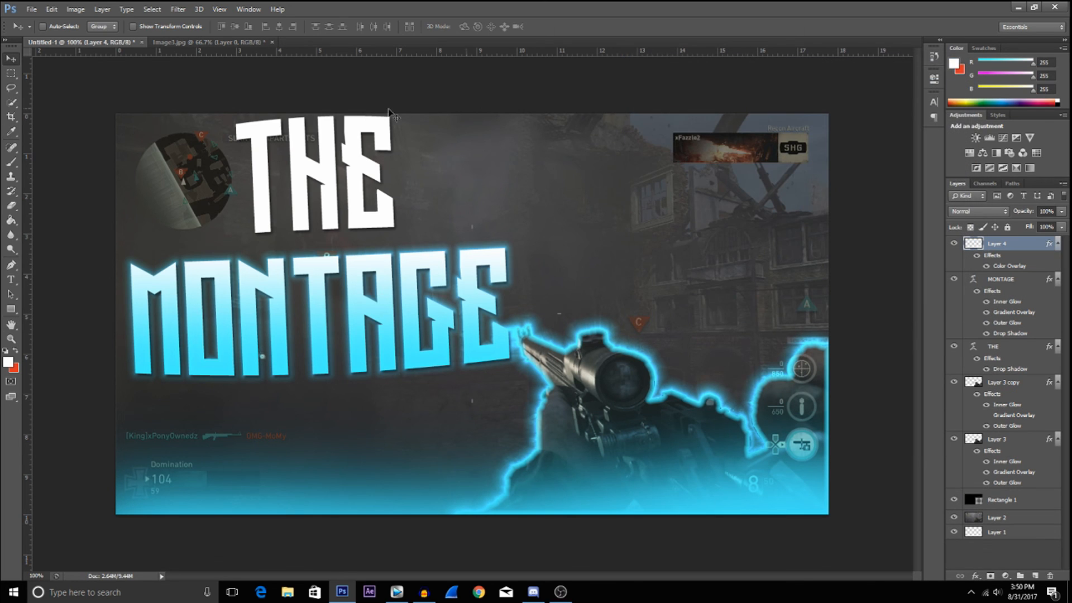
Free-transform the bottom glow on Layer 4 to about 110% width and 363% height, rotated about 6.35° counterclockwise, and apply it.
click(17, 73)
right_click(252, 174)
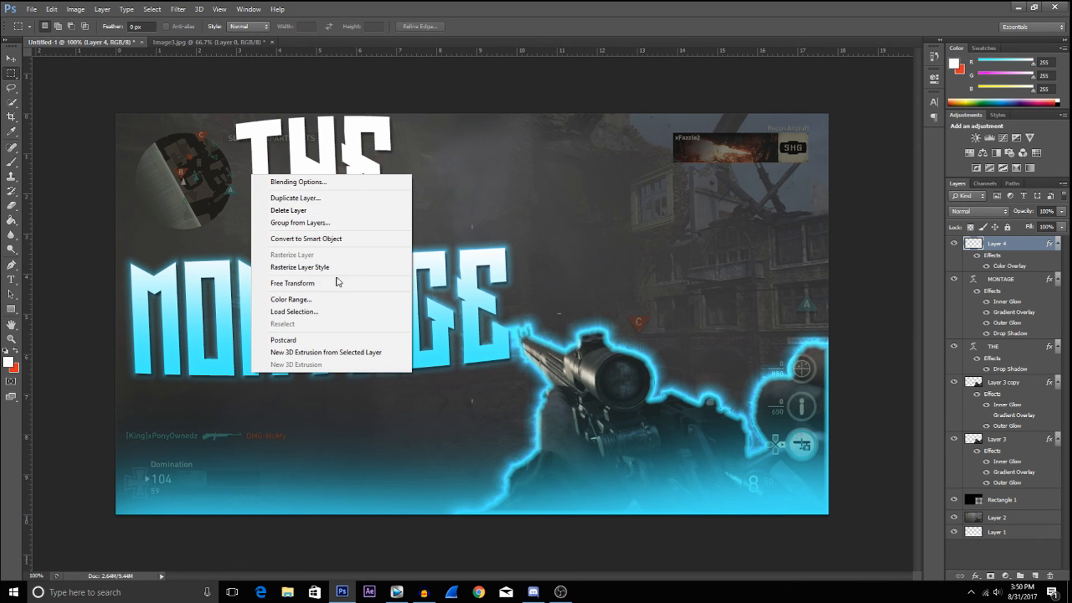
click(338, 285)
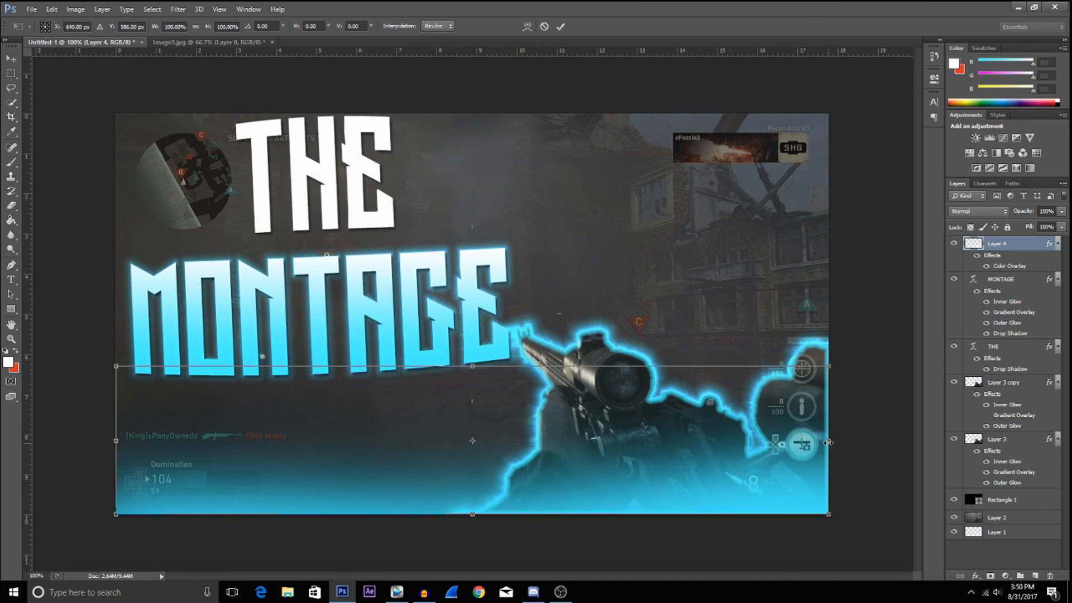
mouse_move(829, 442)
mouse_down()
mouse_move(898, 442)
mouse_move(822, 456)
mouse_up()
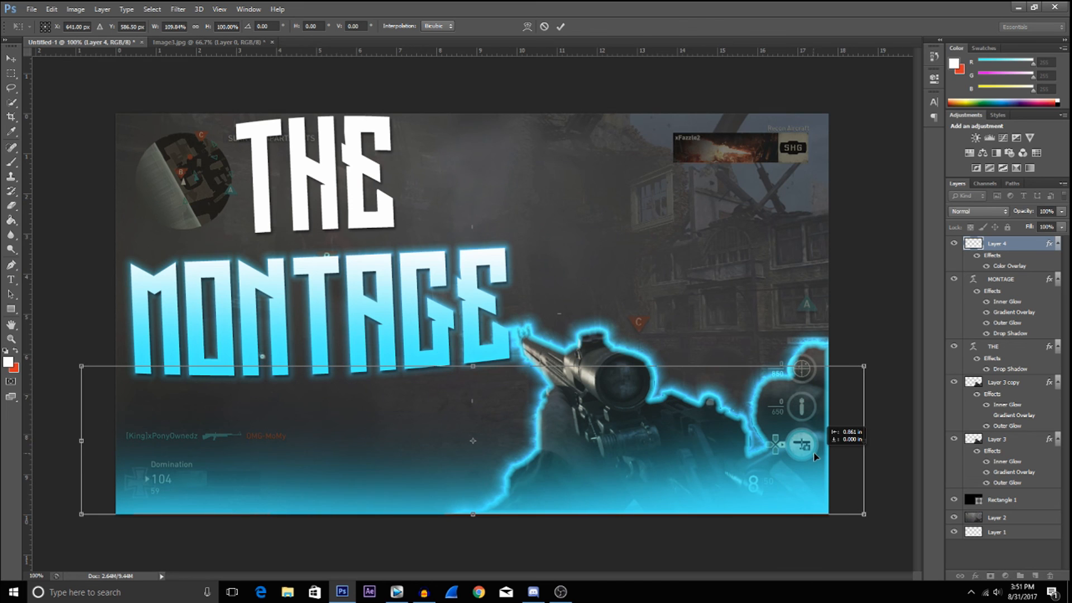
drag(882, 437, 882, 377)
drag(482, 514, 492, 600)
drag(461, 363, 431, 67)
drag(400, 161, 429, 251)
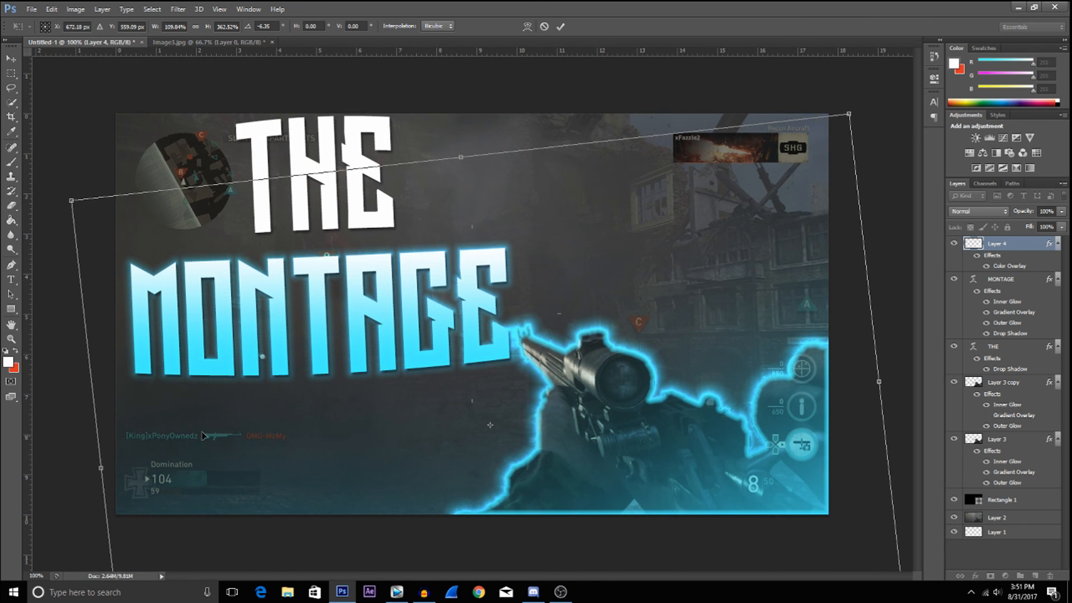
drag(465, 157, 437, 160)
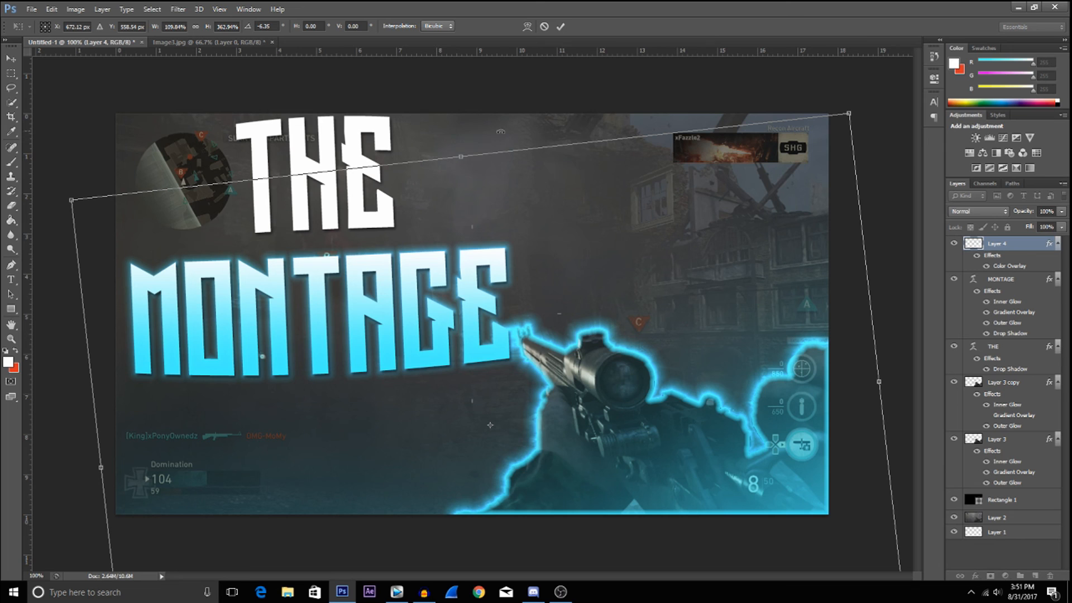
click(561, 27)
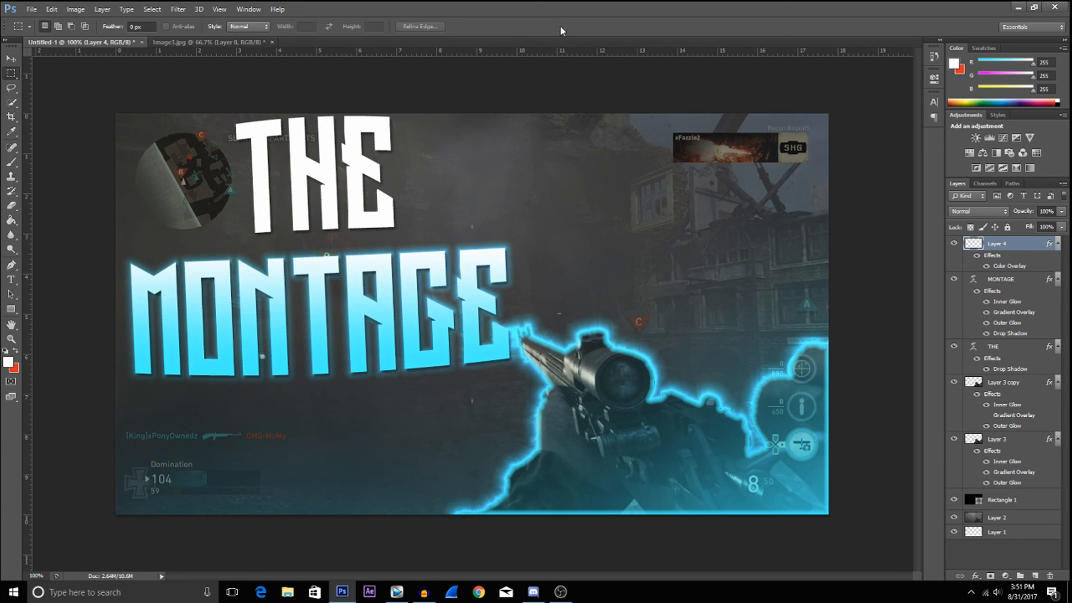
Create a new layer above Layer 4 and paint one soft white brush dab at the image's upper-left corner.
click(1035, 576)
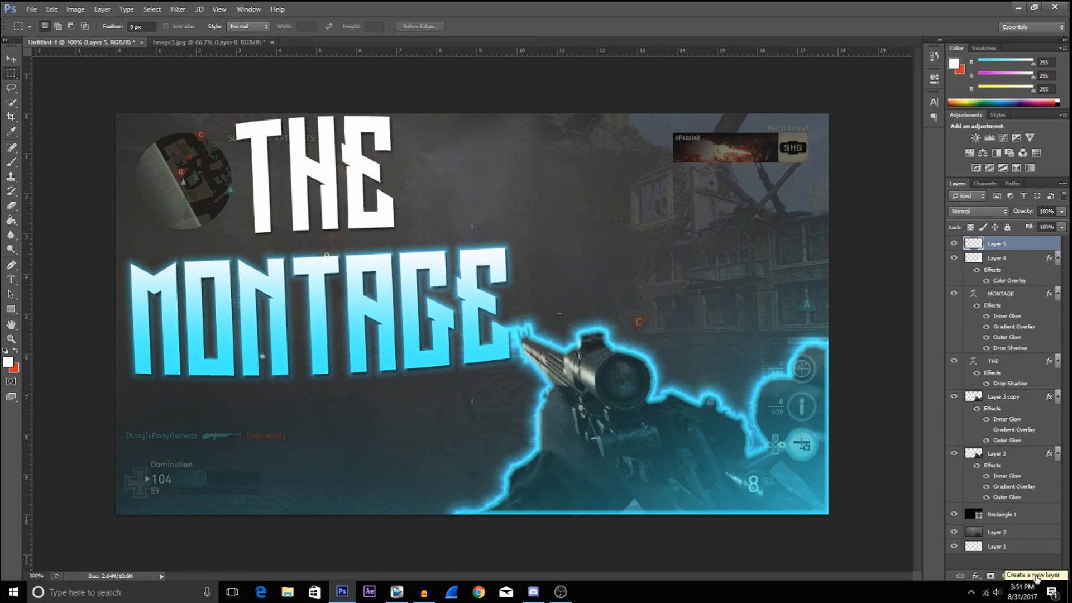
click(10, 163)
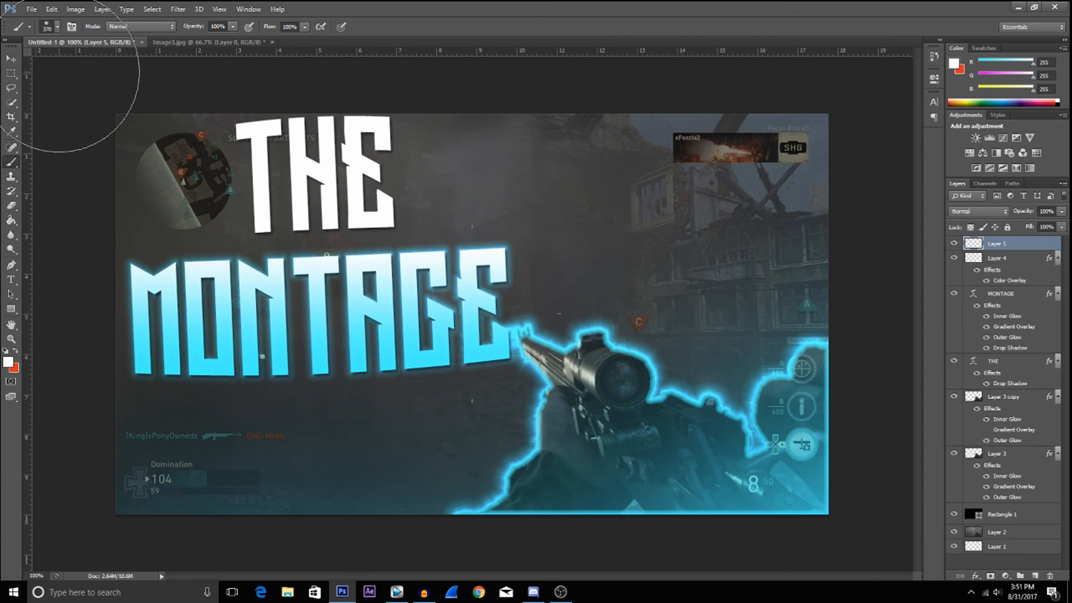
click(78, 84)
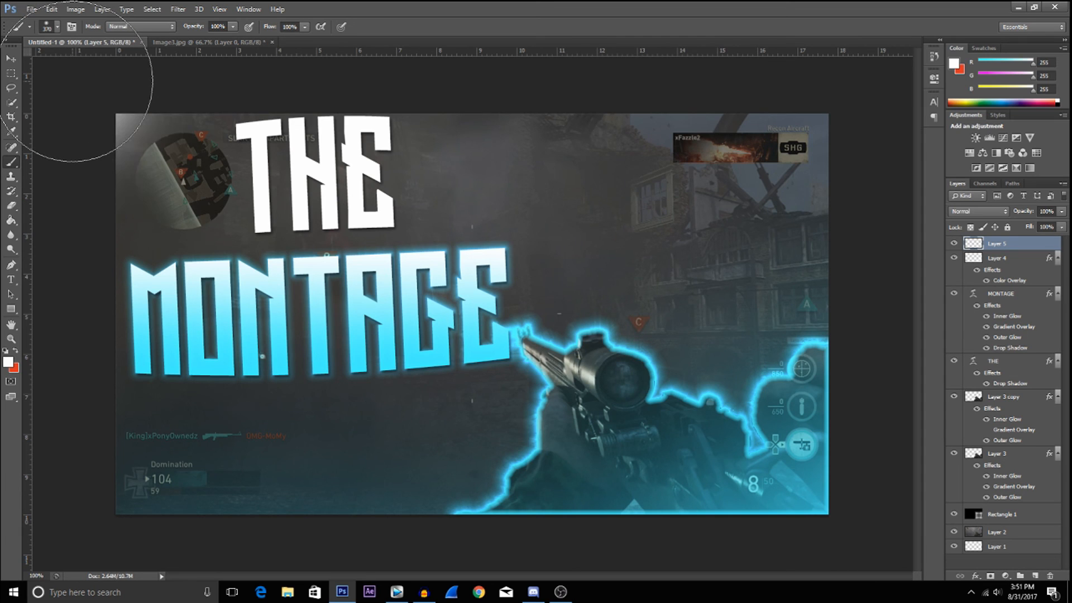
Free-transform the white corner dab to about 684% width and 386% height, position it over the whole image, and apply the transform.
click(12, 75)
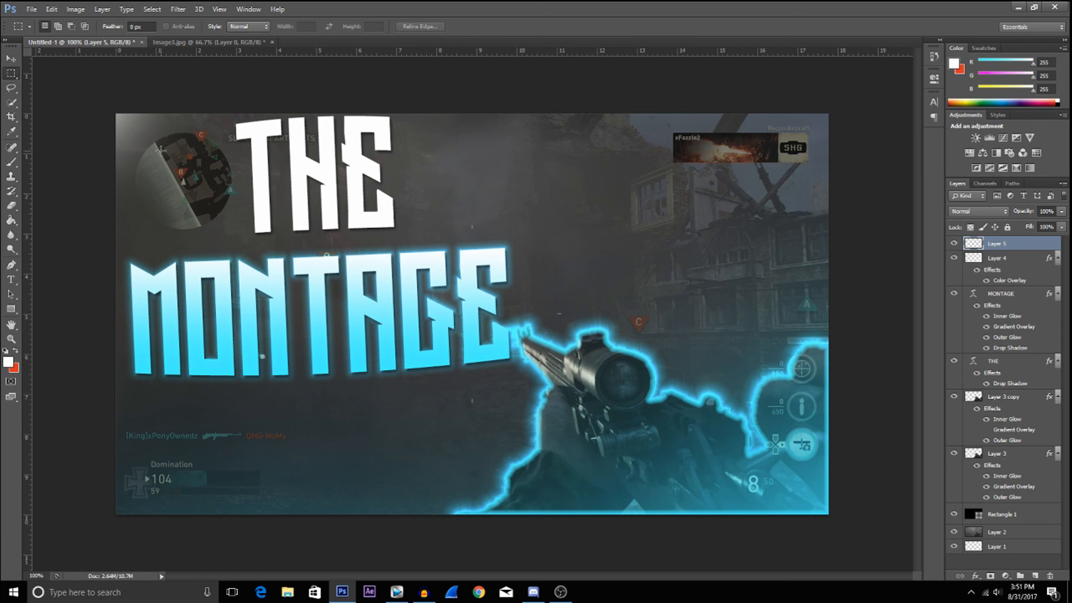
key(ctrl+t)
drag(233, 240, 608, 459)
drag(547, 427, 454, 373)
drag(542, 412, 858, 553)
drag(545, 222, 562, 226)
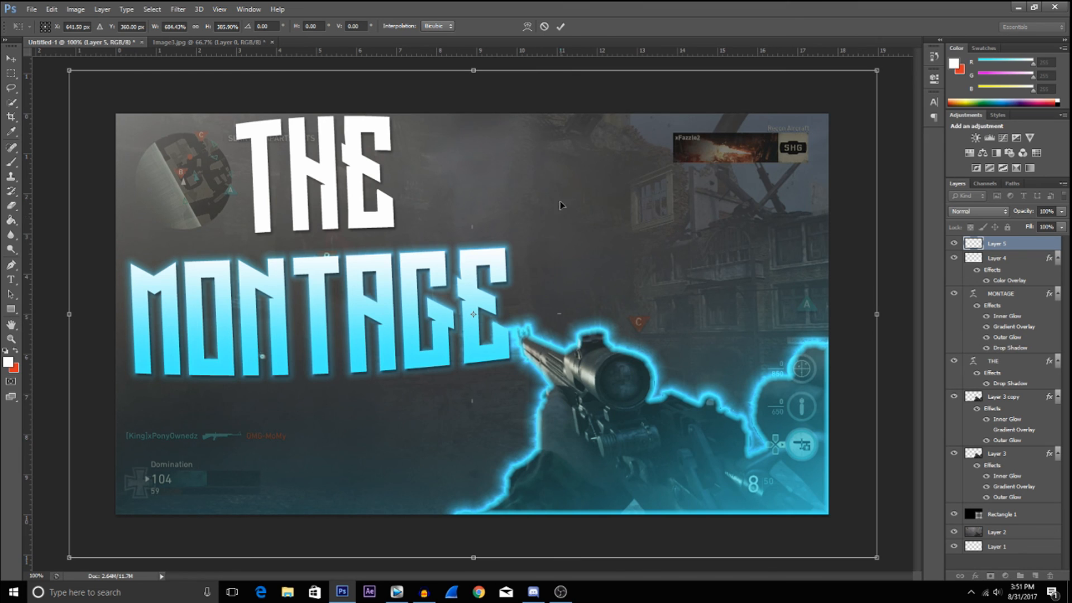
click(560, 27)
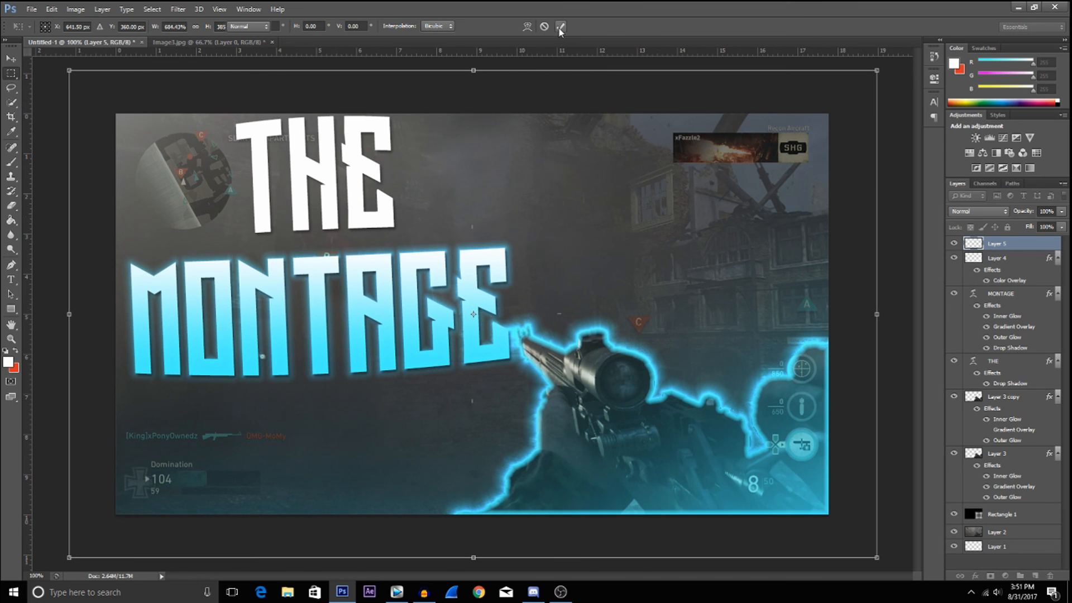
View the original gameplay frame in Image3.jpg for comparison and return to the Untitled-1 composition.
click(246, 44)
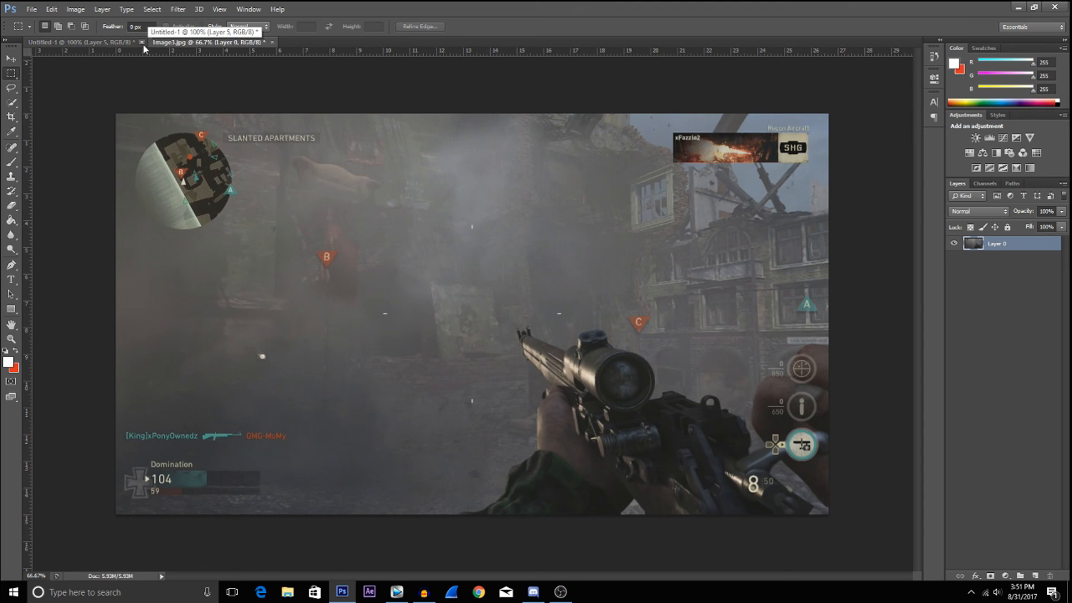
click(114, 43)
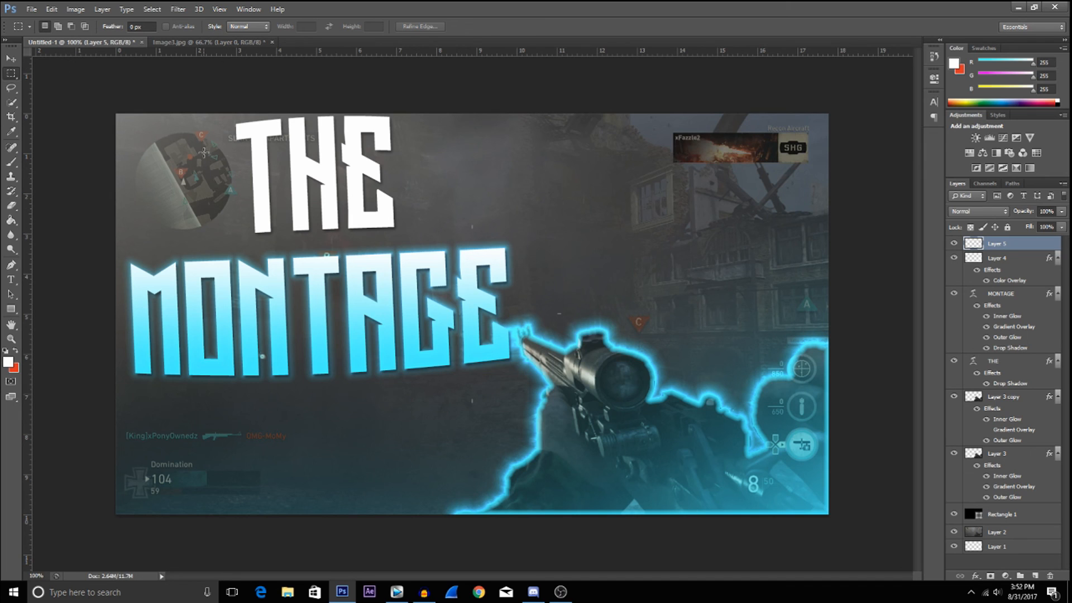
click(12, 59)
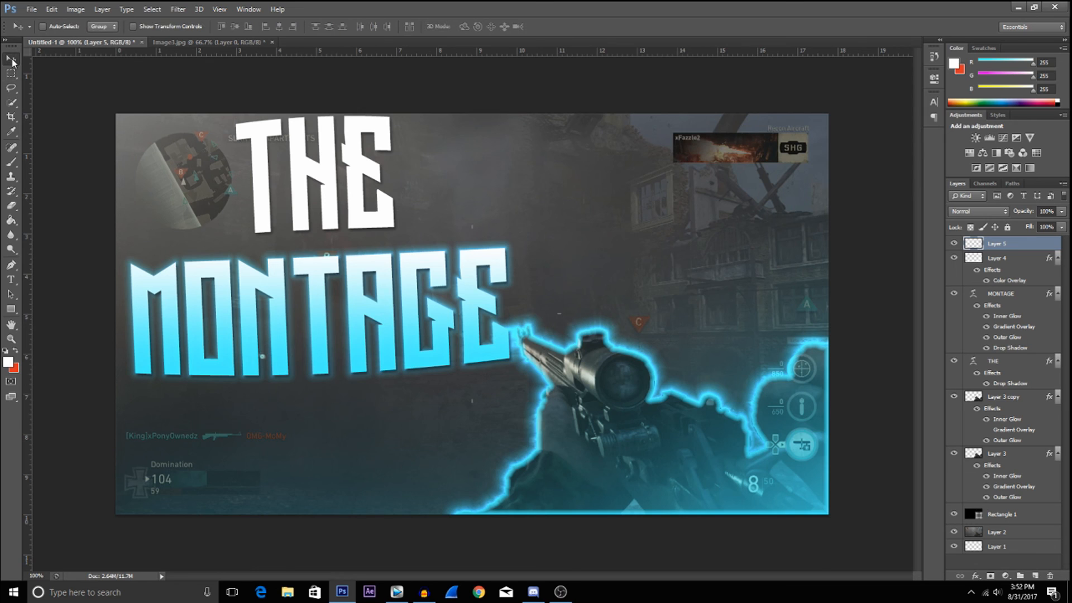